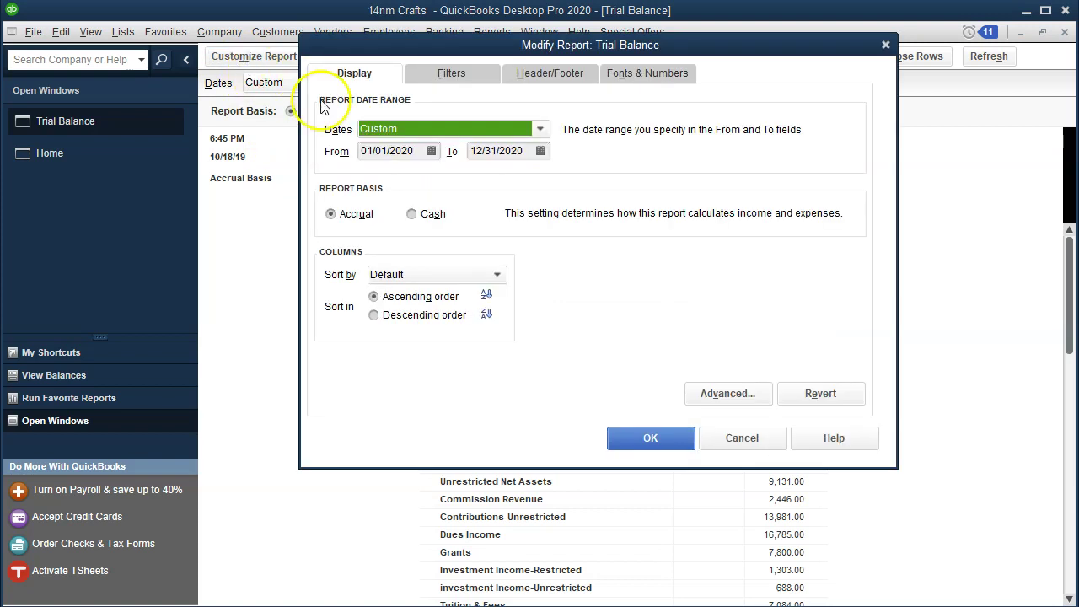
Set the Trial Balance report's column label font to Arial Bold 11, apply it to all related fonts, and accept the report changes
click(672, 76)
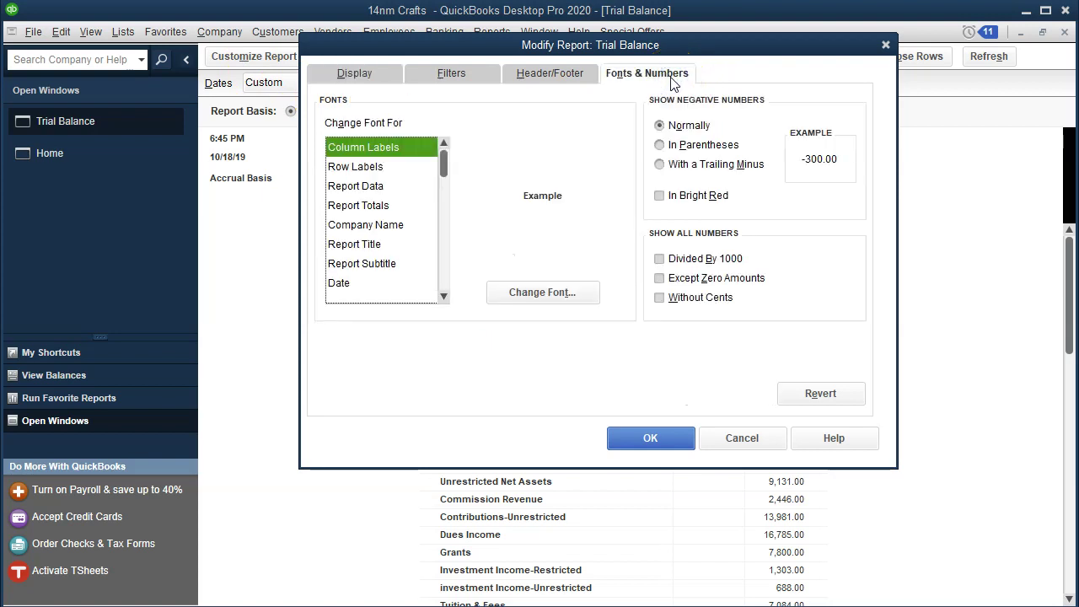
click(544, 295)
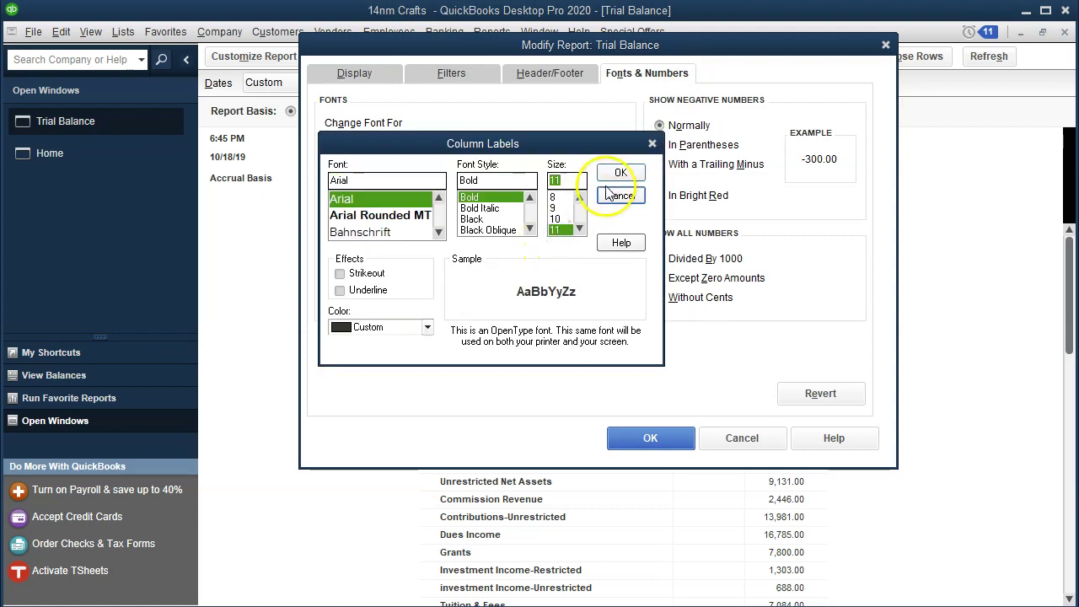
click(619, 173)
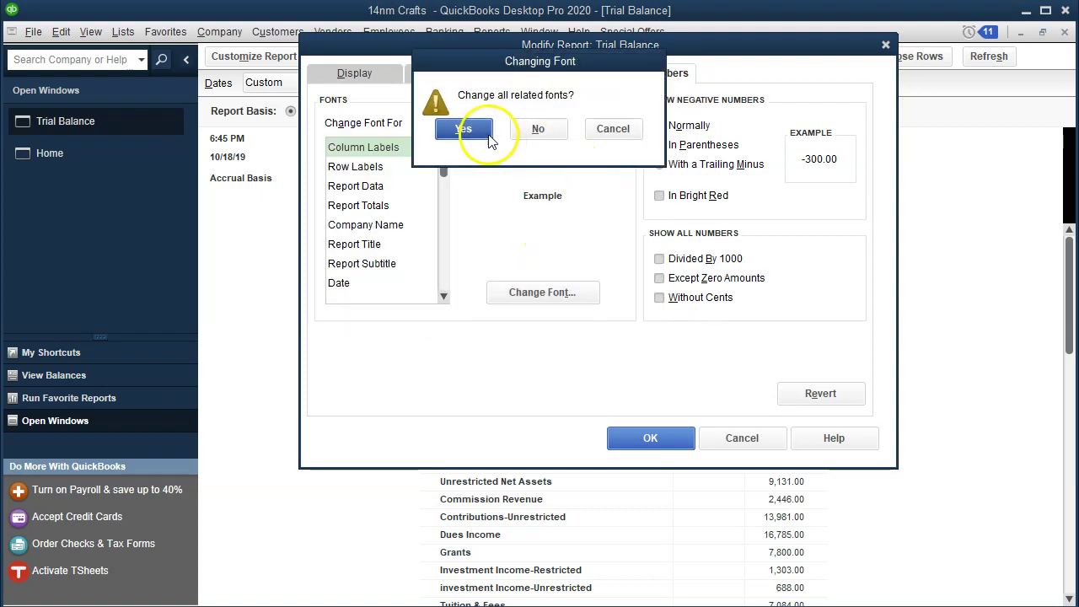
click(482, 134)
click(634, 436)
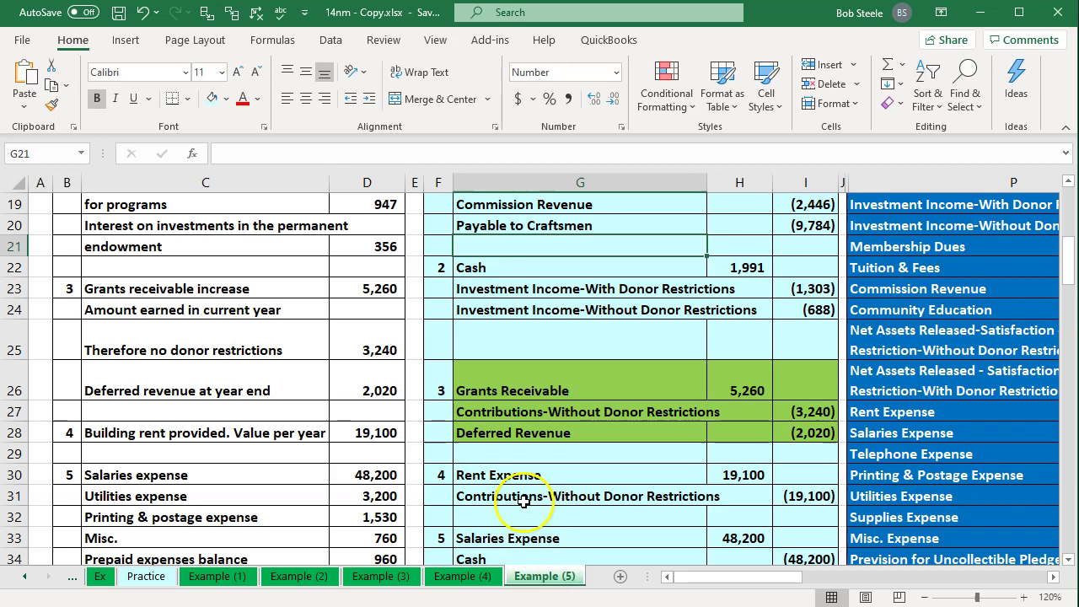
Switch to the Excel workbook and examine transaction 3's source data, comparing the grants receivable increase with the sum of the earned and deferred amounts
click(524, 499)
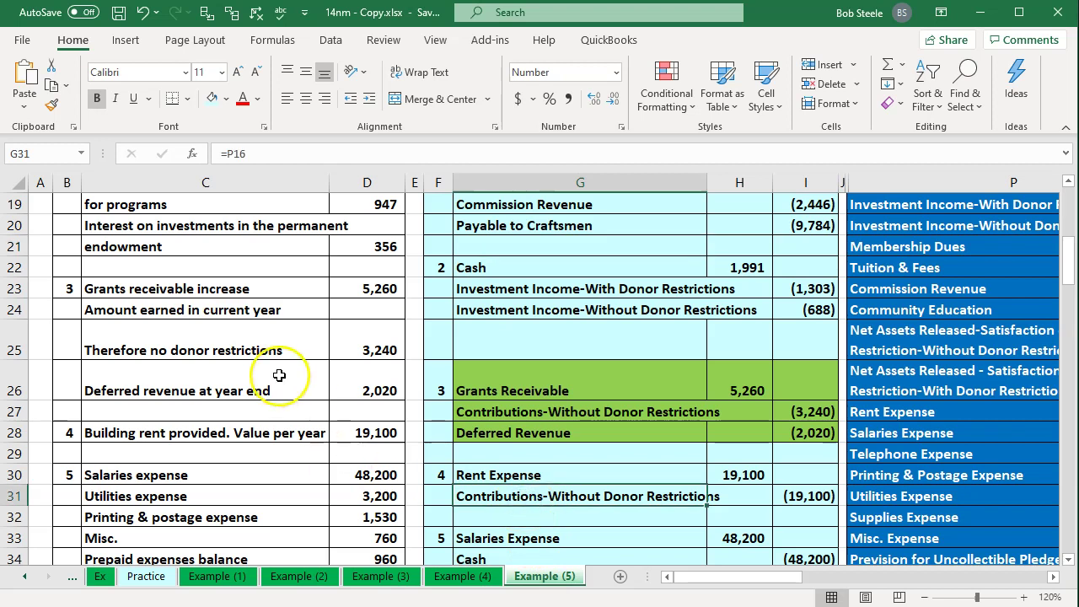
click(228, 307)
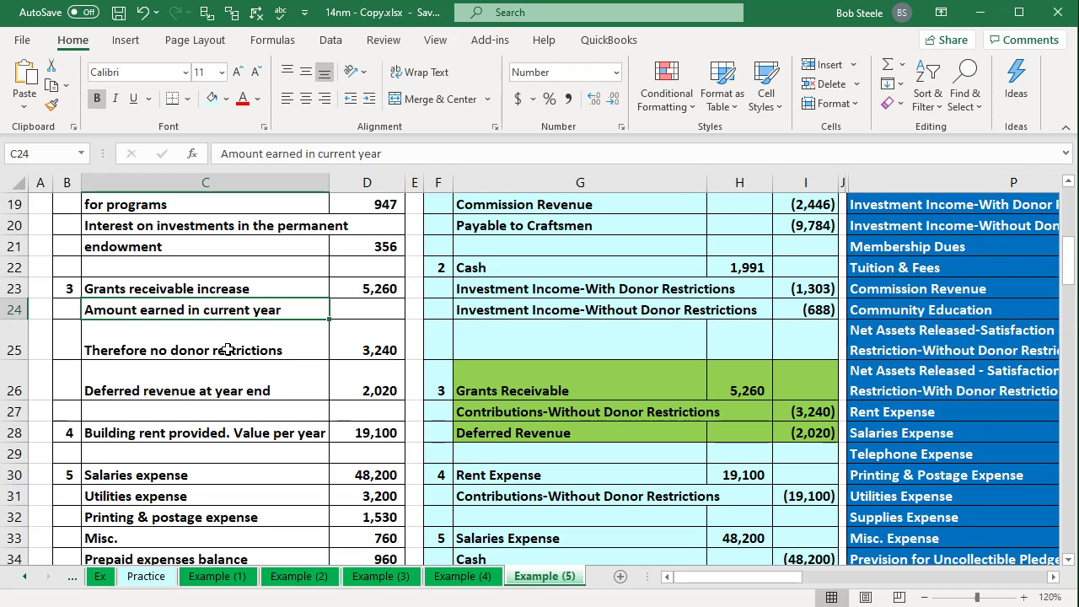
click(228, 349)
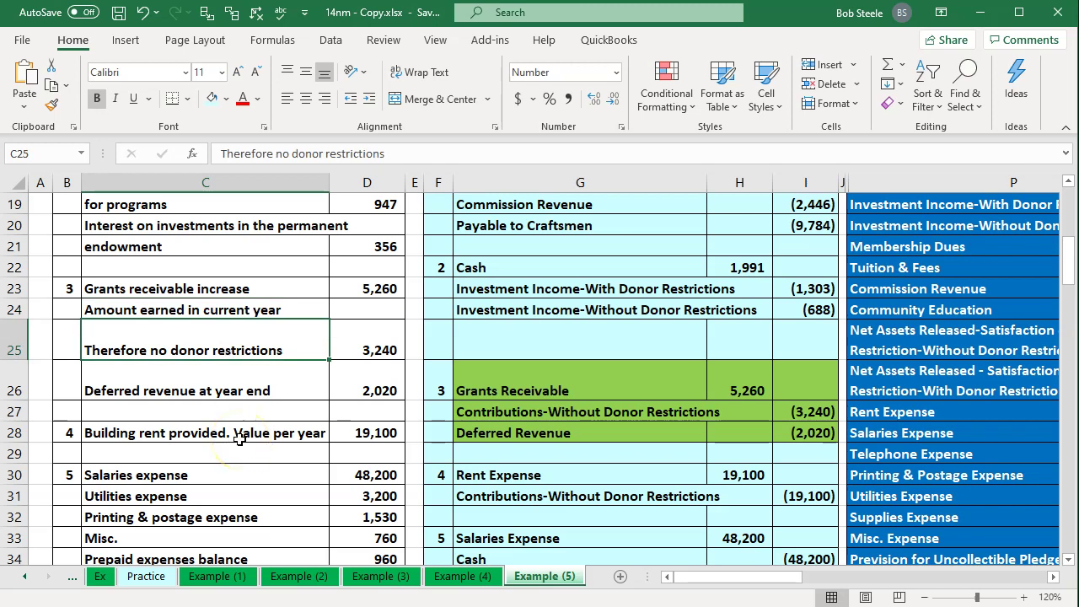
click(350, 352)
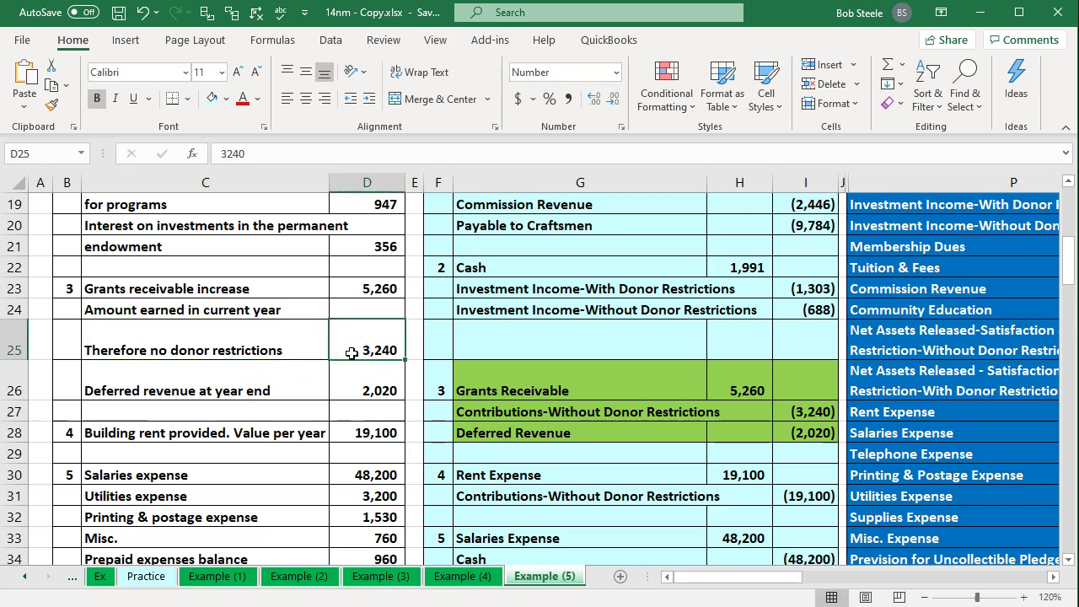
key(Down)
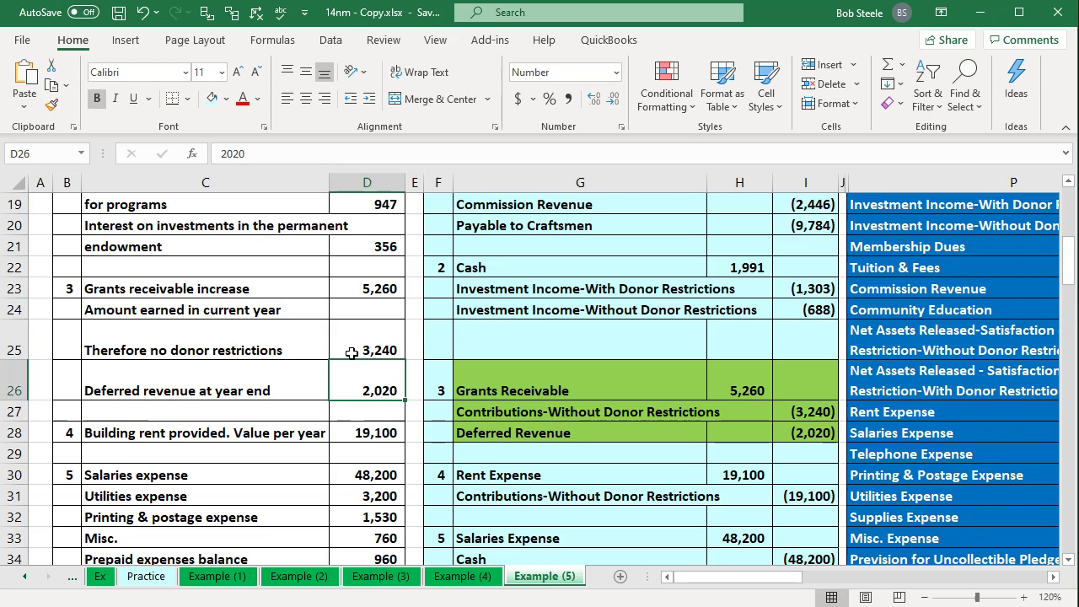
click(346, 399)
drag(362, 349, 361, 376)
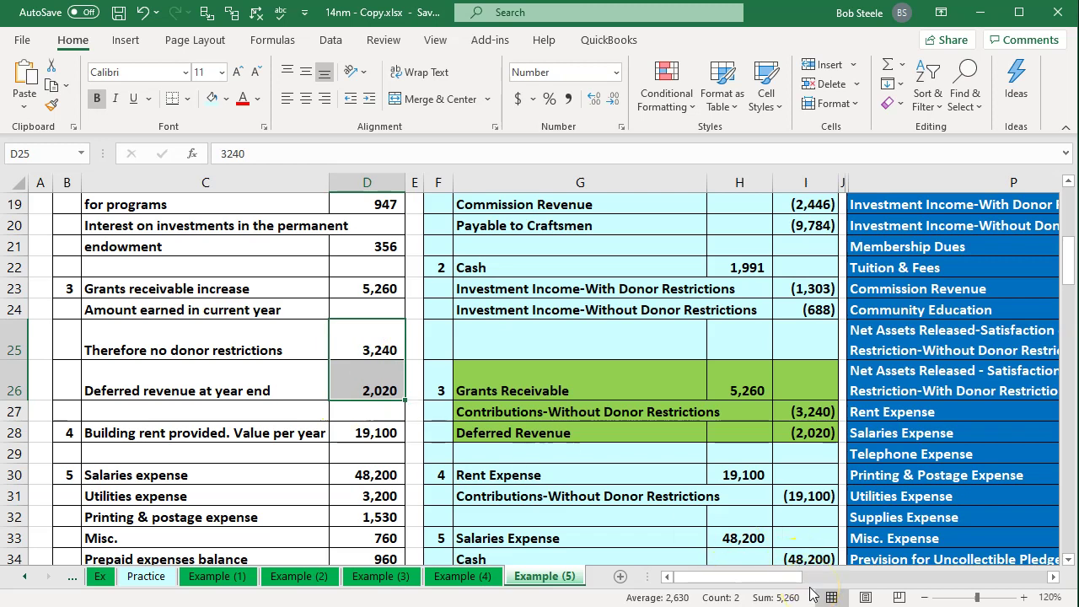
click(363, 502)
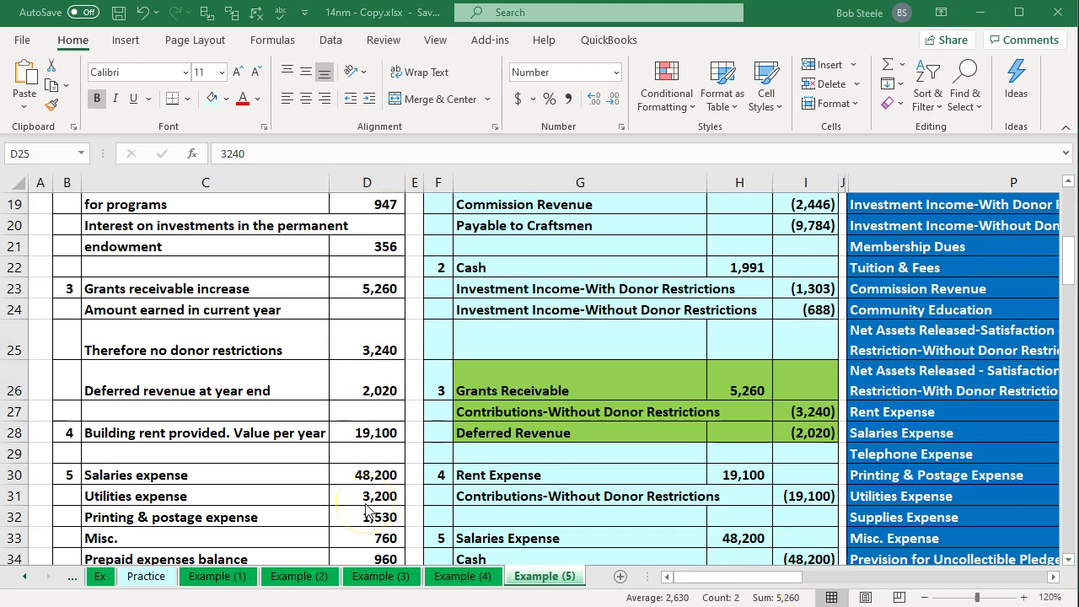
click(387, 291)
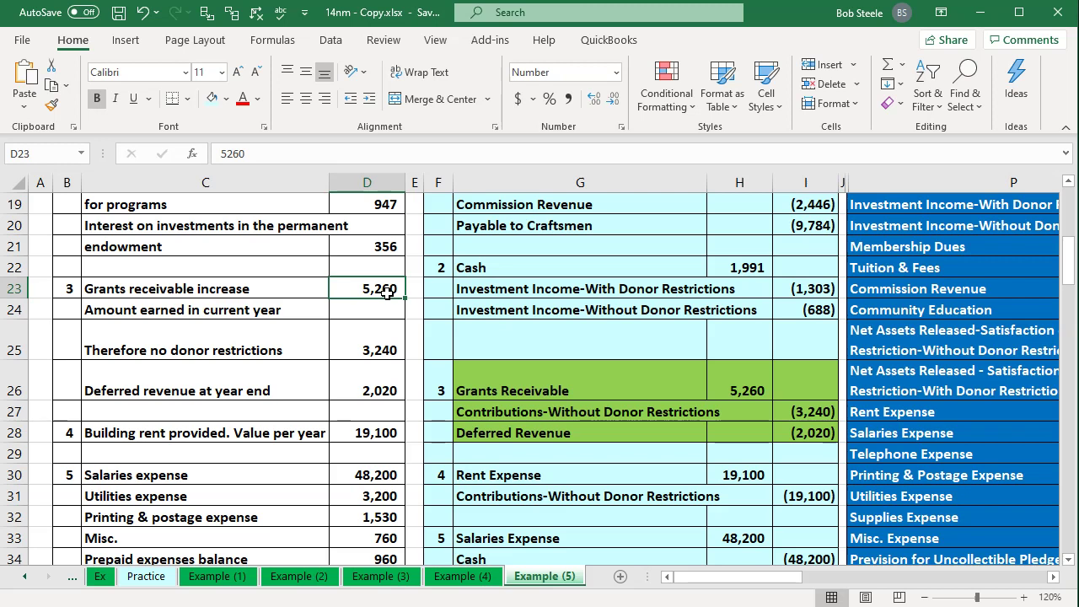
key(Down)
key(Down)
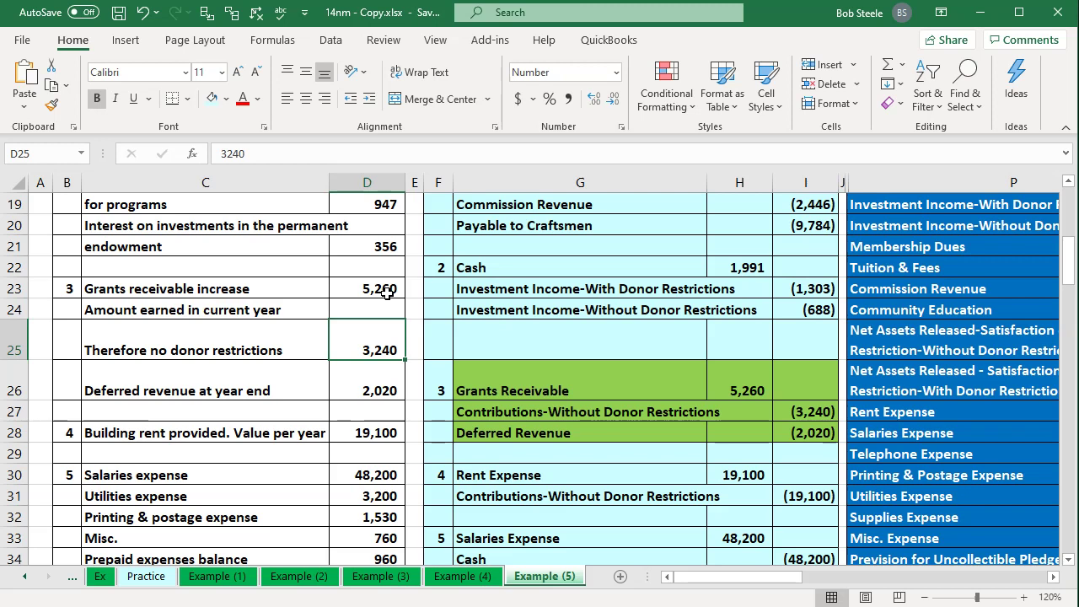
key(Down)
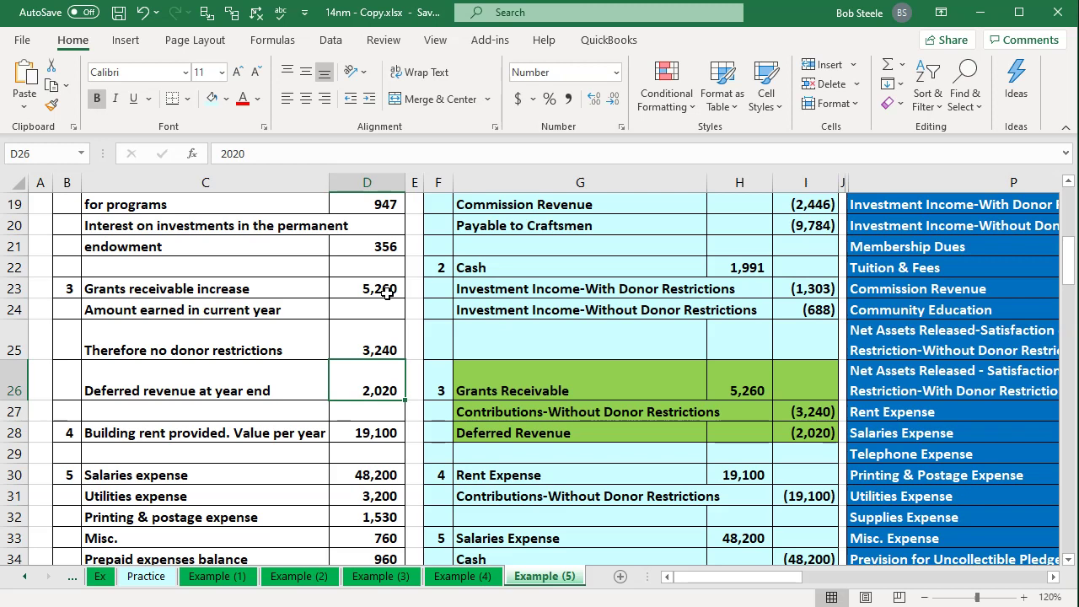
Examine transaction 3's journal entry lines for Grants Receivable, Contributions-Without Donor Restrictions and Deferred Revenue, including their formulas
key(Right)
key(Right)
key(Right)
key(Right)
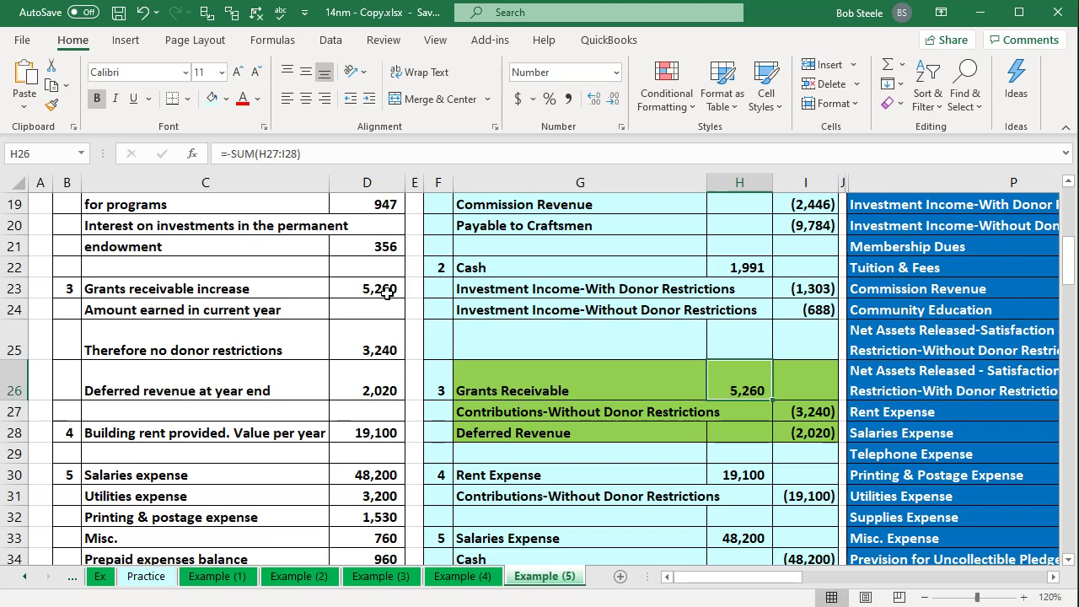
key(Down)
key(Right)
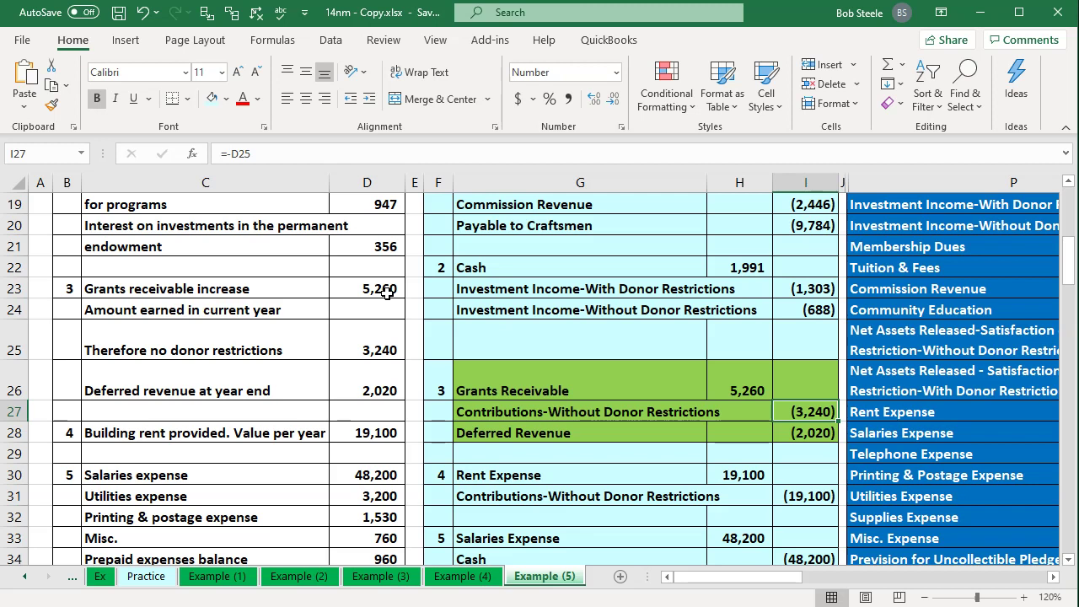
key(Left)
key(Up)
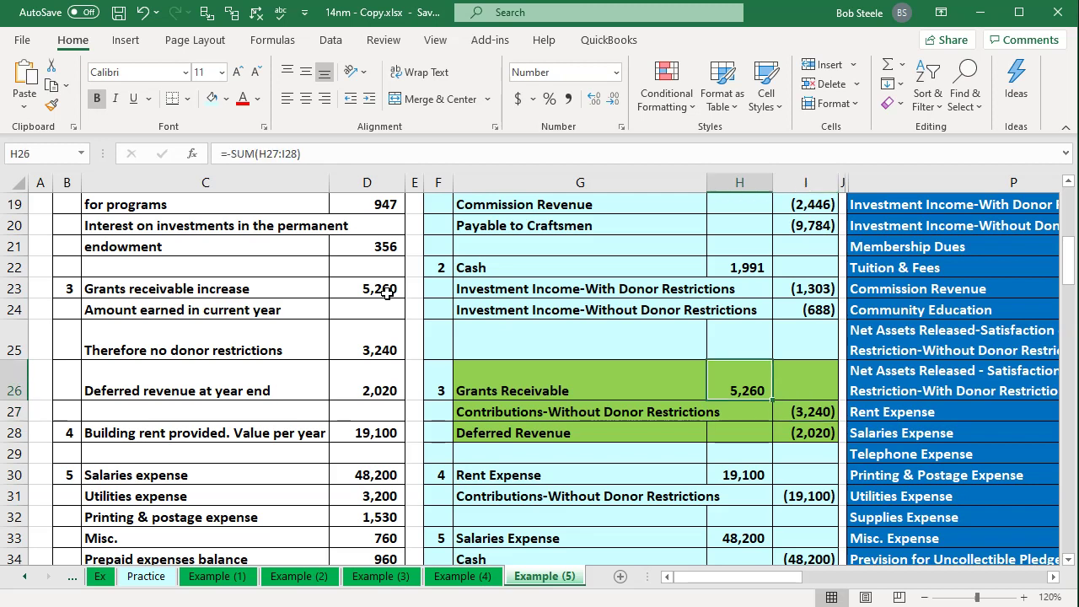
key(Left)
key(Down)
key(Down)
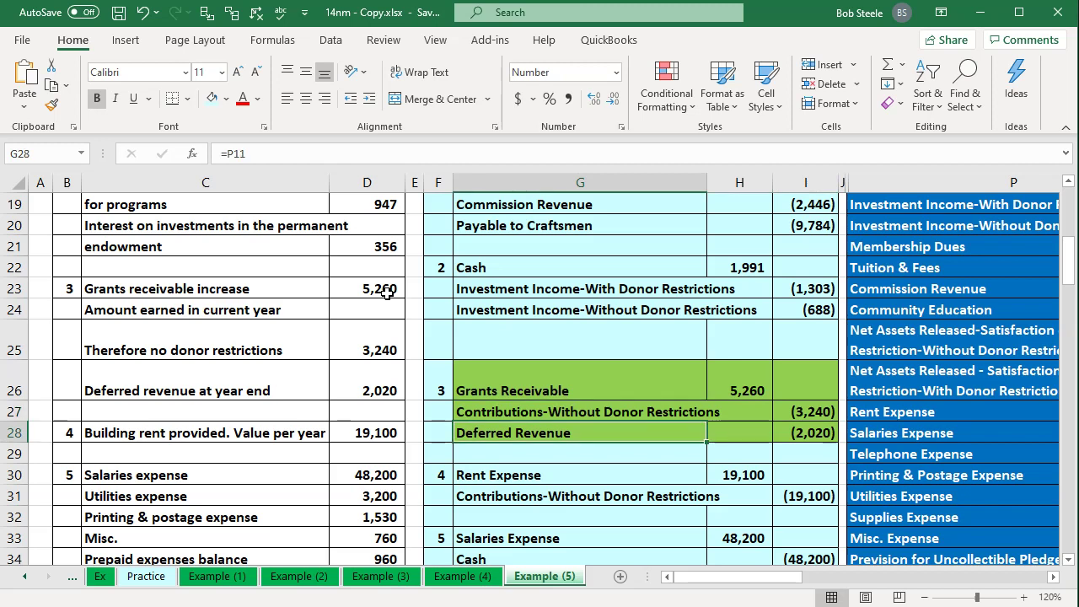
Recheck the grants receivable increase, the unrestricted amount and the year-end deferred revenue in transaction 3's source data
key(Left)
key(Left)
key(Up)
key(Up)
key(Left)
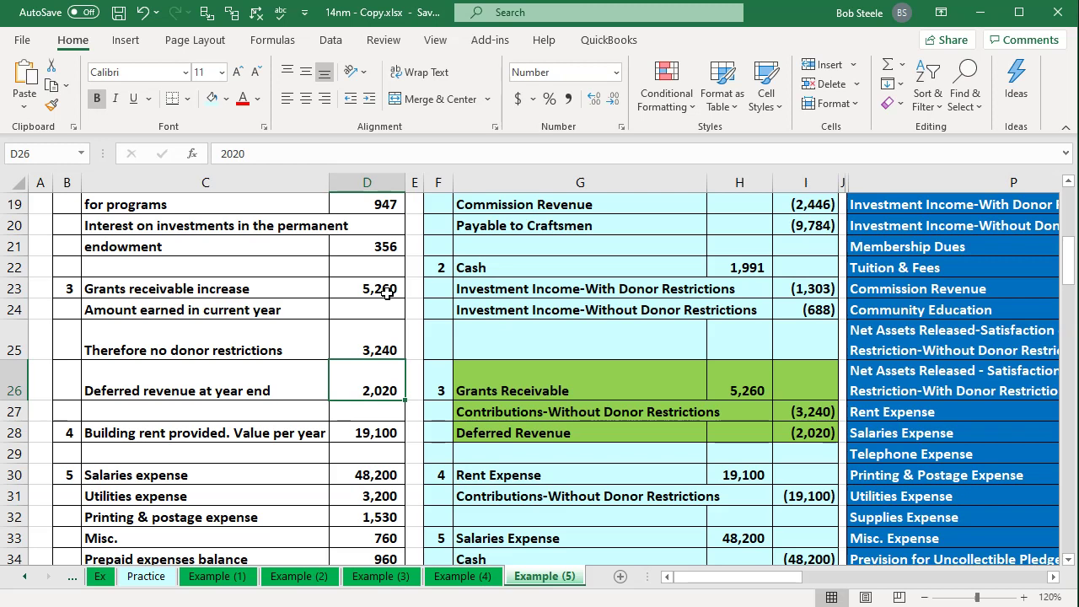
click(387, 292)
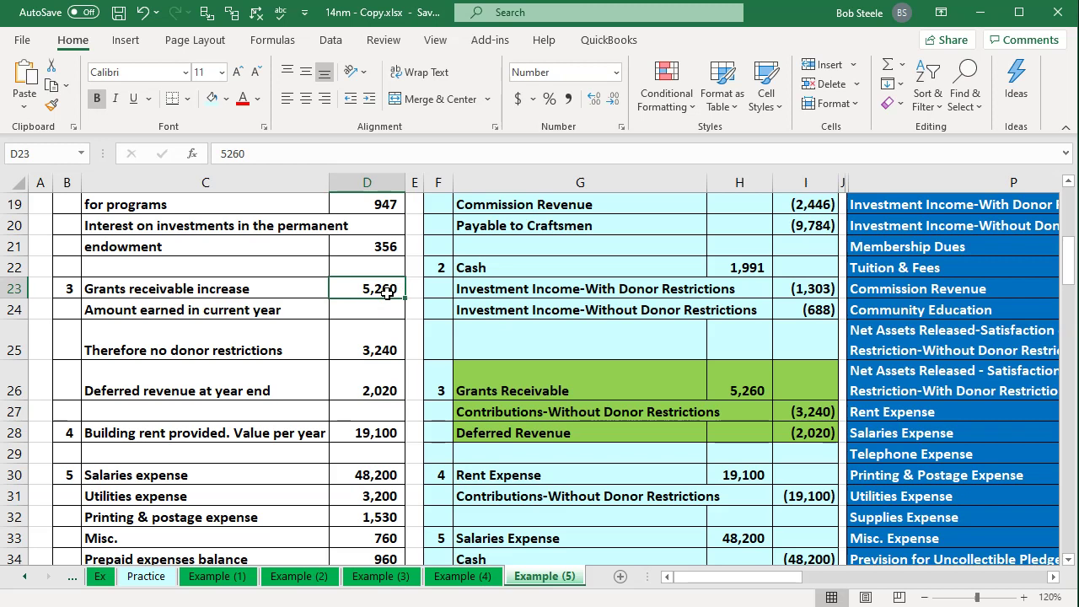
key(Down)
key(Down)
key(Down)
key(Up)
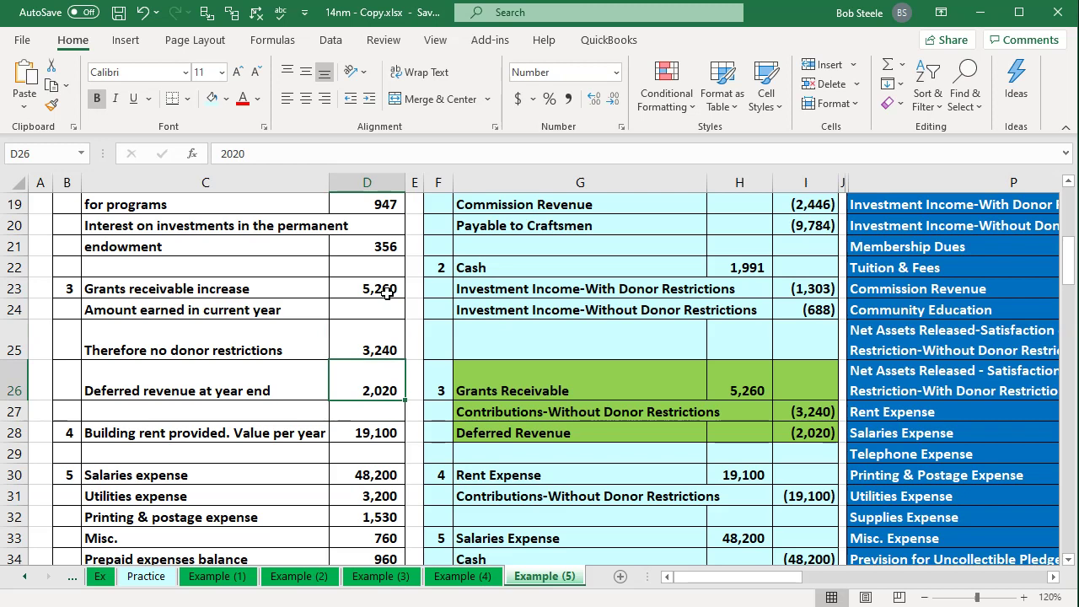
Post transaction 3's Grants Receivable debit to the worksheet by entering =H26 in cell R5
key(Down)
key(Right)
key(Right)
key(Right)
key(Right)
key(Right)
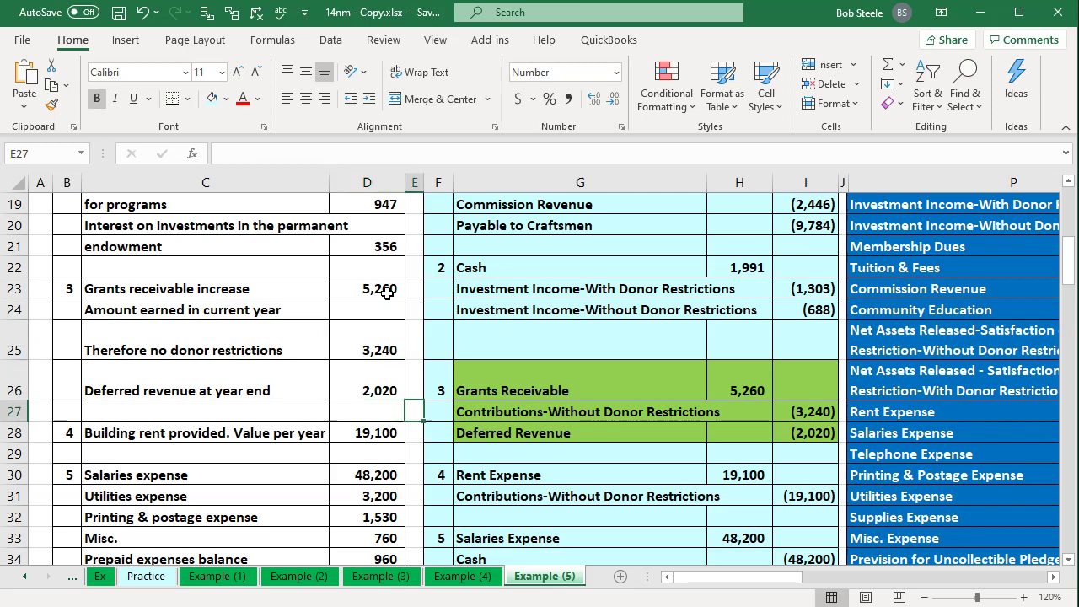
key(Down)
key(Right)
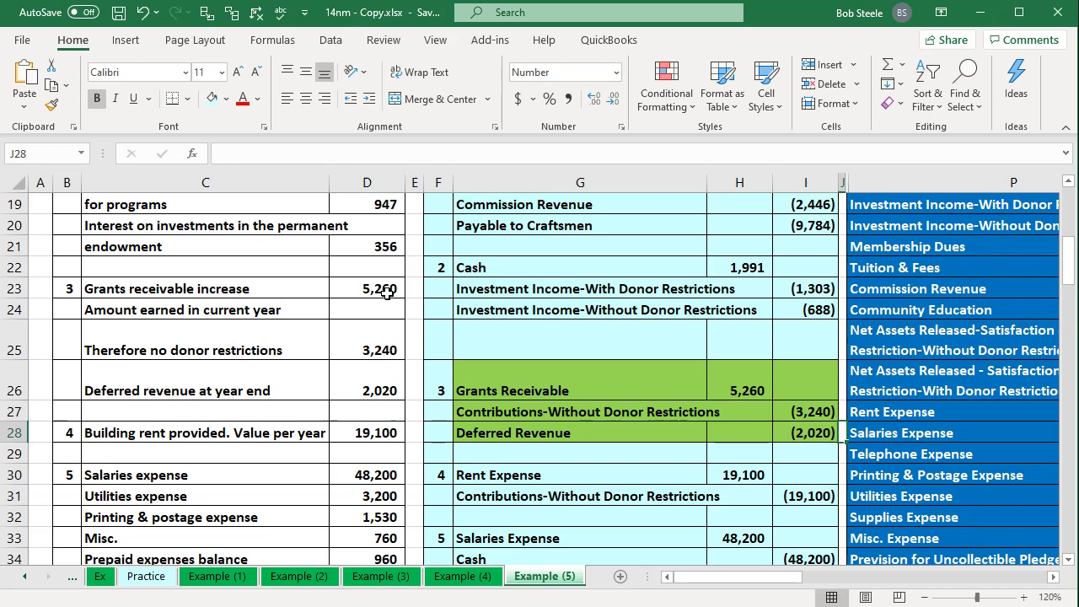
key(Right)
key(Right)
key(Right)
key(Right)
key(Up)
key(Up)
key(Up)
key(Up)
key(Up)
key(Up)
key(Up)
key(Up)
key(Up)
key(Up)
key(Up)
key(Up)
key(Up)
key(Up)
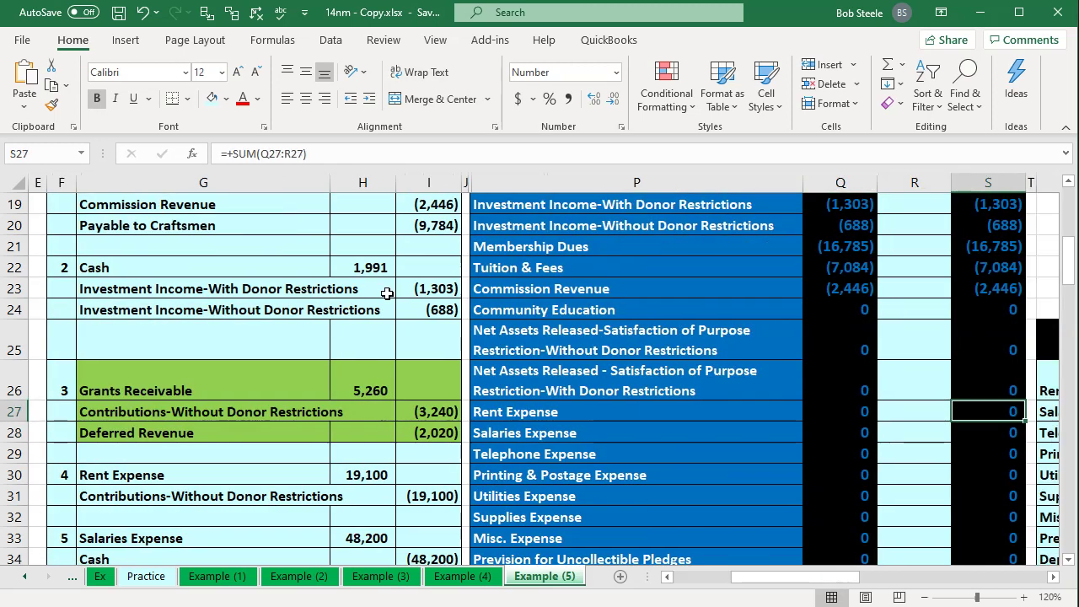
key(Up)
key(Up)
key(Up)
key(Up)
key(Up)
key(Up)
key(Up)
key(Up)
key(Up)
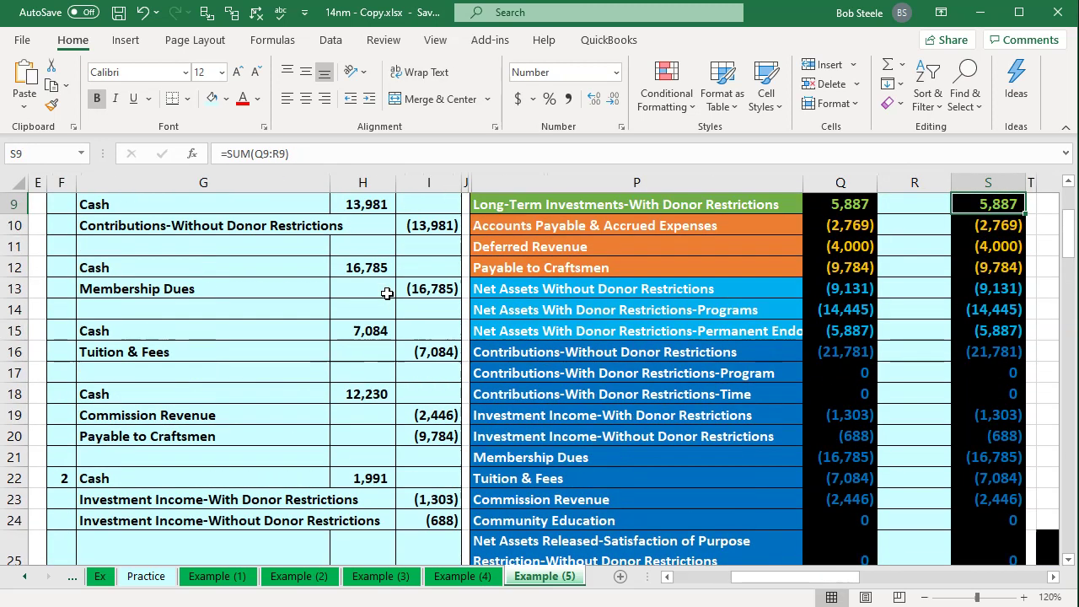
key(Up)
key(Up)
key(Down)
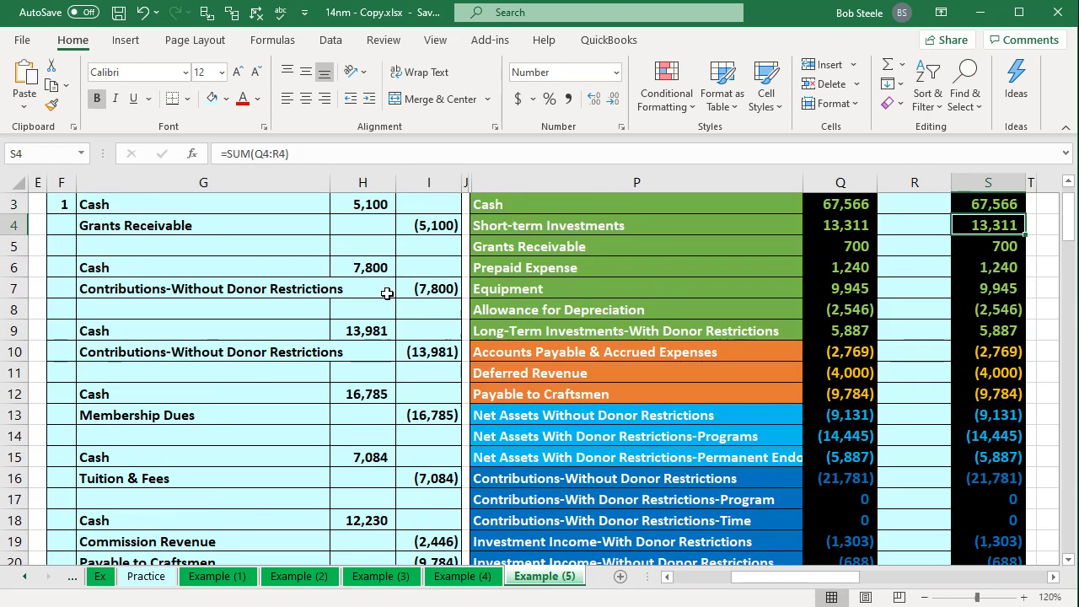
key(Left)
key(Left)
key(Down)
key(Right)
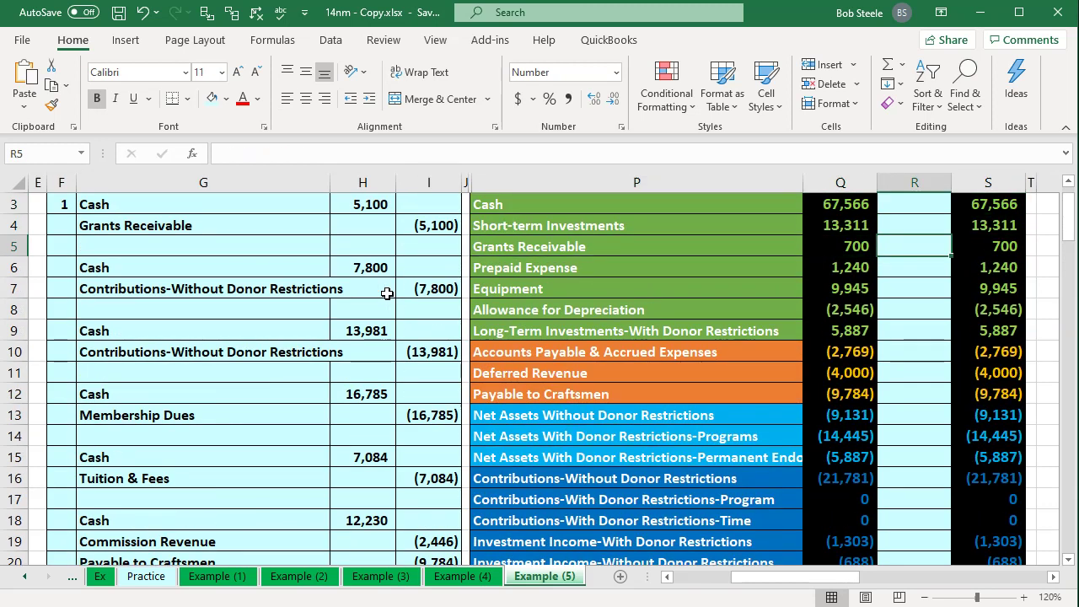
text(=)
key(Down)
key(Down)
key(Down)
key(Down)
key(Down)
key(Down)
key(Down)
key(Down)
key(Down)
key(Down)
key(Down)
key(Down)
key(Down)
key(Down)
key(Down)
key(Down)
key(Down)
key(Down)
key(Down)
key(Down)
key(Down)
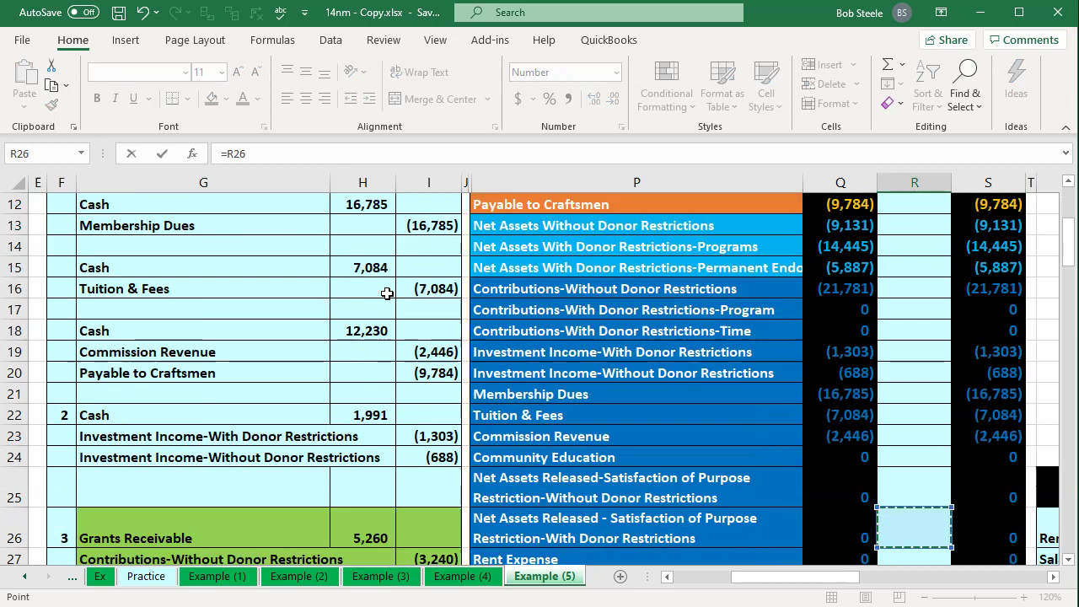
key(Left)
key(Left)
key(Left)
key(Left)
key(Left)
key(Up)
key(Up)
key(Up)
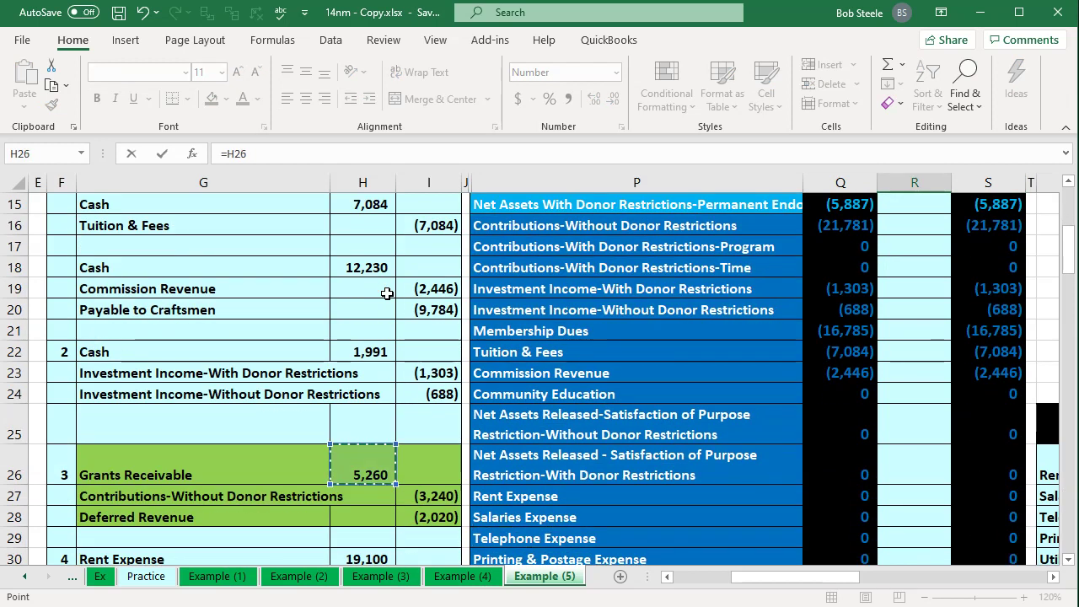
key(Return)
Check the adjusted Grants Receivable balance in S5 and the worksheet's total debits and credits row
key(Up)
key(Right)
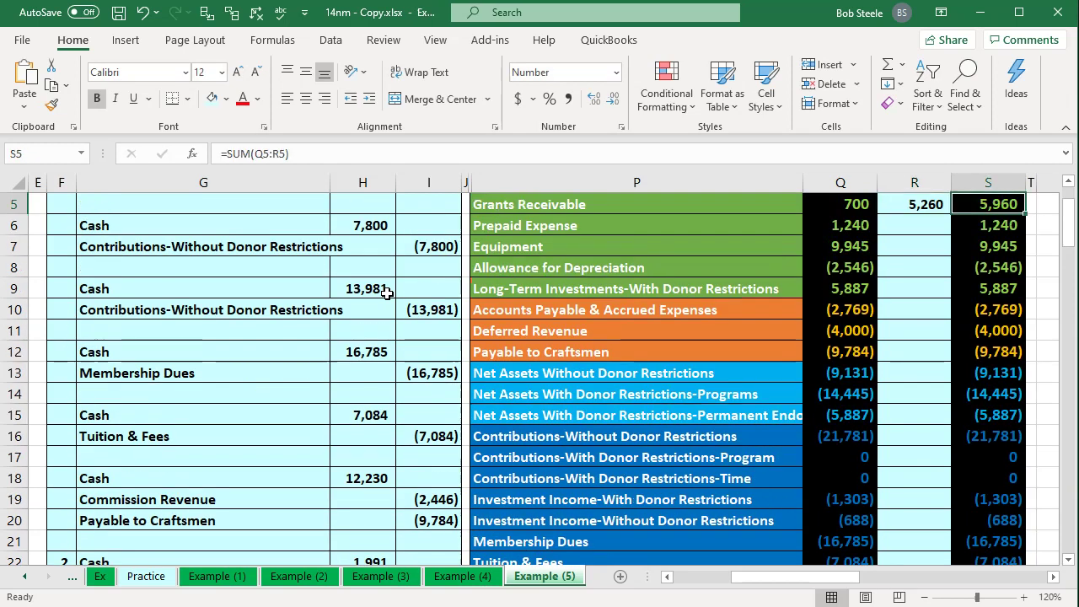
key(Down)
key(Down)
key(Down)
key(Down)
key(Down)
key(Down)
key(Down)
key(Down)
key(Down)
key(Down)
key(Down)
key(Down)
key(Down)
key(Down)
key(Down)
key(Down)
key(Down)
key(Down)
key(Down)
key(Down)
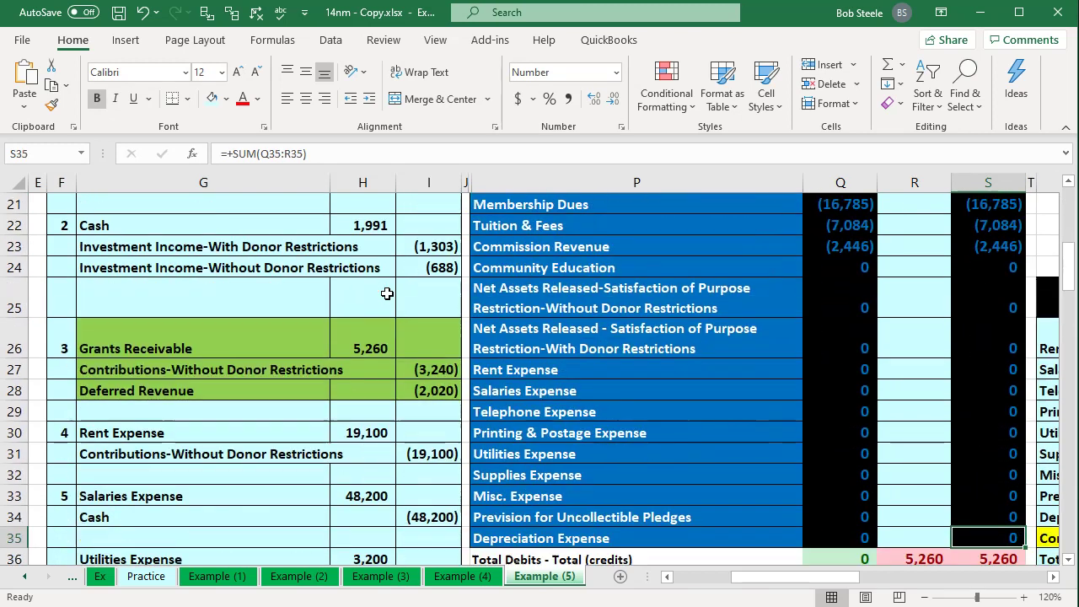
Post transaction 3's Contributions-Without Donor Restrictions credit to the worksheet by entering =I27 in cell R16
key(Left)
key(Left)
key(Left)
key(Left)
key(Left)
key(Up)
key(Up)
key(Up)
key(Up)
key(Up)
key(Up)
key(Up)
key(Up)
key(Up)
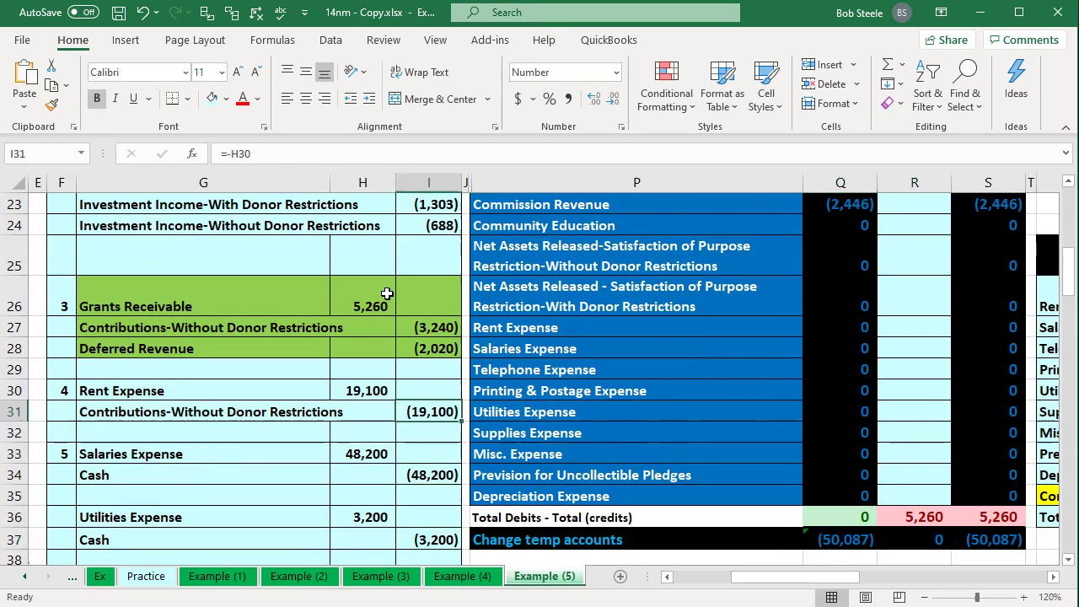
key(Up)
key(Right)
key(Right)
key(Up)
key(Up)
key(Up)
key(Up)
key(Up)
key(Up)
key(Up)
key(Up)
key(Up)
key(Up)
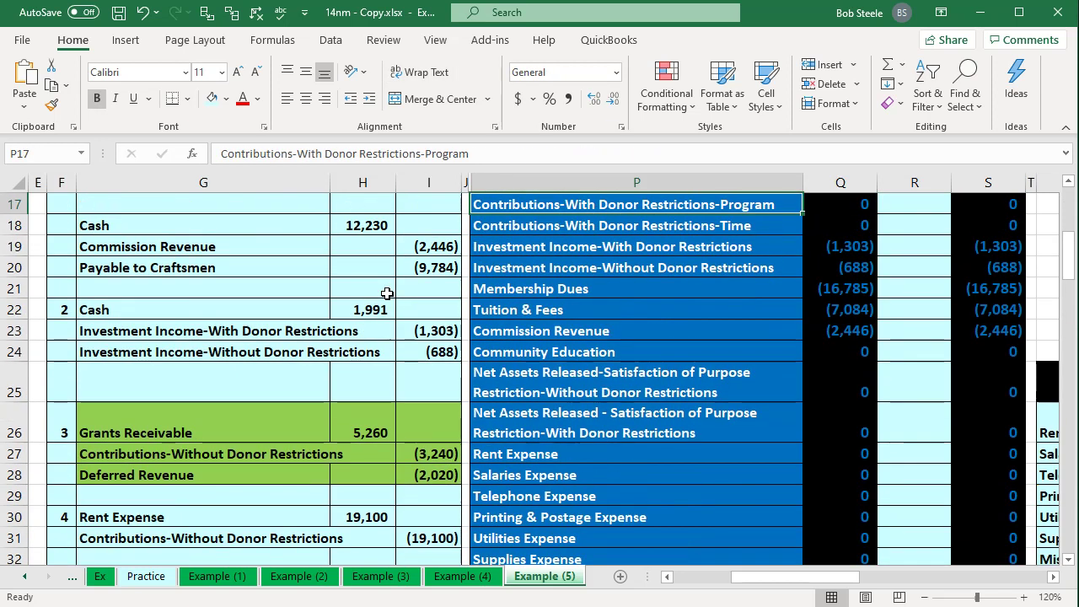
key(Up)
key(Right)
key(Right)
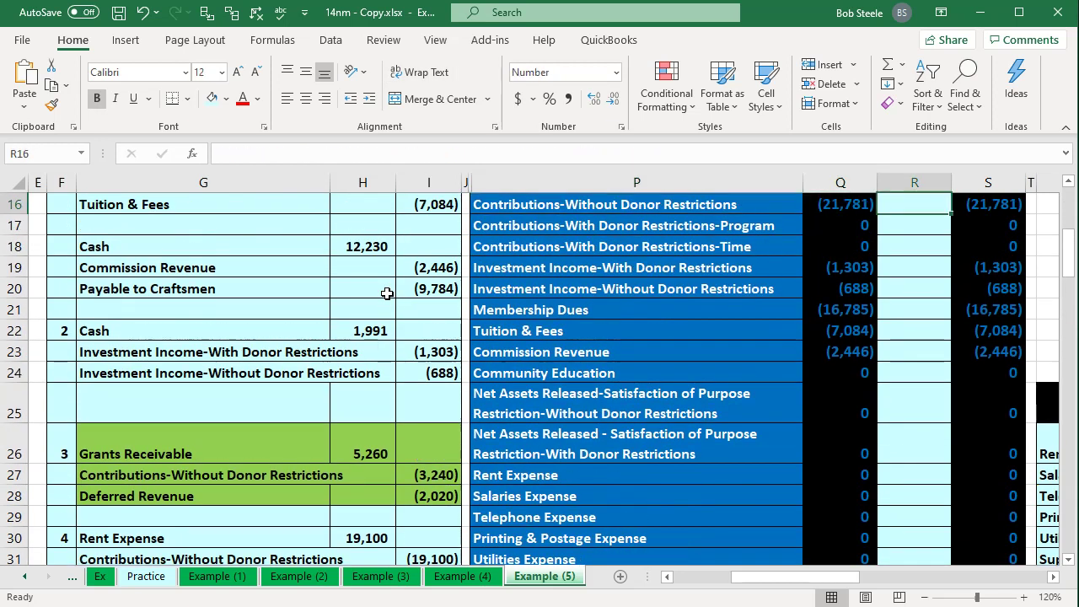
key(Down)
key(Down)
key(Down)
key(Down)
key(Down)
key(Down)
key(Down)
key(Down)
key(Down)
key(Down)
key(Down)
key(Down)
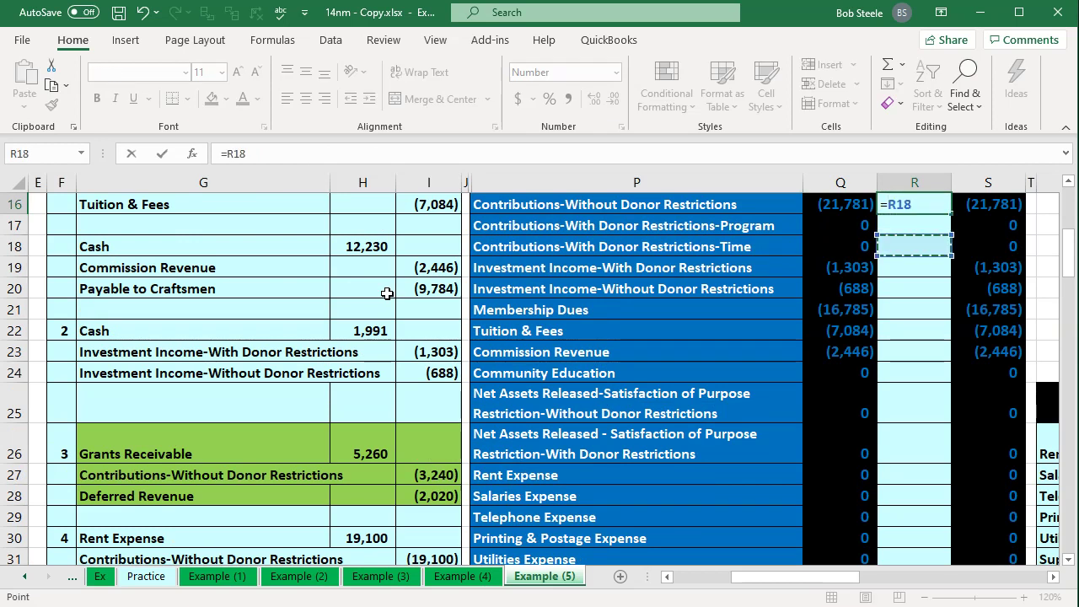
key(Left)
key(Left)
key(Left)
key(Left)
key(Up)
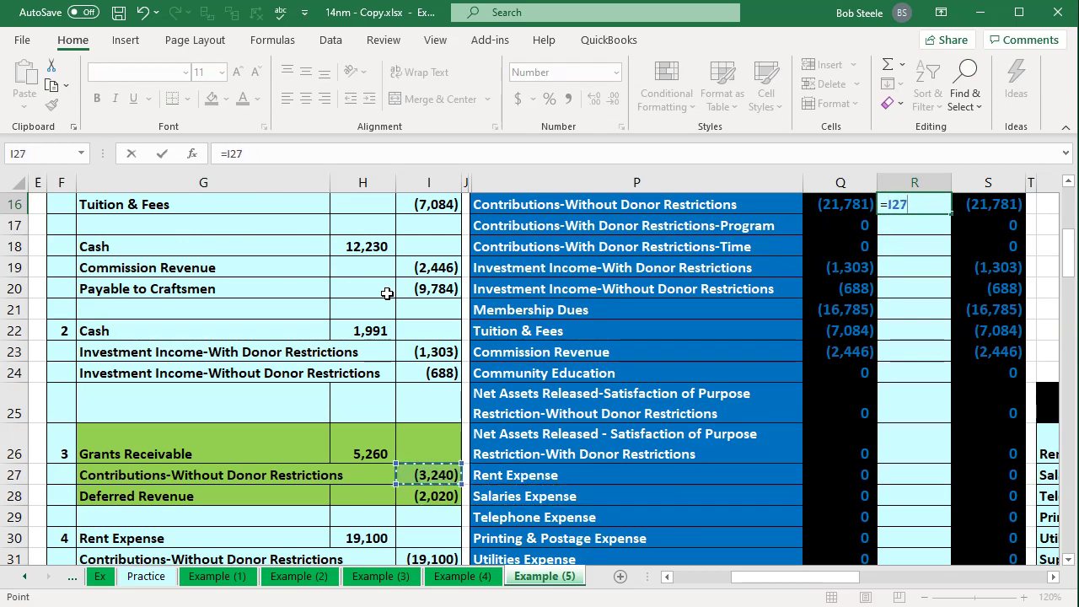
key(Return)
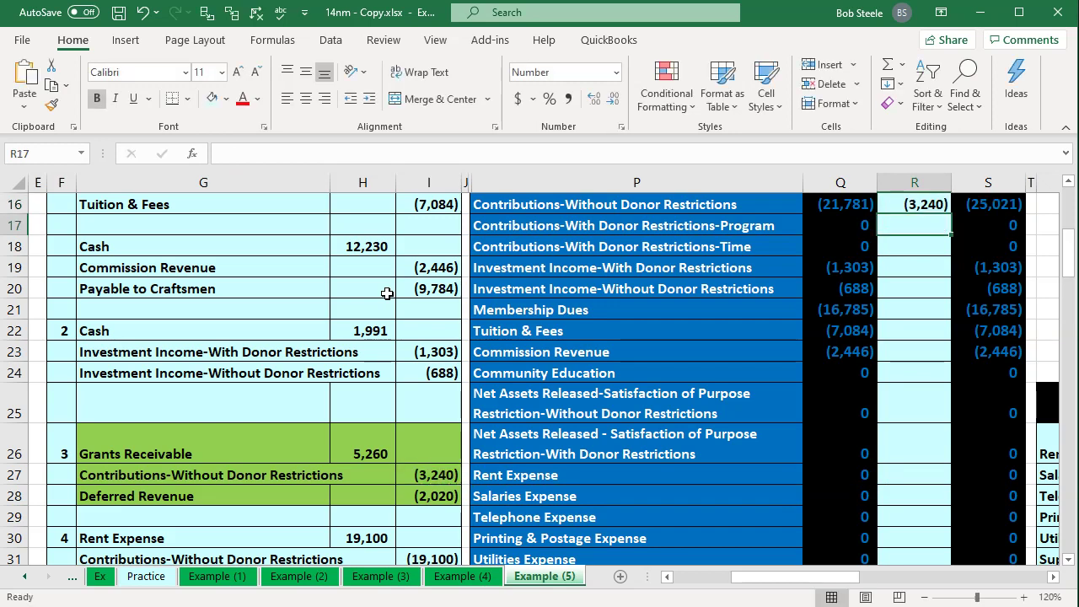
Post transaction 3's Deferred Revenue credit to the worksheet by entering =I28 in cell R11
click(235, 490)
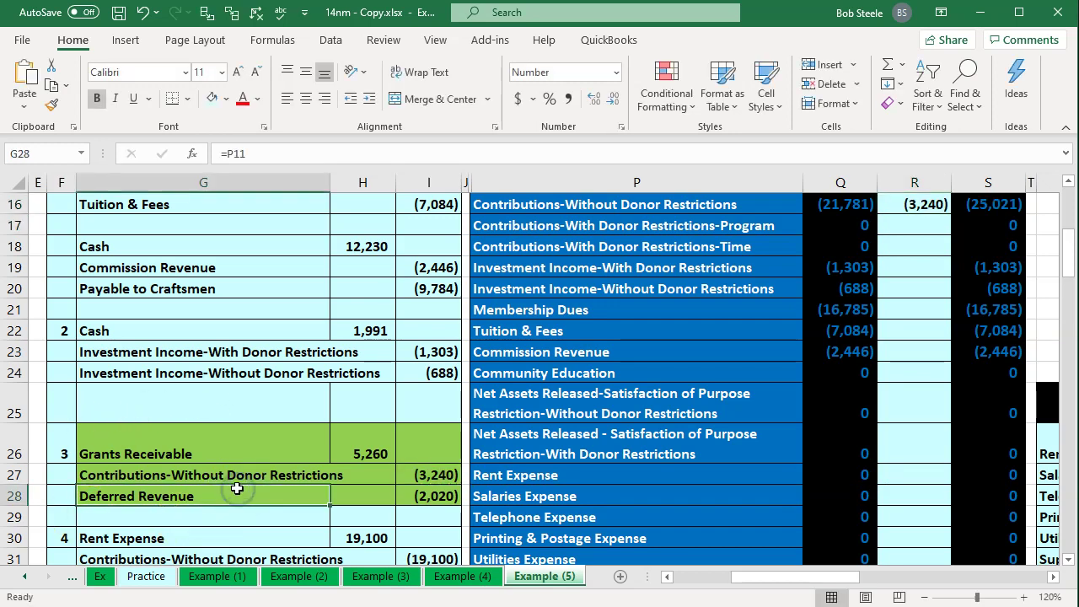
key(Right)
key(Right)
key(Right)
key(Right)
key(Up)
key(Up)
key(Up)
key(Up)
key(Up)
key(Up)
key(Up)
key(Up)
key(Up)
key(Up)
key(Up)
key(Up)
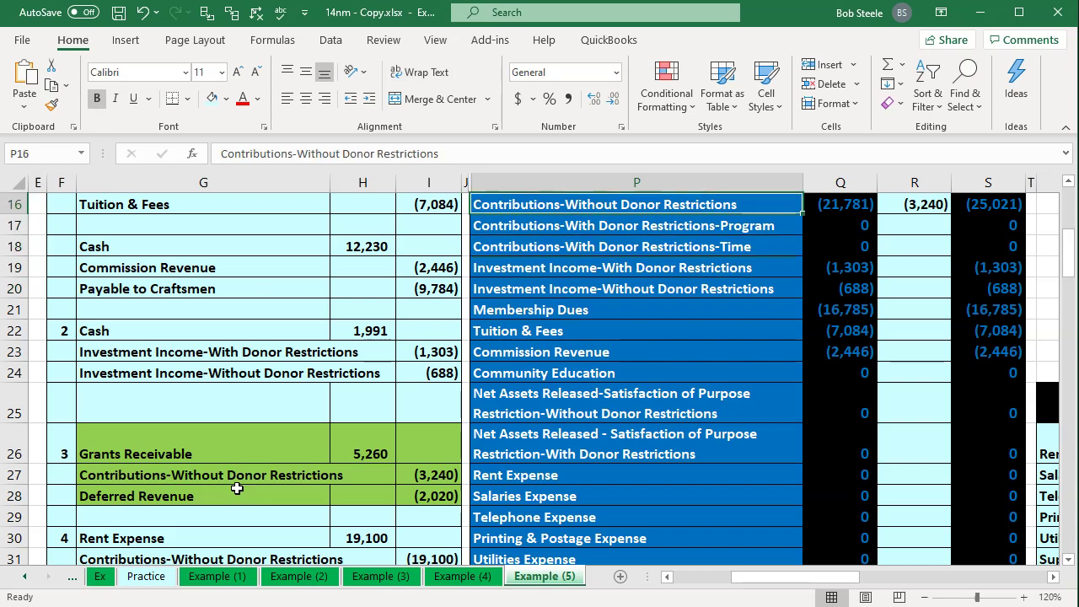
key(Up)
key(Up)
key(Up)
key(Up)
key(Up)
key(Up)
key(Up)
key(Up)
key(Down)
key(Down)
key(Down)
key(Right)
key(Right)
text(=)
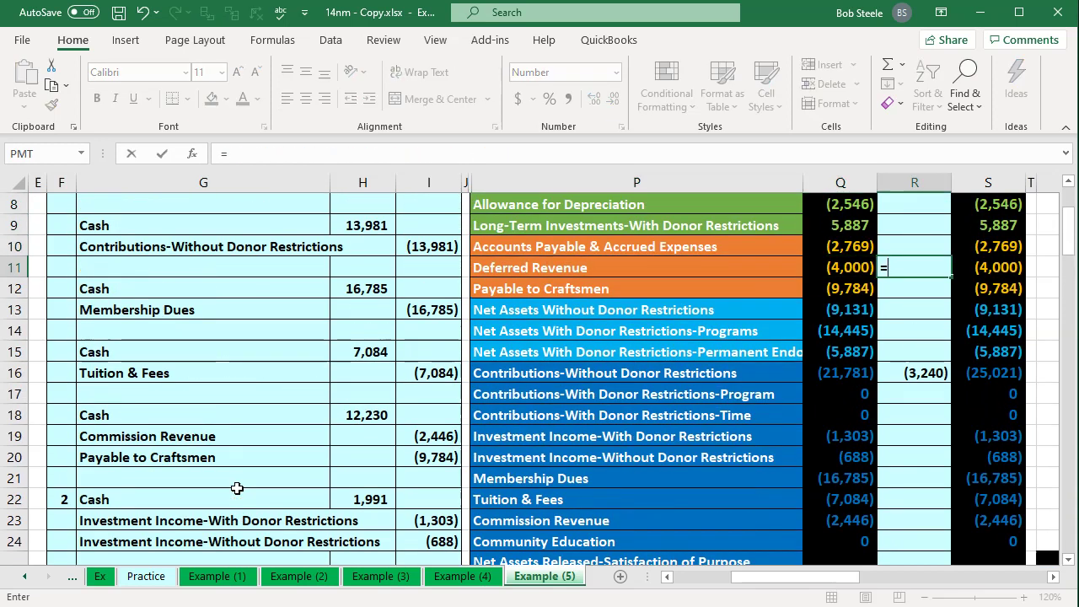
key(Down)
key(Down)
key(Down)
key(Down)
key(Down)
key(Down)
key(Down)
key(Down)
key(Down)
key(Down)
key(Down)
key(Down)
key(Down)
key(Down)
key(Down)
key(Left)
key(Left)
key(Left)
key(Left)
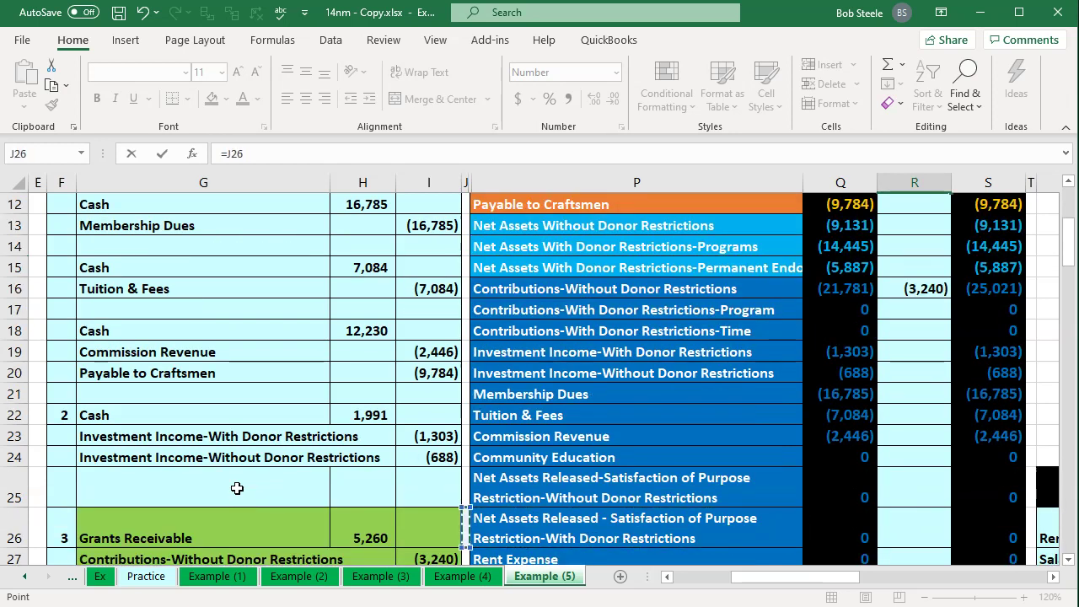
key(Down)
key(Down)
key(Down)
key(Up)
key(Return)
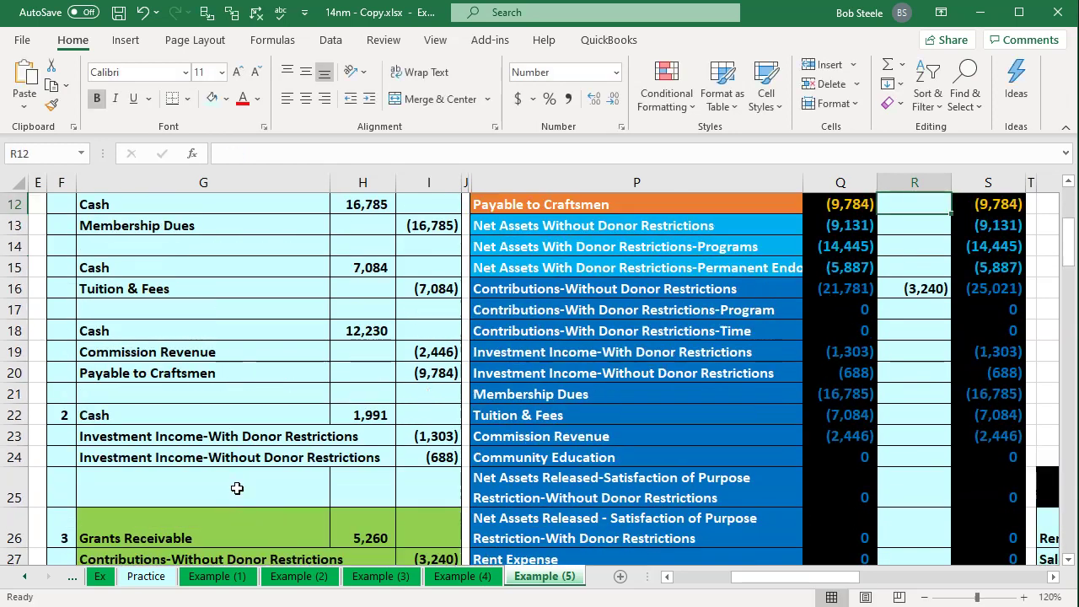
Check the posted Grants Receivable amount in R5 and the adjusted Deferred Revenue balance in S11
key(Up)
key(Up)
key(Up)
key(Up)
key(Up)
key(Up)
key(Up)
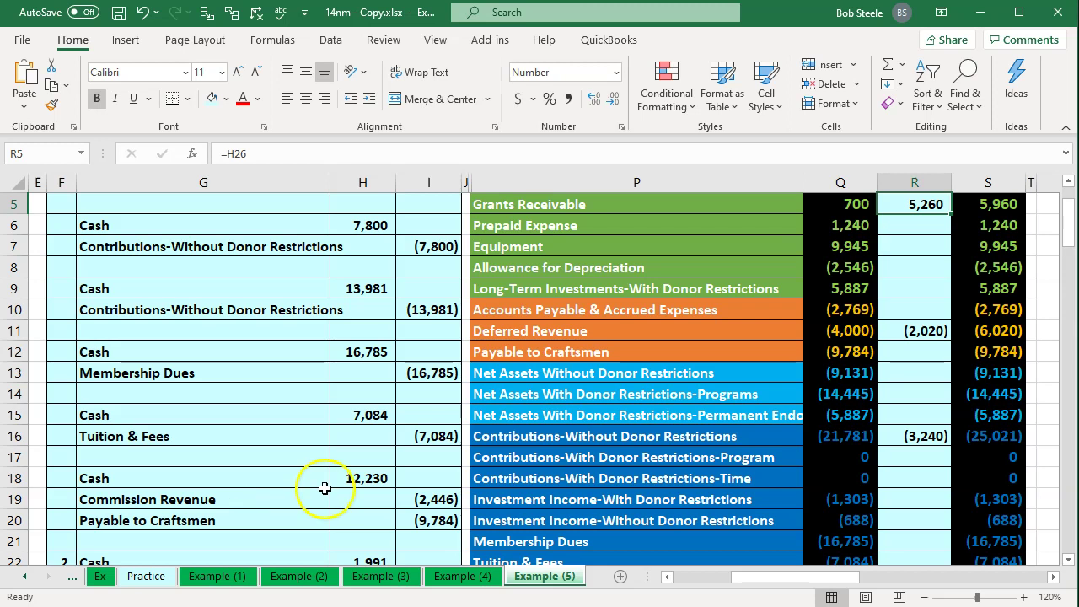
click(993, 333)
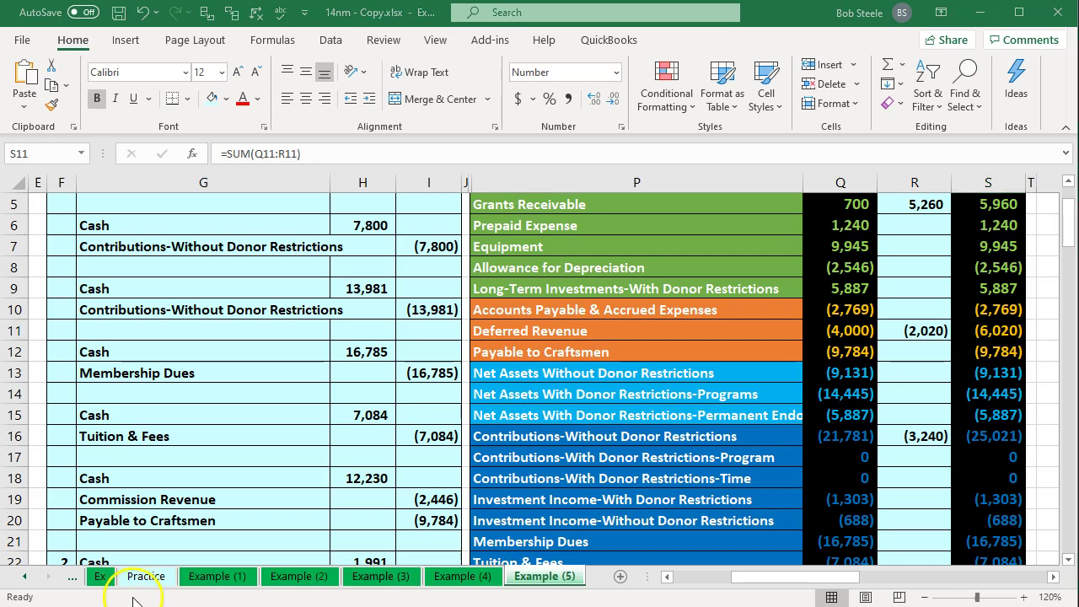
Switch to QuickBooks Desktop, view and close the sales receipt form, and open a new customer invoice
key(alt+Tab)
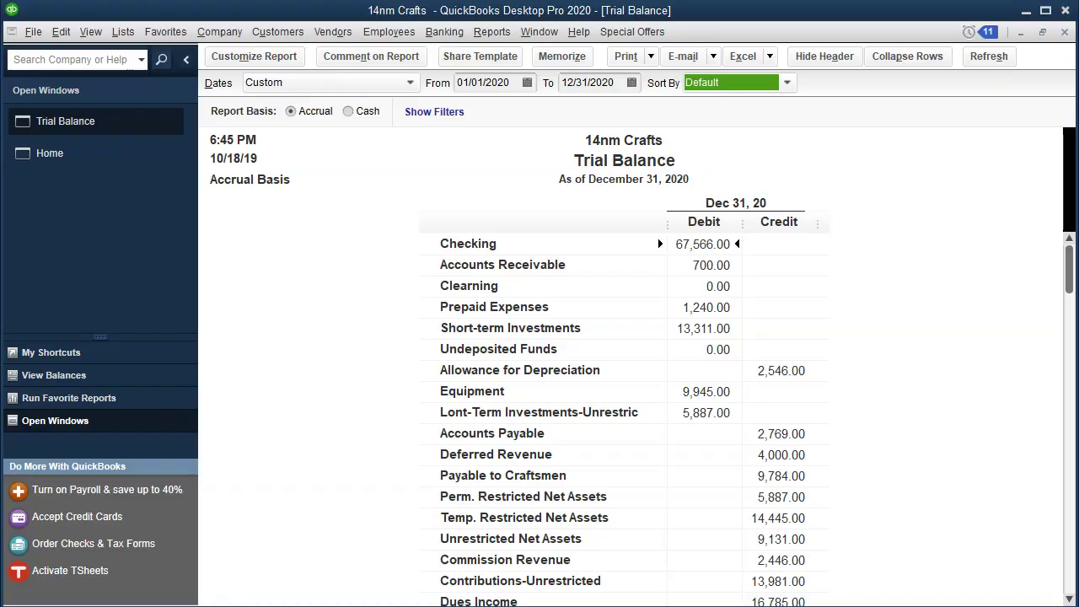
click(55, 160)
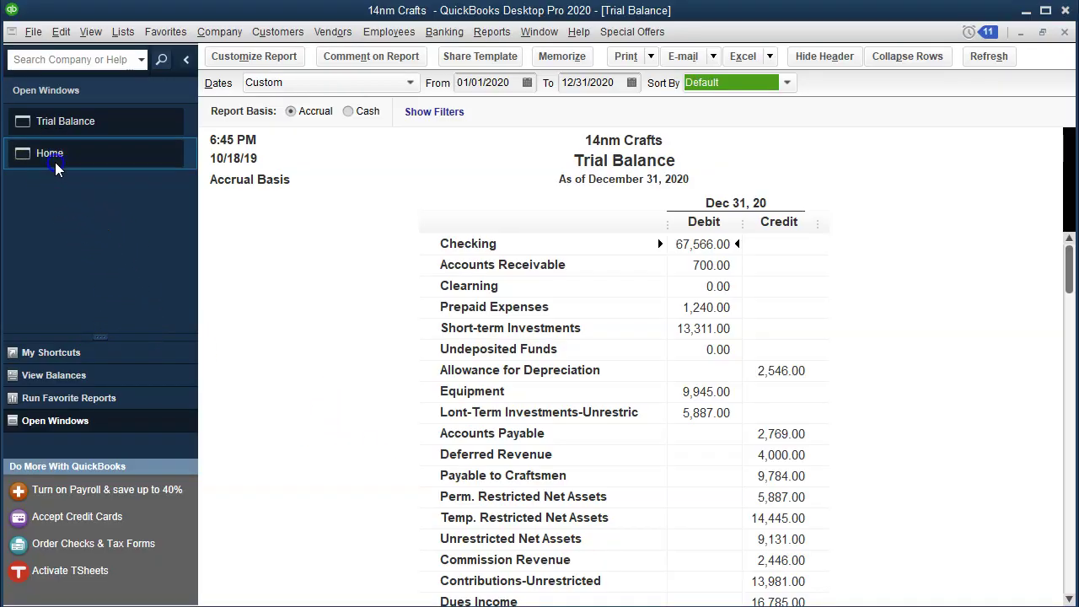
click(678, 264)
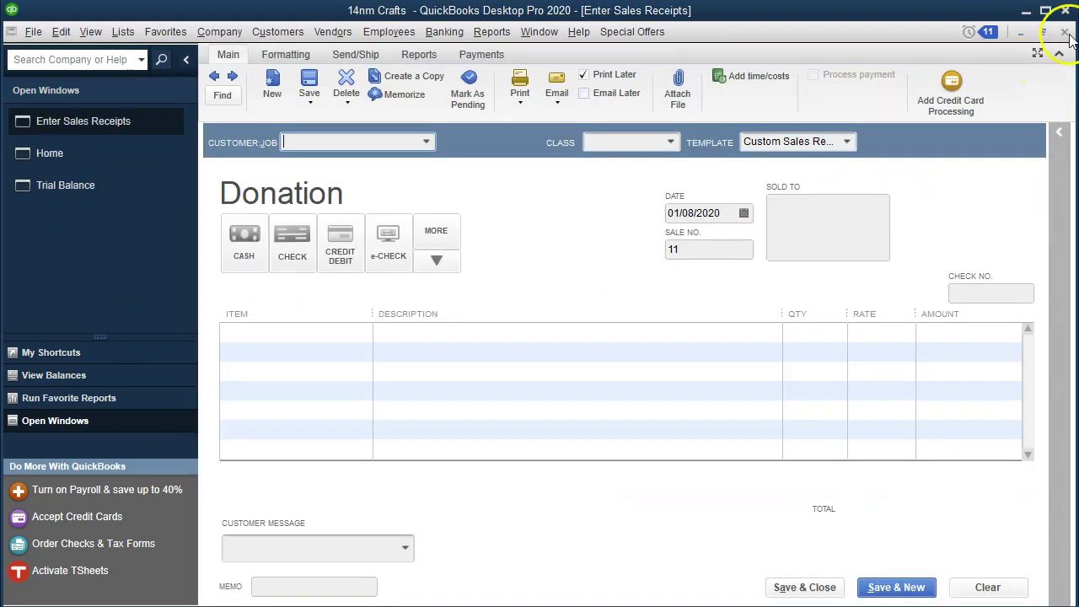
click(1065, 32)
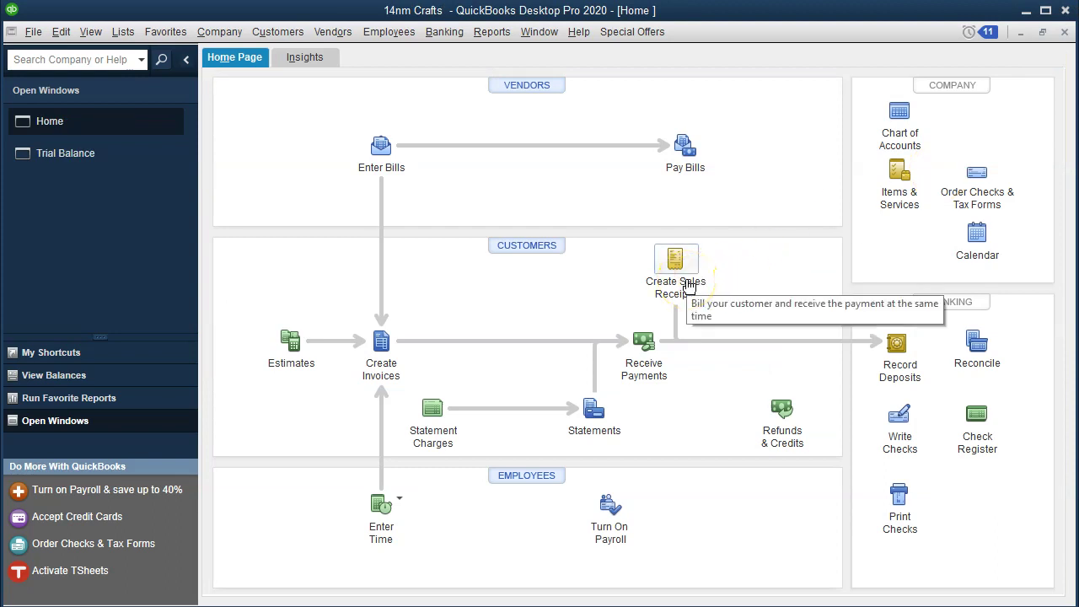
click(400, 379)
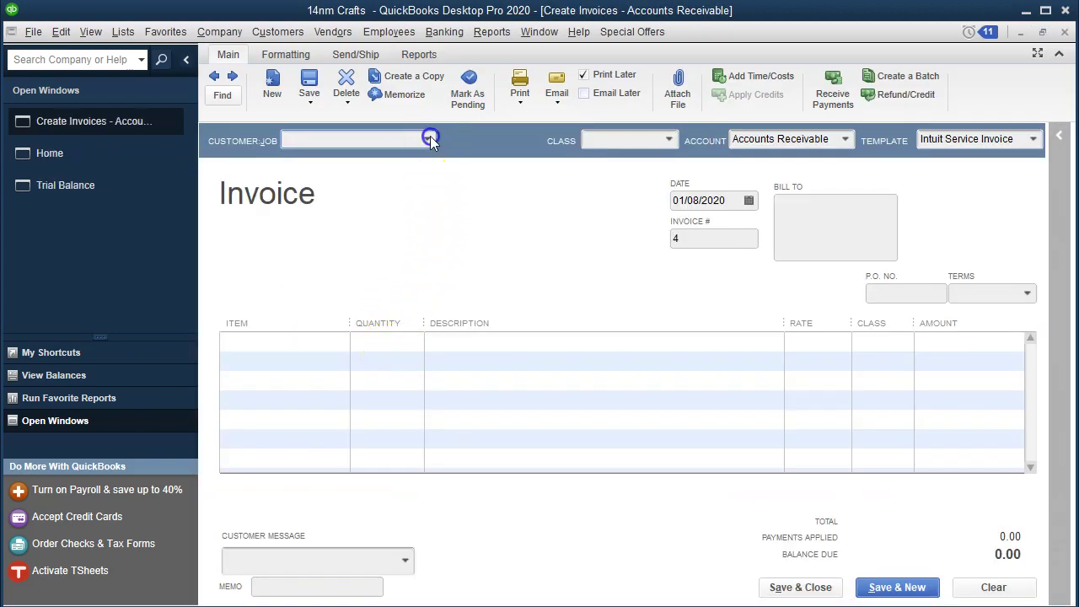
Quick-add Corp 1 as the invoice's customer and set the invoice class to Fund Rasing under Unrestricted
click(429, 140)
click(398, 140)
text(CVo)
key(BackSpace)
key(BackSpace)
key(BackSpace)
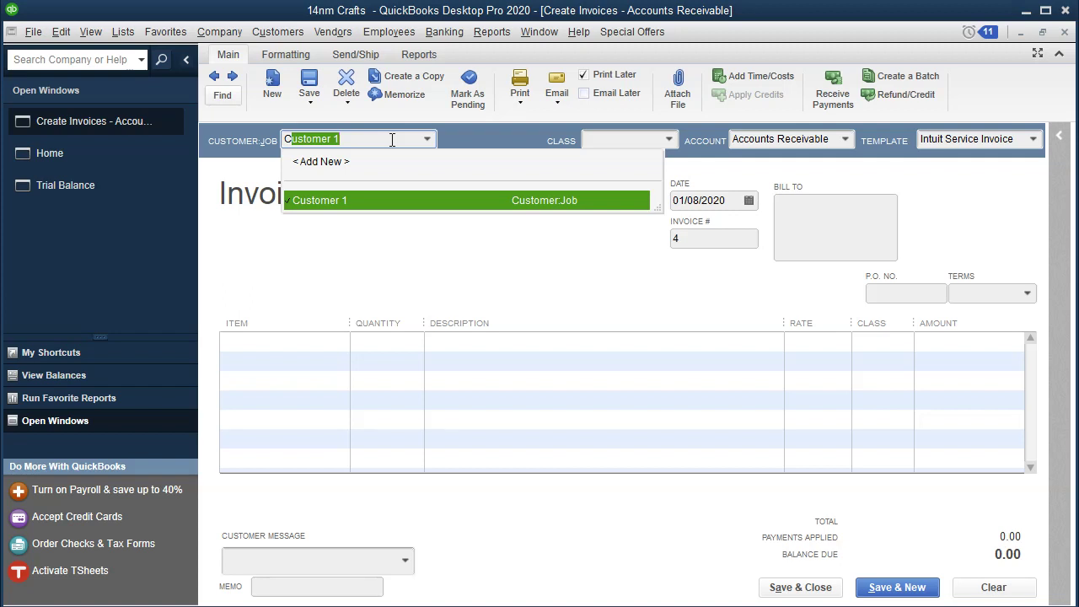
text(orp 1)
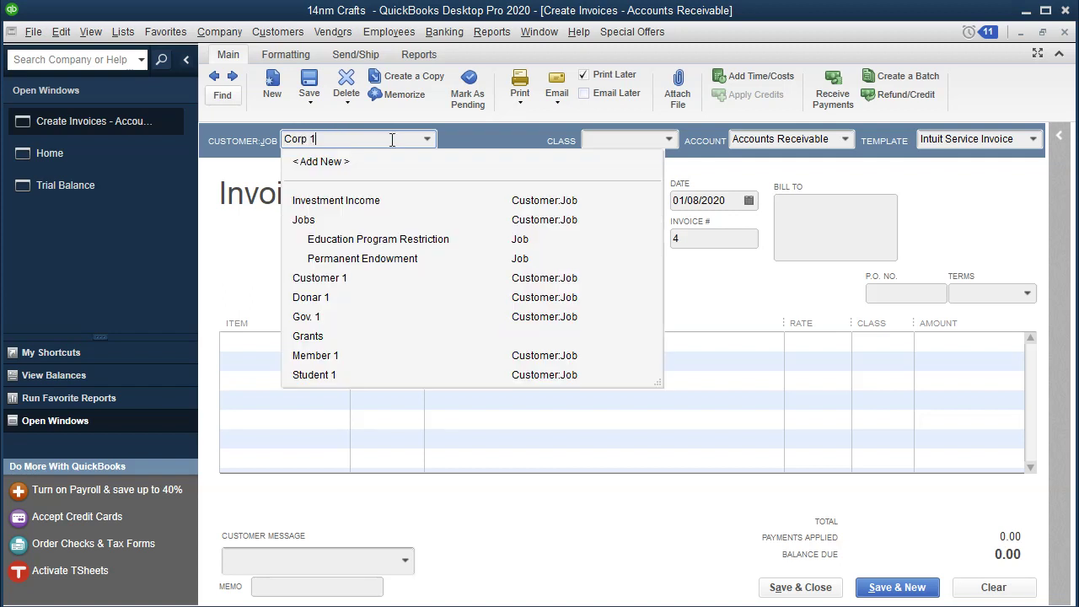
key(Tab)
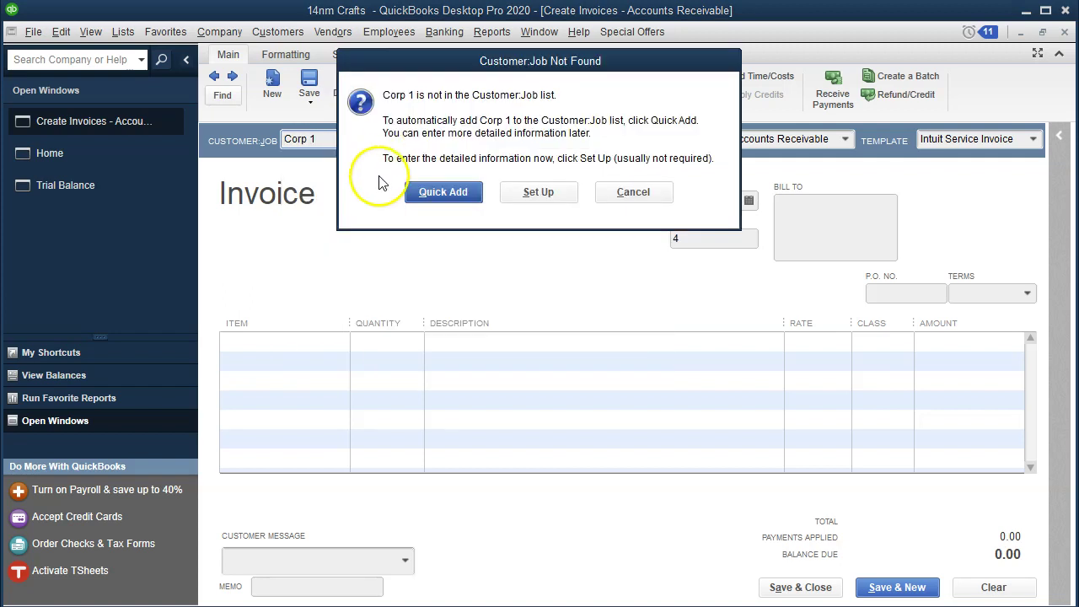
click(435, 195)
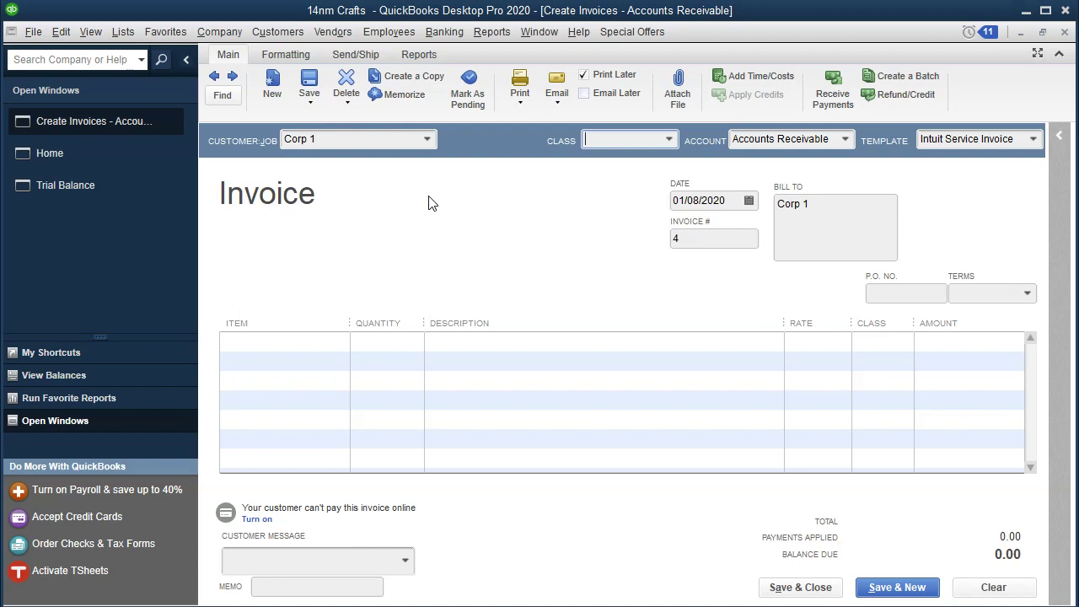
click(671, 140)
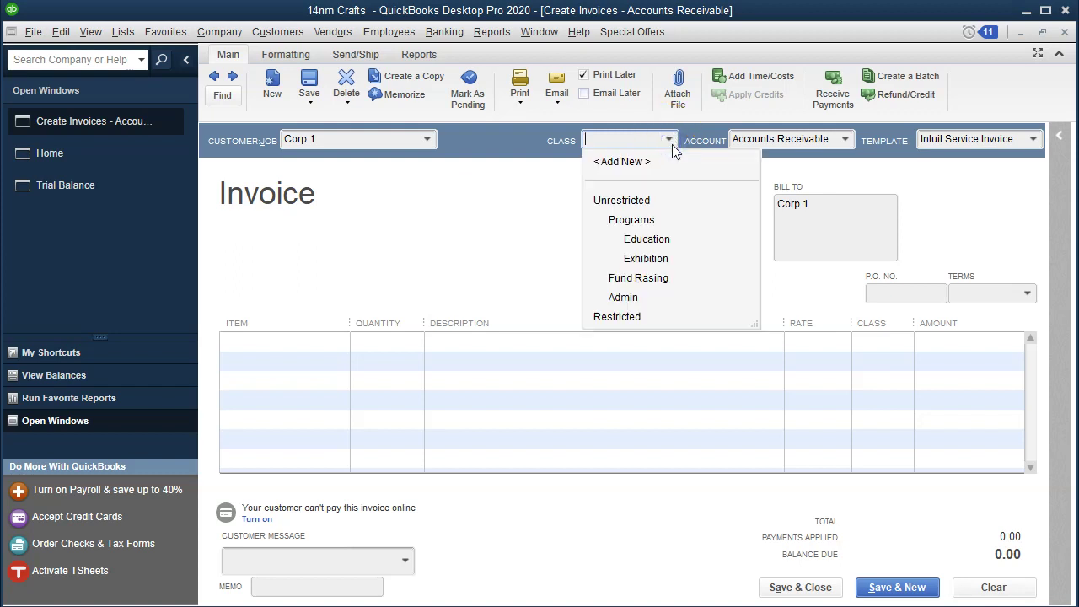
click(638, 279)
Review transaction 3's journal entry in Excel, and look over the items available for the QuickBooks invoice
click(546, 600)
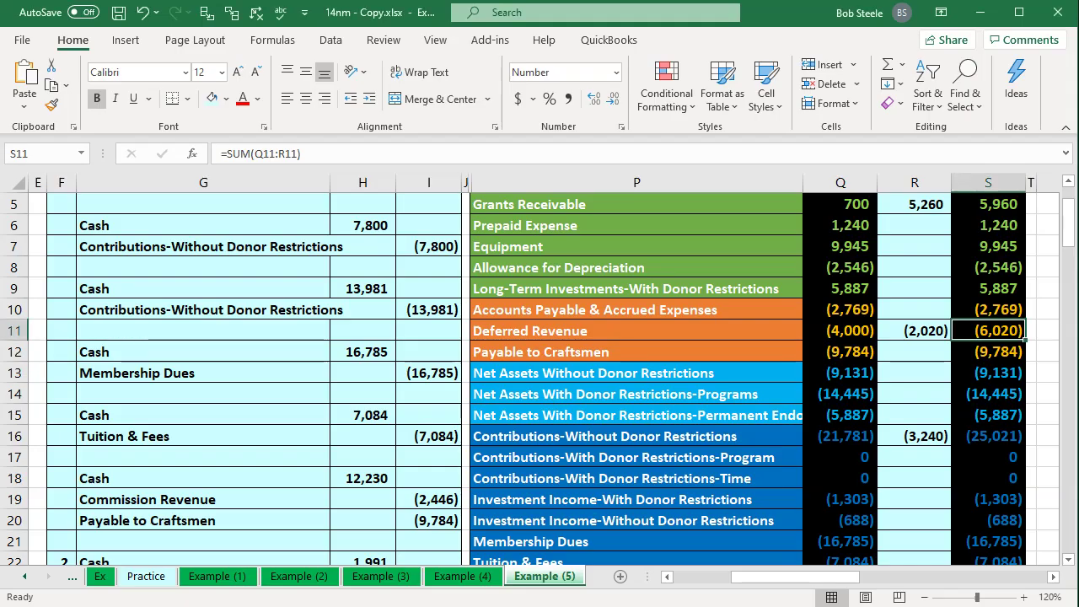
click(409, 498)
scroll(407, 488, down, 5)
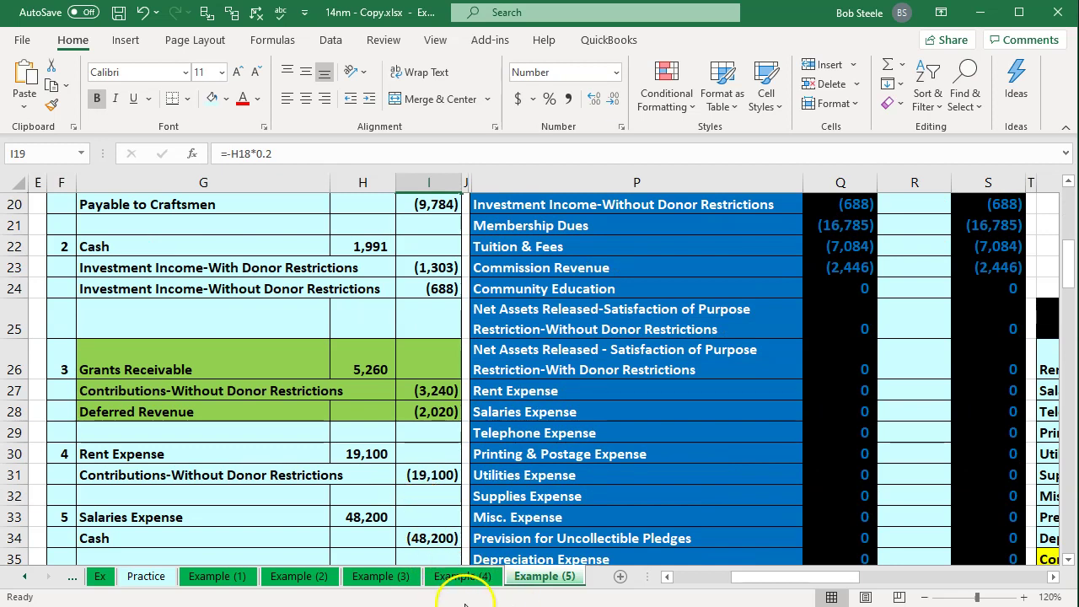
click(494, 600)
click(315, 344)
click(338, 341)
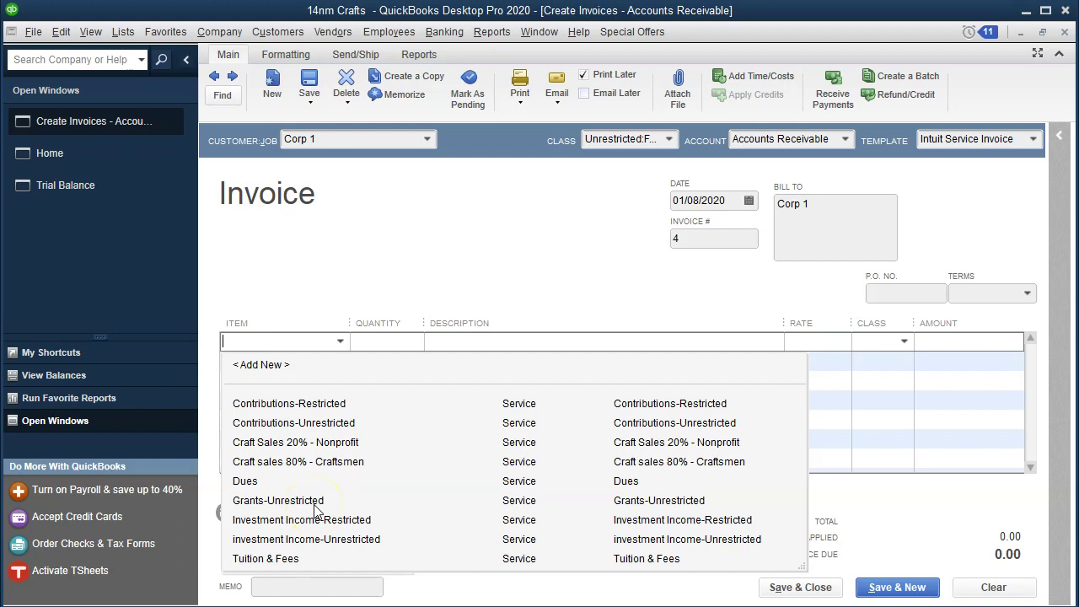
click(437, 251)
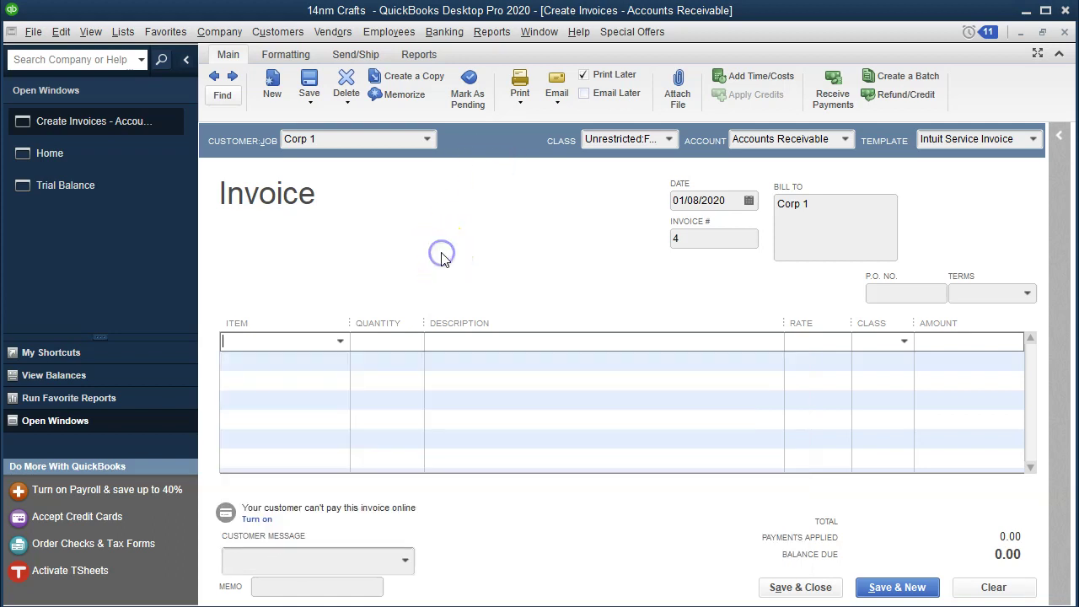
Rename the Grants income account in the chart of accounts as "Grants - Government", save it, and return to the invoice
click(123, 32)
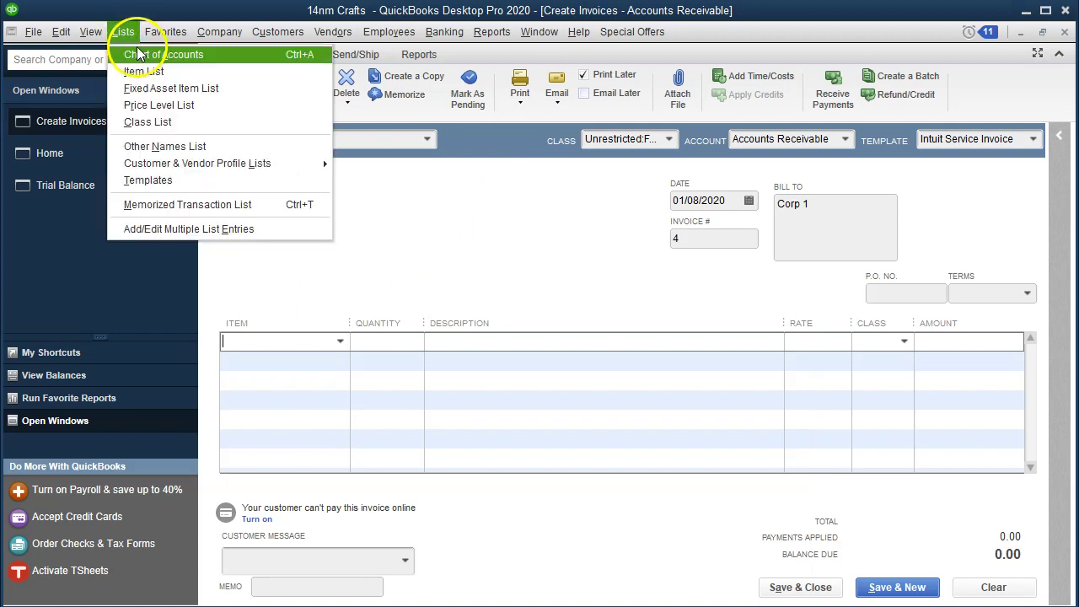
click(137, 52)
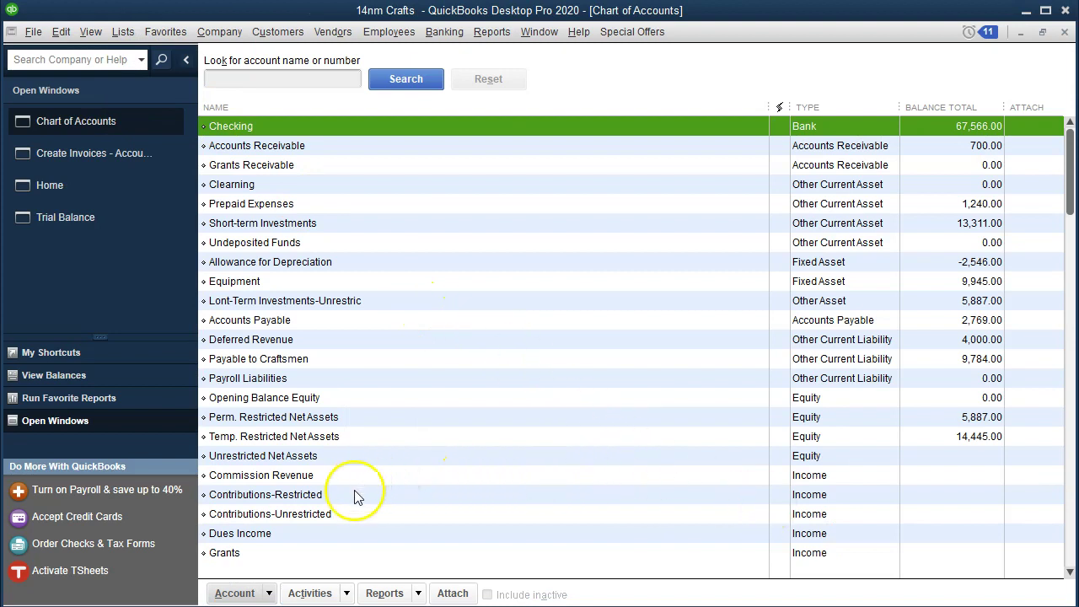
click(278, 554)
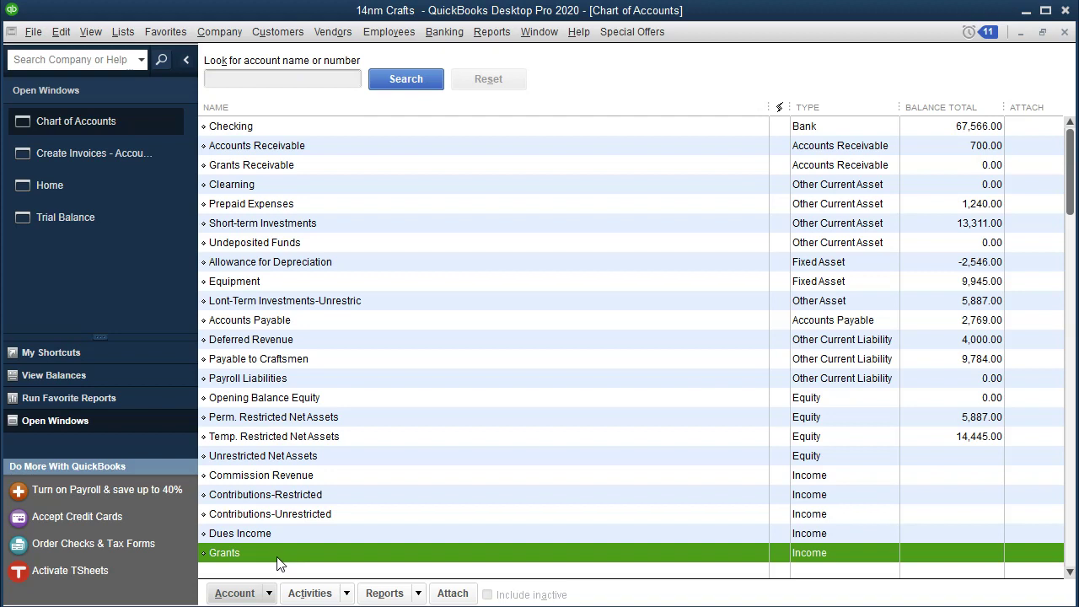
right_click(278, 564)
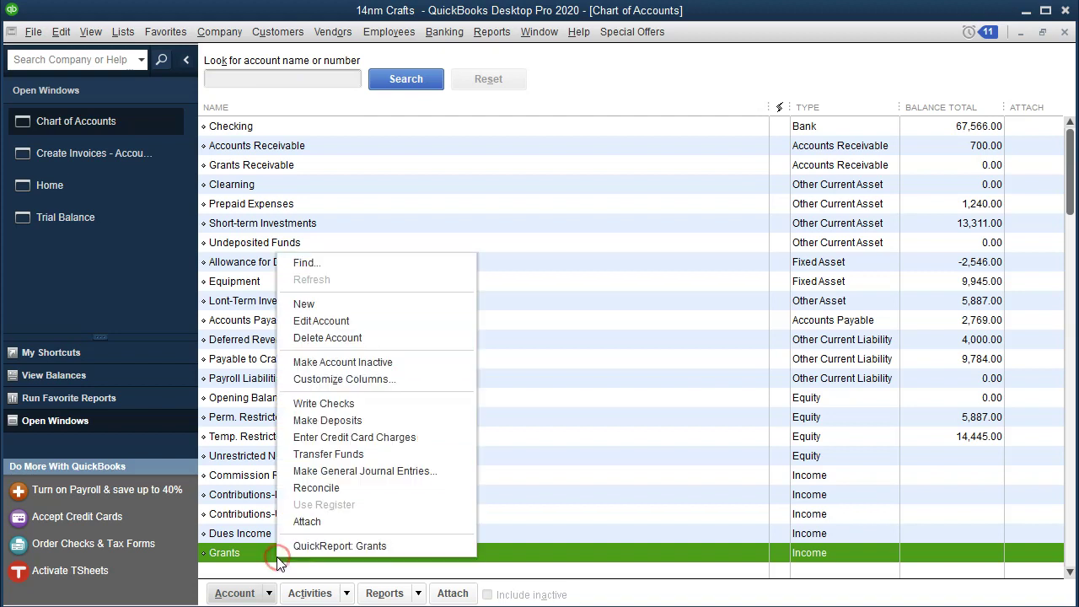
click(310, 326)
click(408, 128)
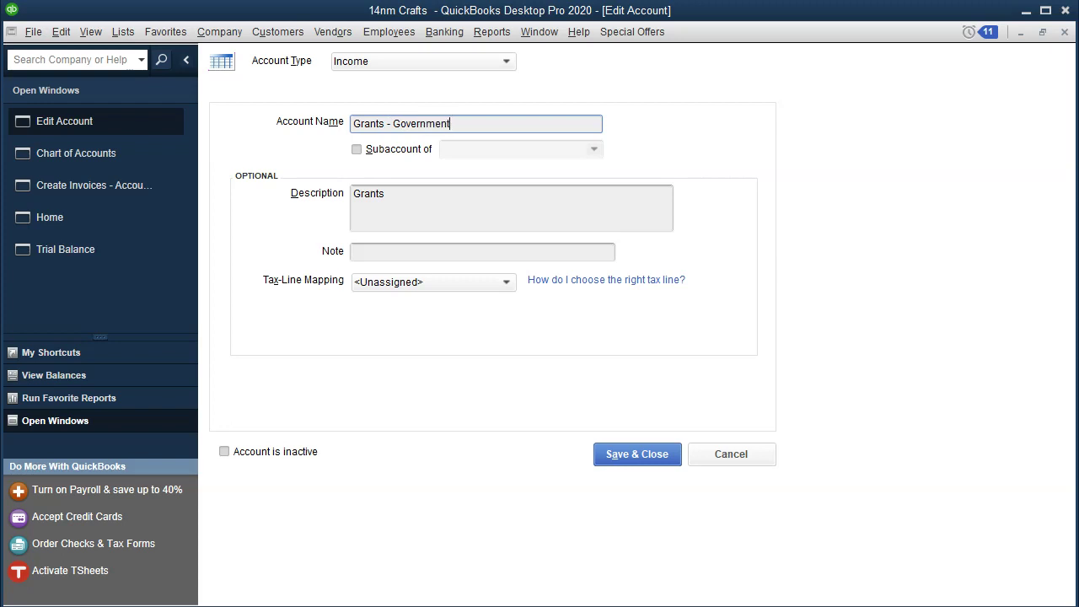
click(613, 462)
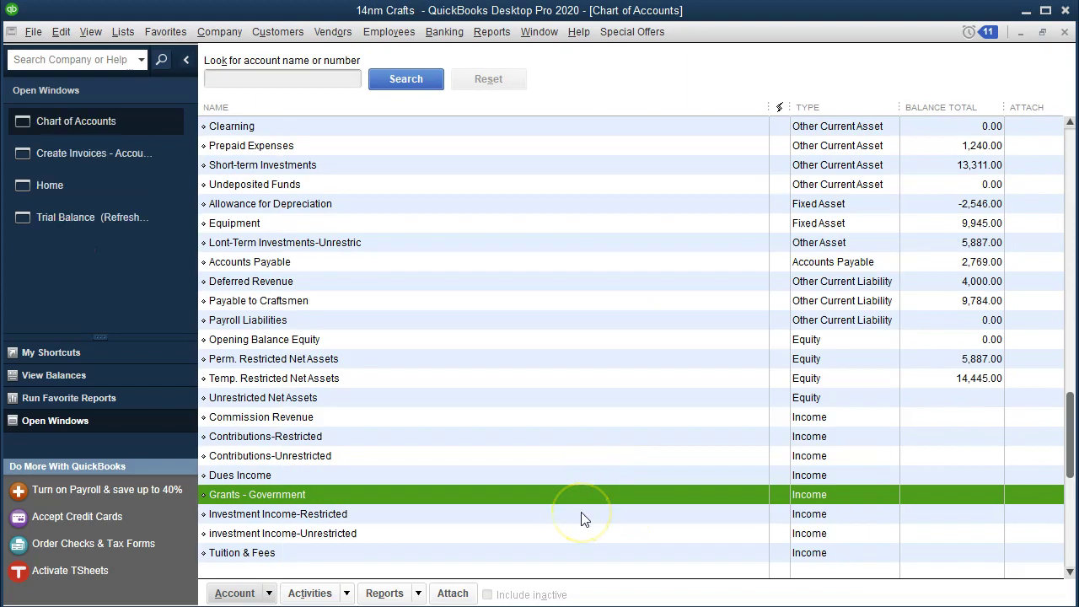
click(1064, 32)
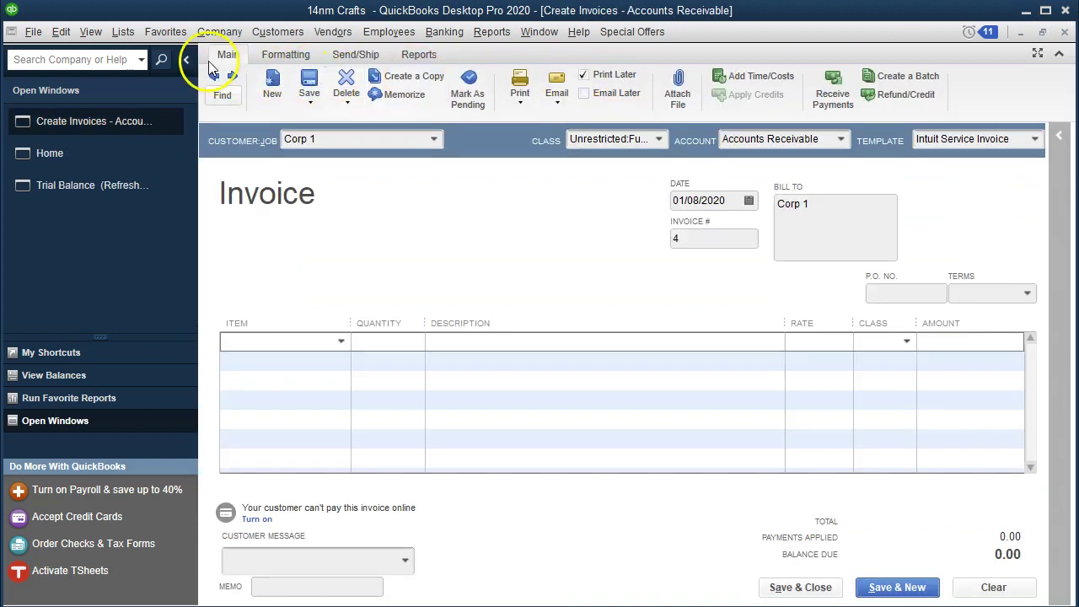
Open the item list and widen its Name column so the full item names are readable
click(127, 32)
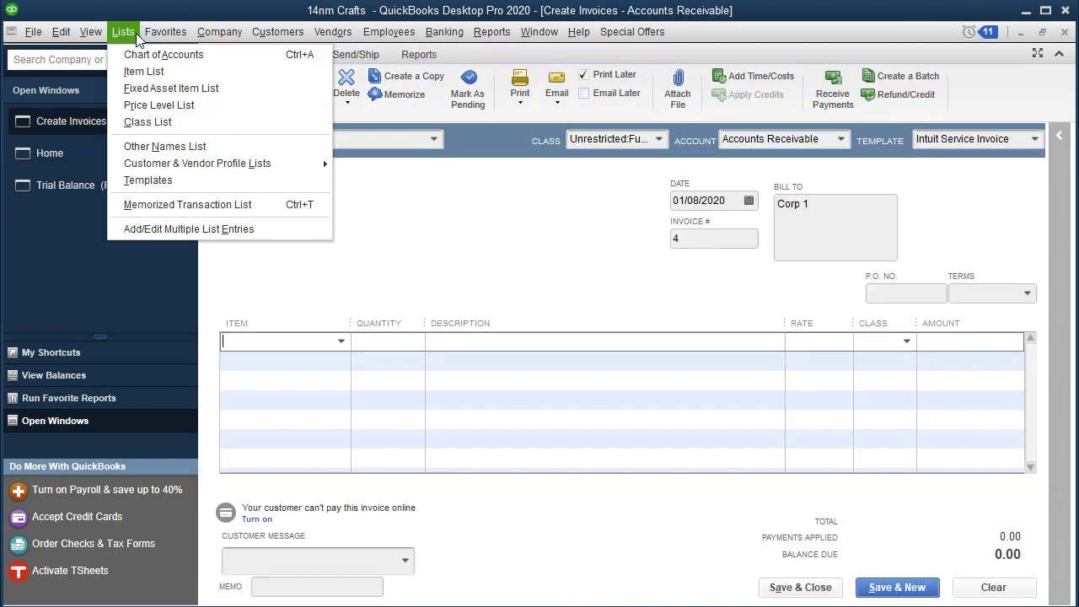
click(145, 71)
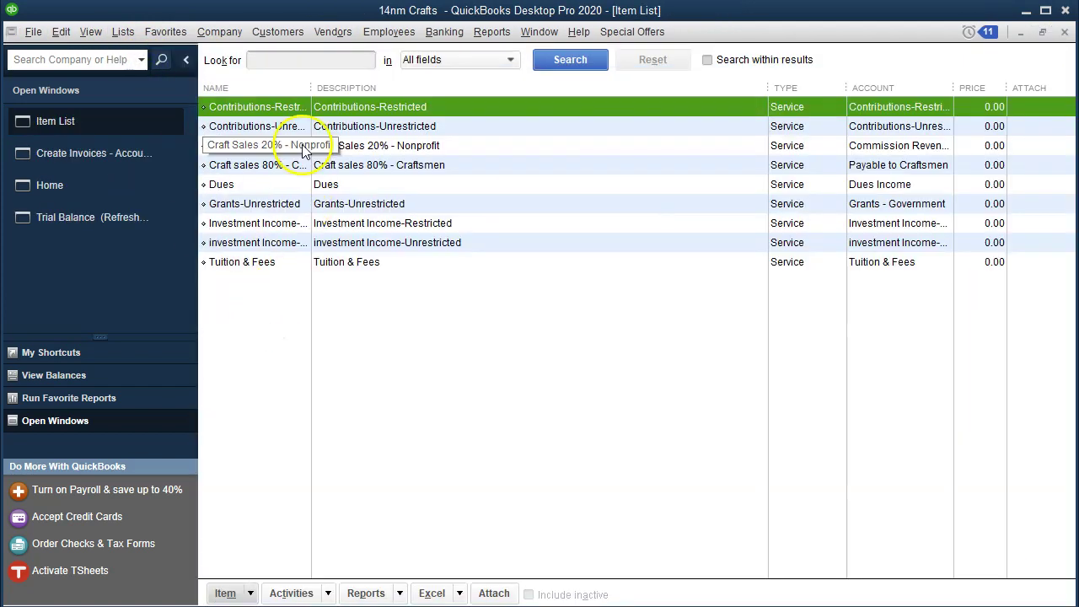
drag(311, 88, 398, 96)
Rename the Grants-Unrestricted service item as "Gov Grants-Unrestricted", save it, and close the item list to return to the invoice
click(325, 207)
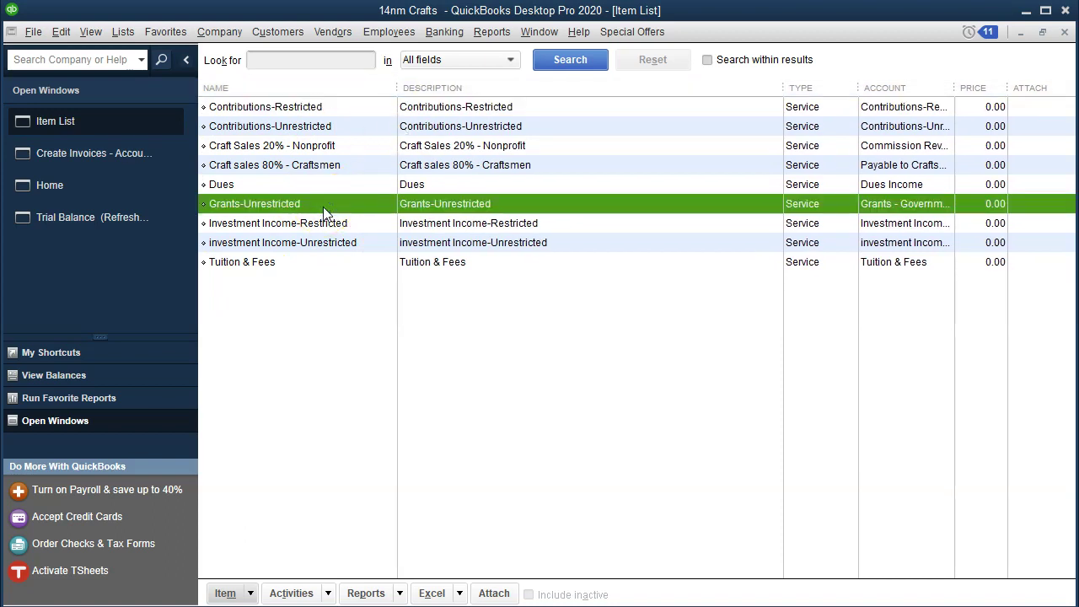
right_click(319, 205)
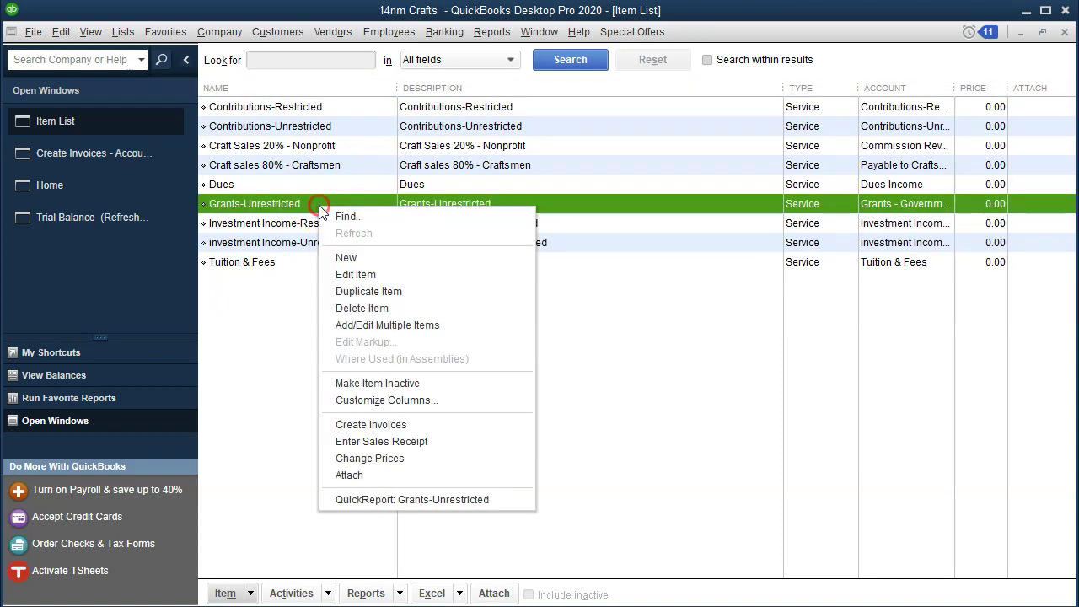
click(358, 274)
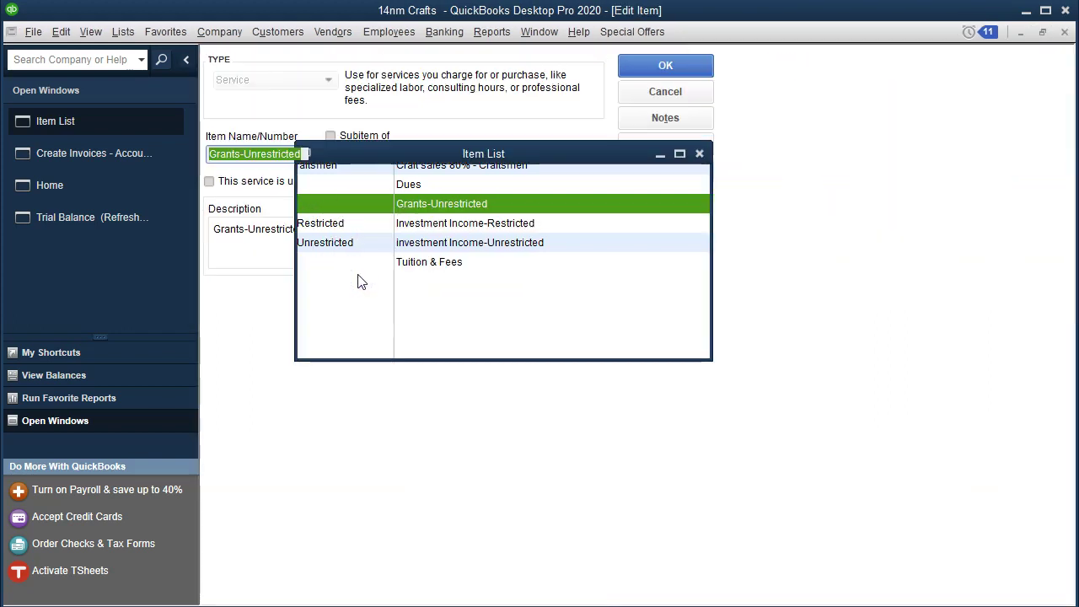
click(218, 154)
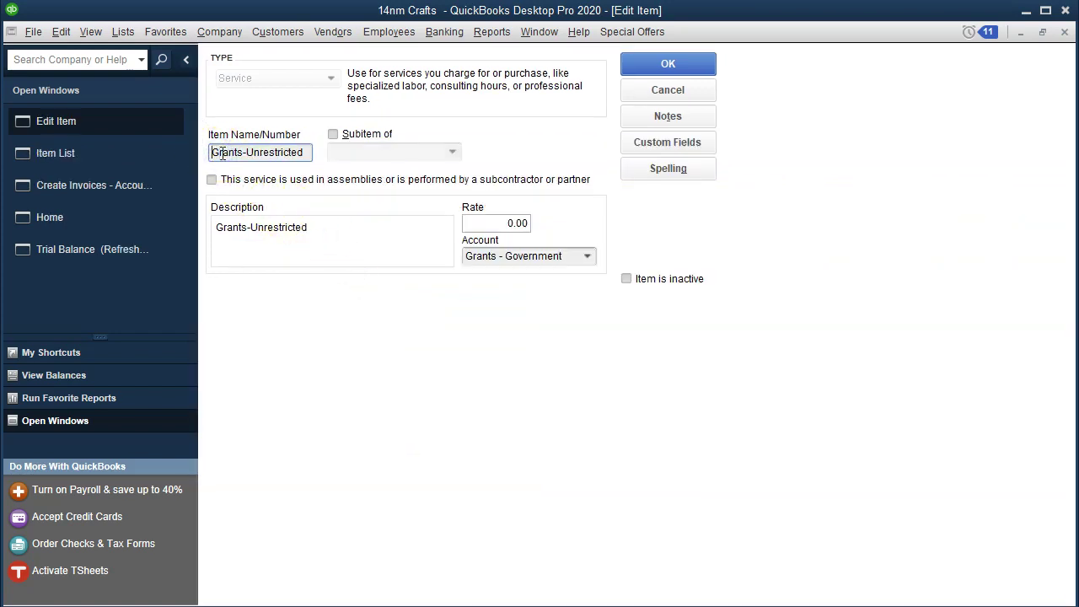
text(Gov.)
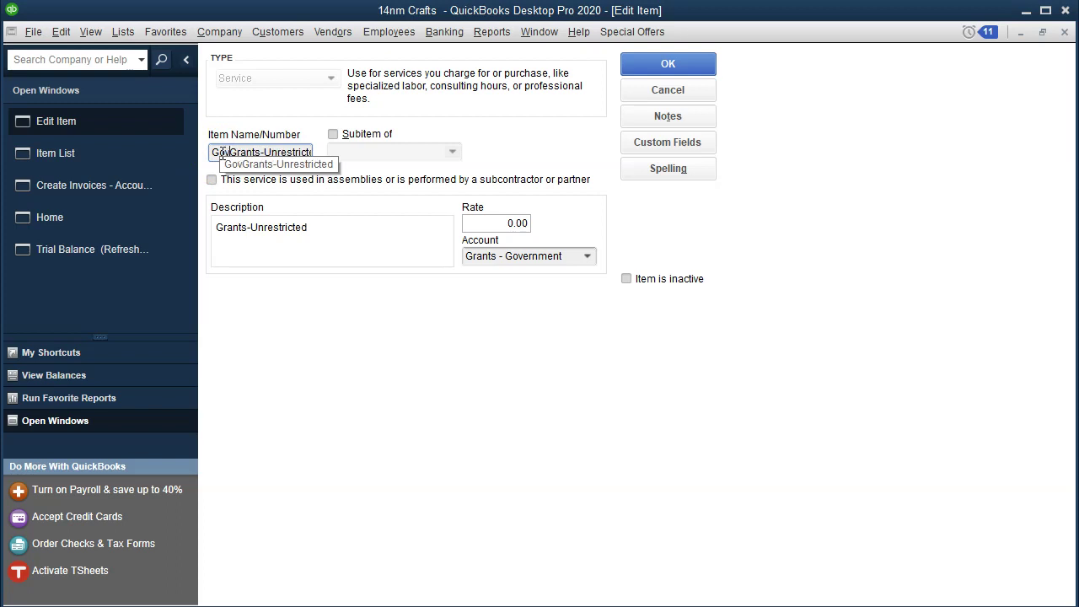
key(BackSpace)
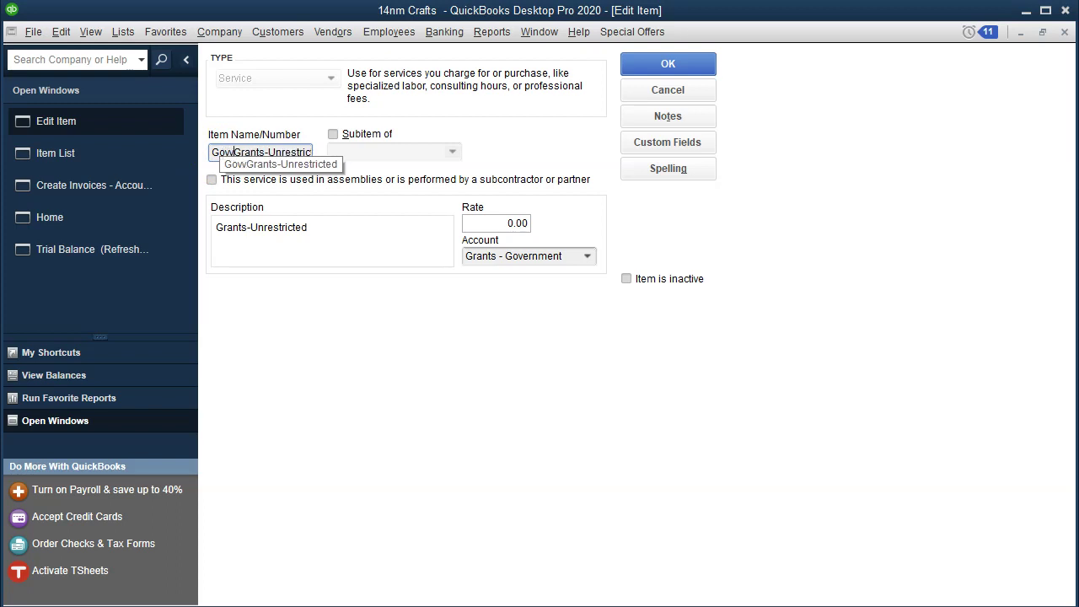
key(BackSpace)
key(BackSpace)
text(v)
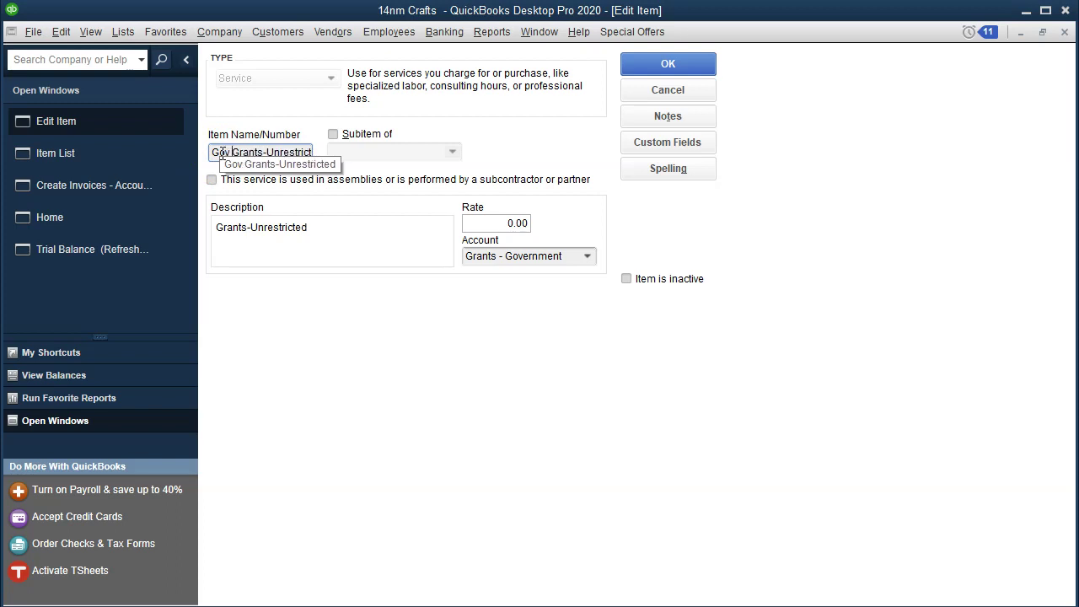
click(687, 62)
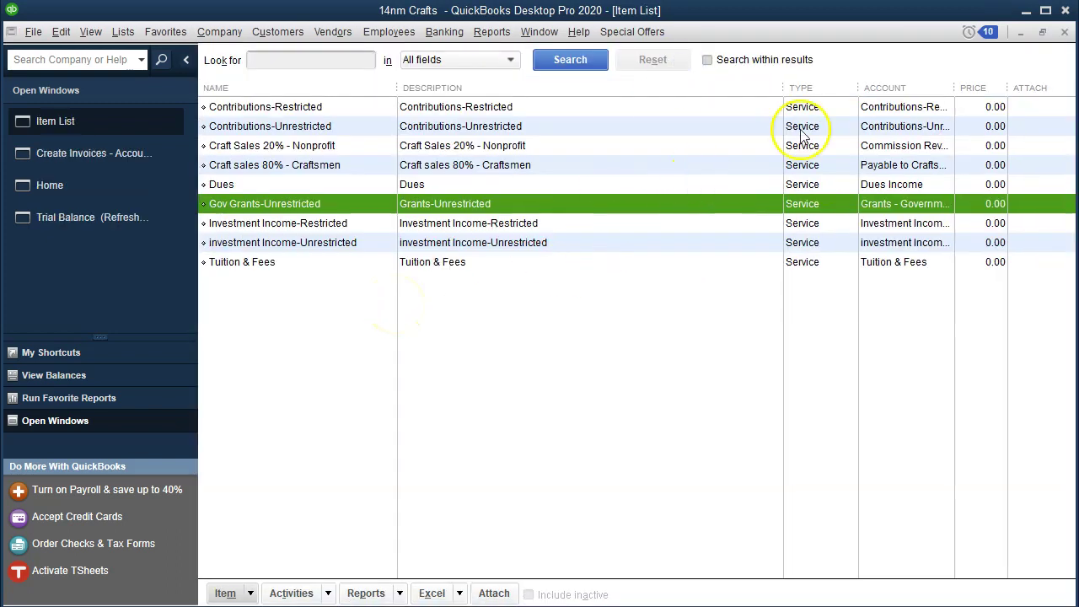
click(1065, 32)
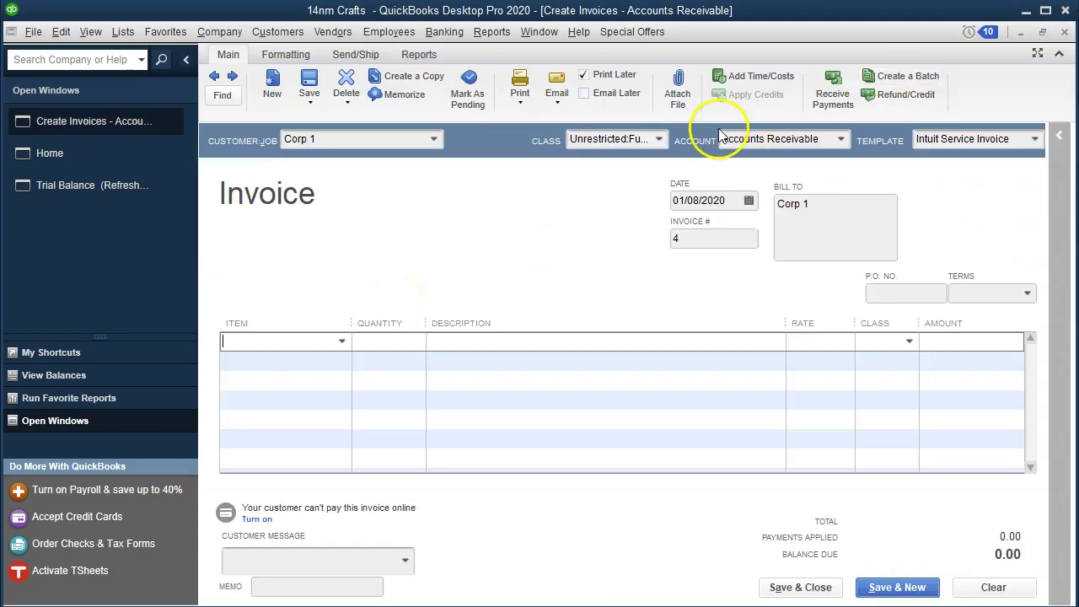
Enter "Corp Grant" as the item on the invoice's first line and agree to add it as a new item
click(265, 339)
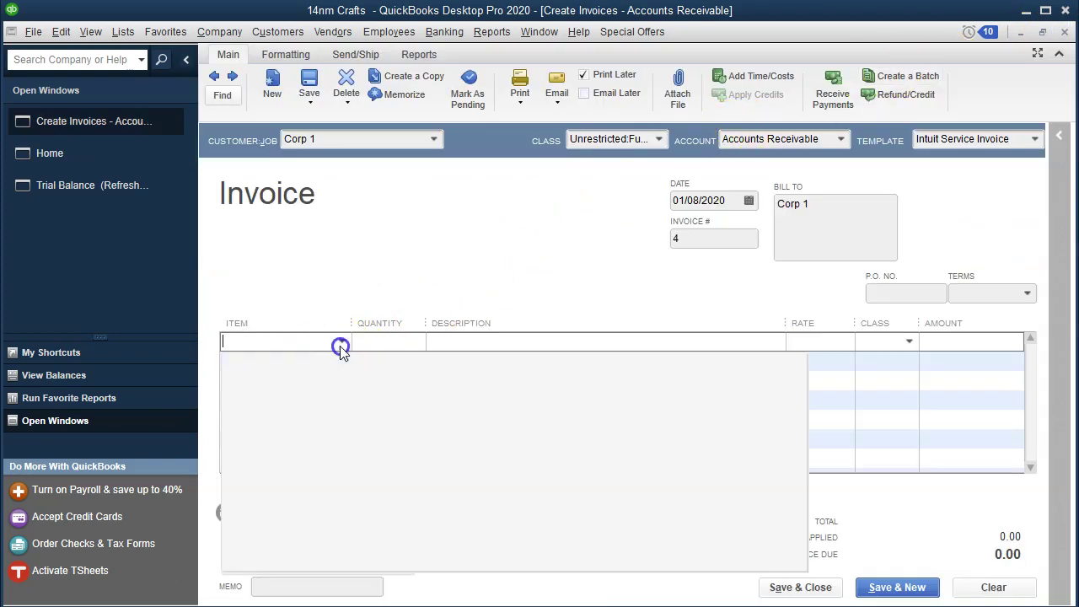
click(342, 341)
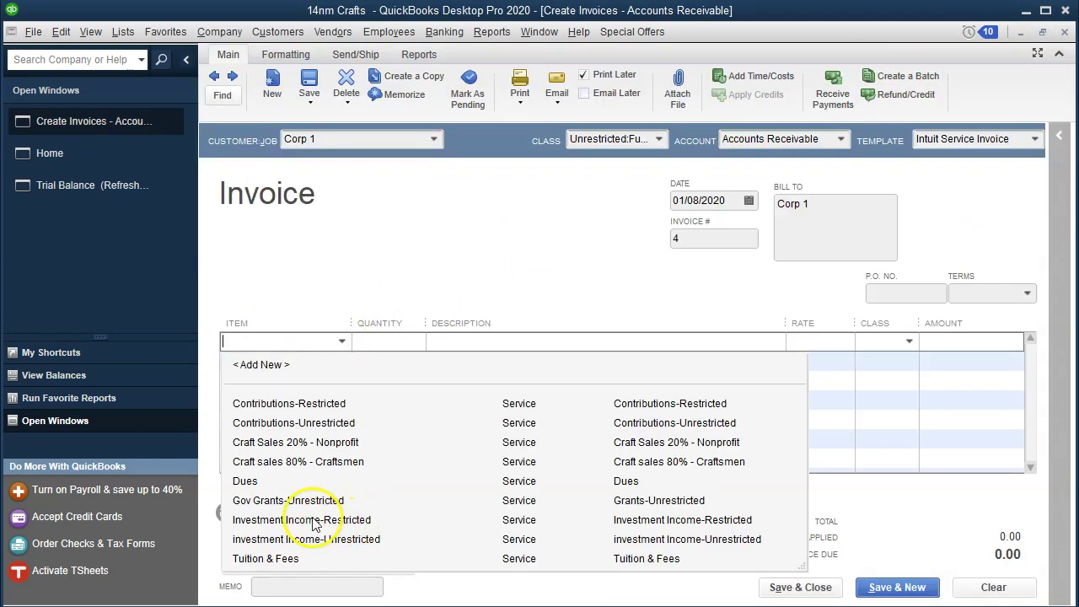
text(Corp Grant)
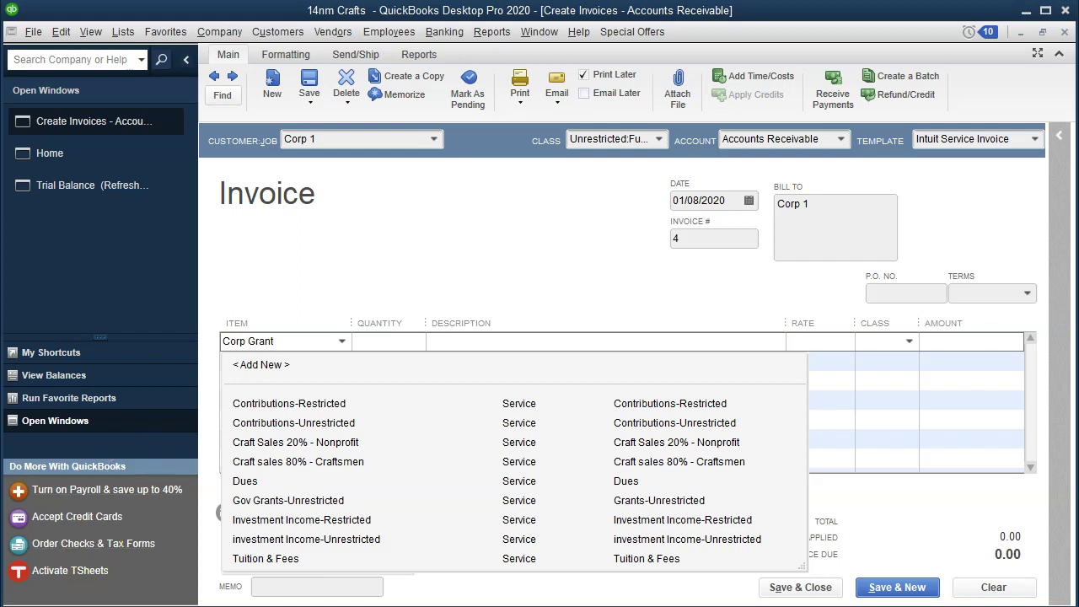
key(Tab)
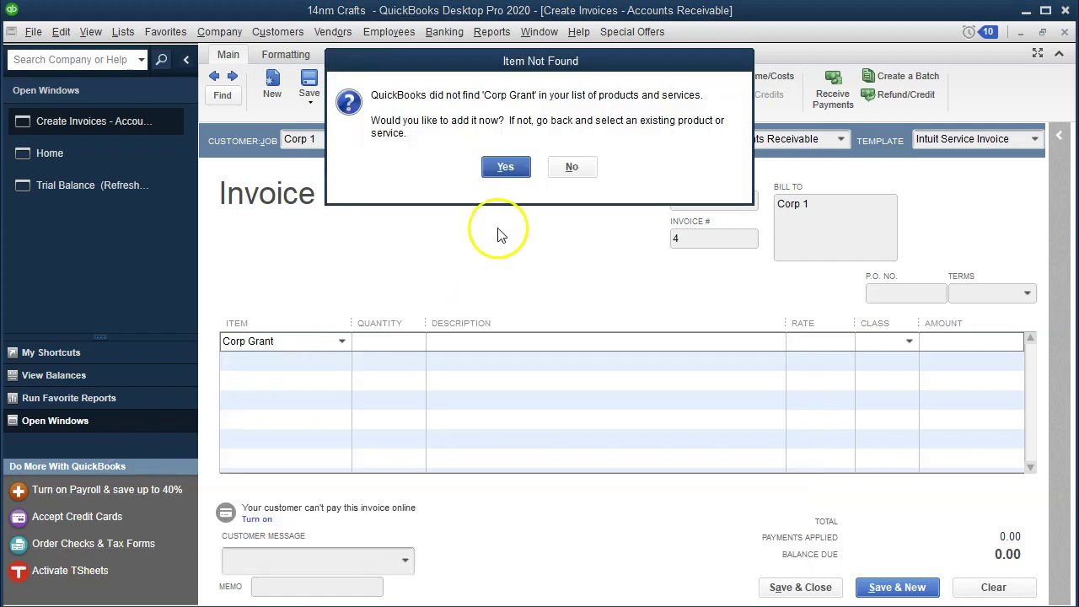
click(512, 168)
Name the new service item "Corp Grant-Unrestricted" and give it the description "Corporate Grant - Unrestricted"
click(168, 65)
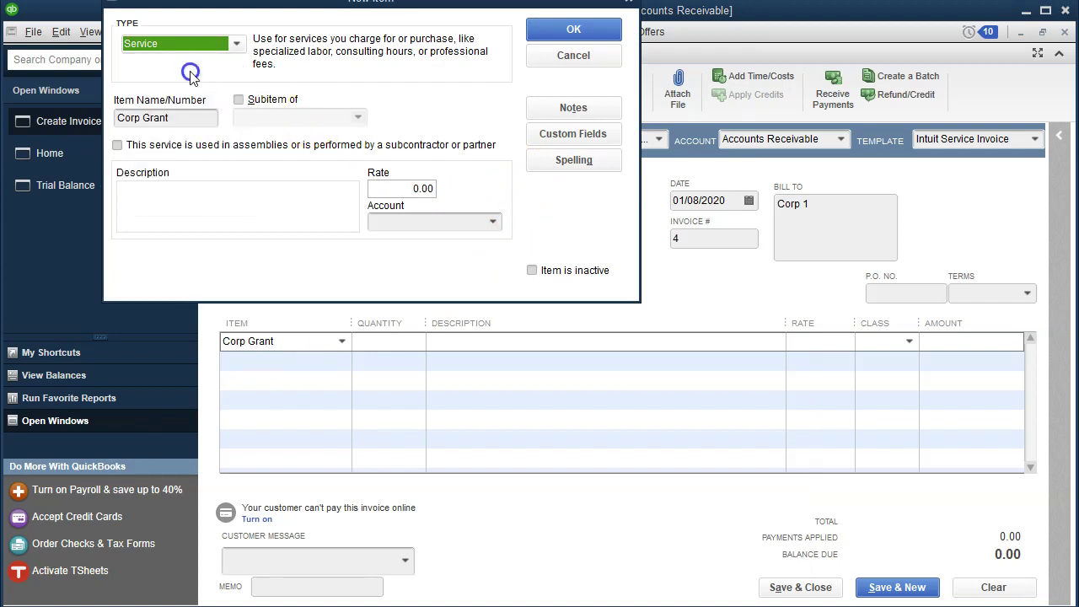
key(Tab)
key(ctrl+c)
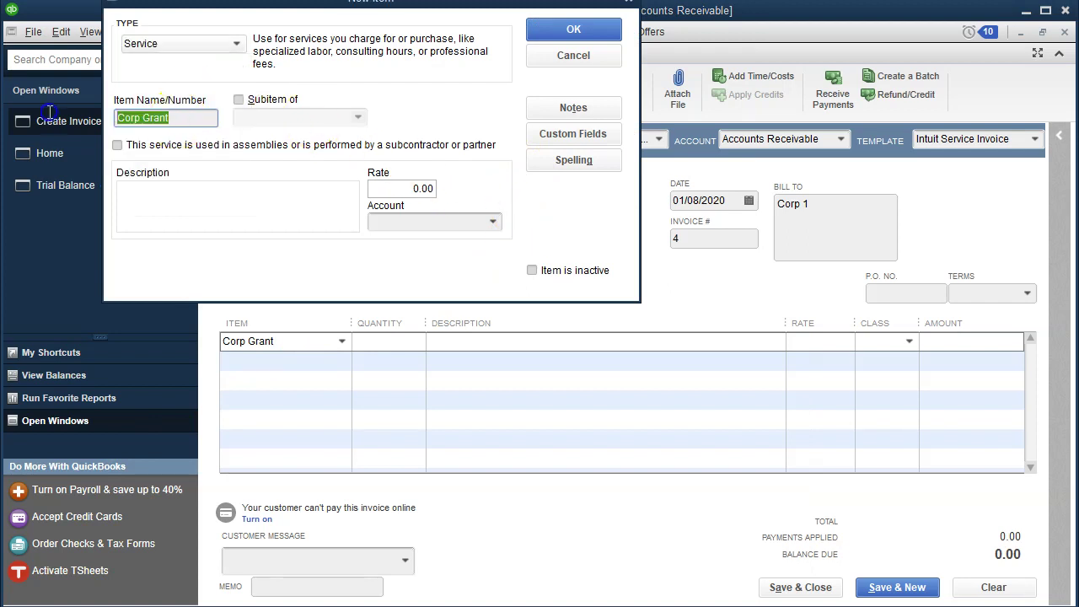
click(136, 221)
key(ctrl+v)
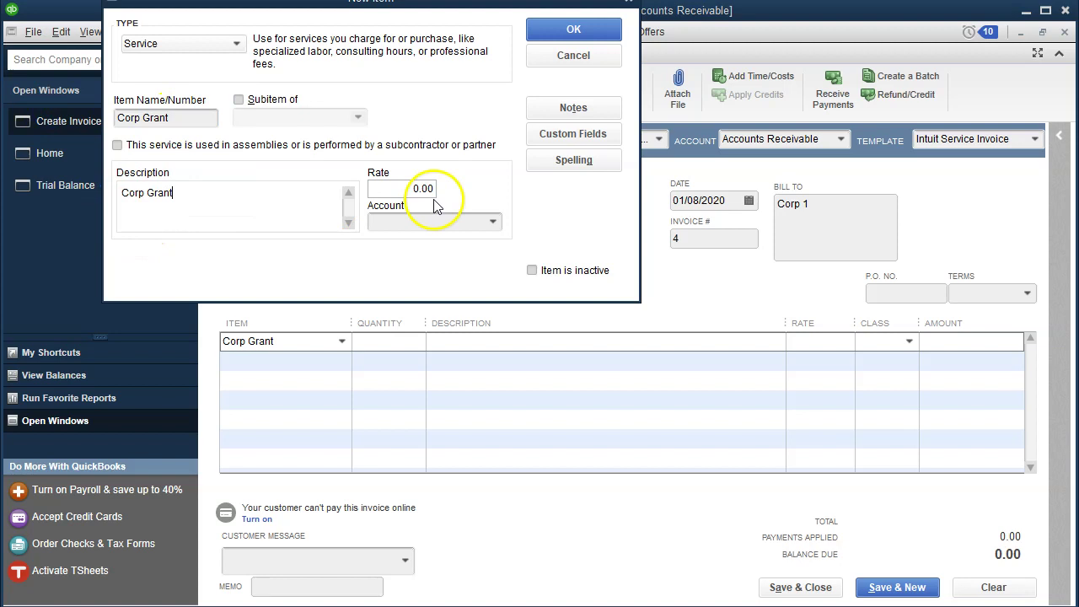
click(466, 221)
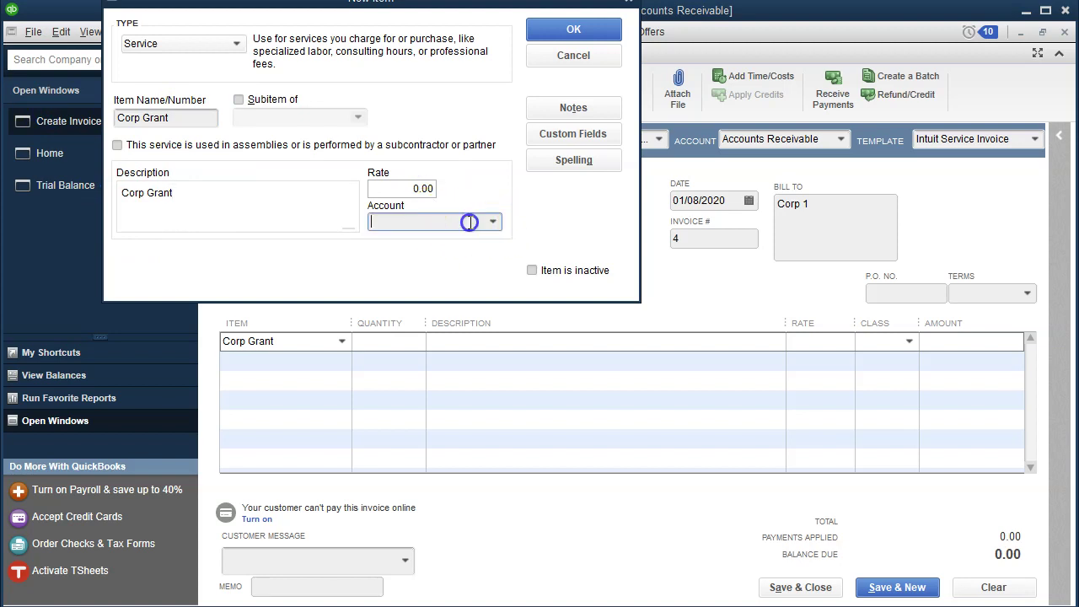
click(141, 191)
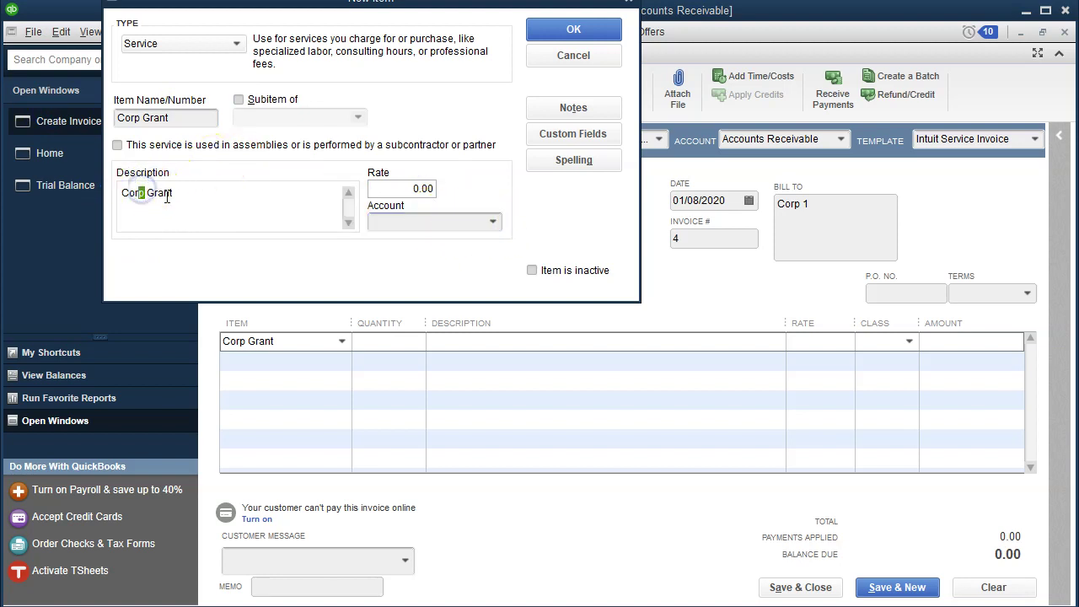
text(orate)
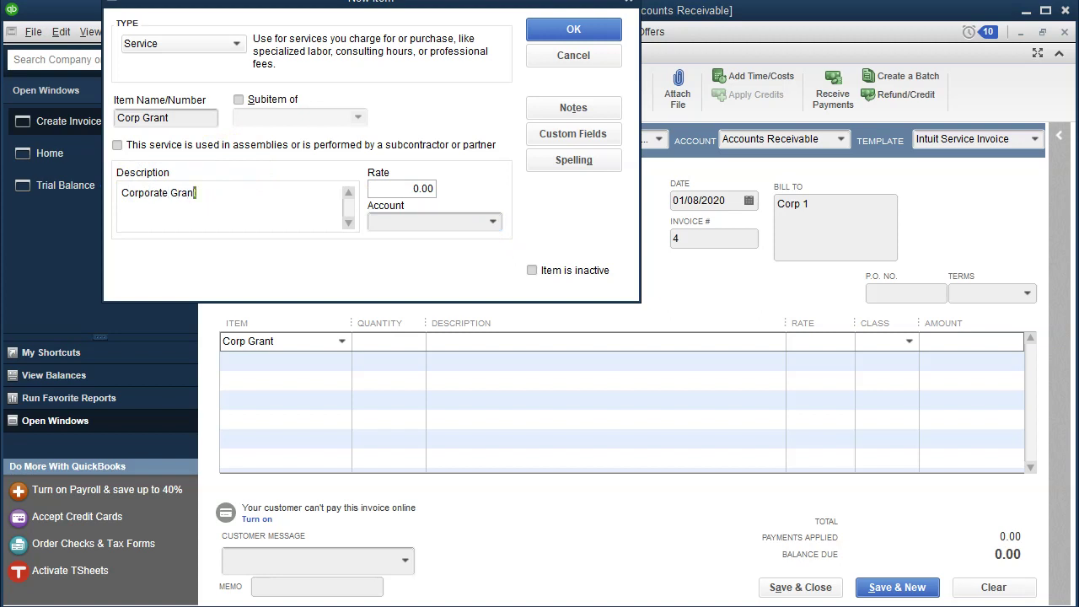
click(182, 118)
text(-Unrestricted)
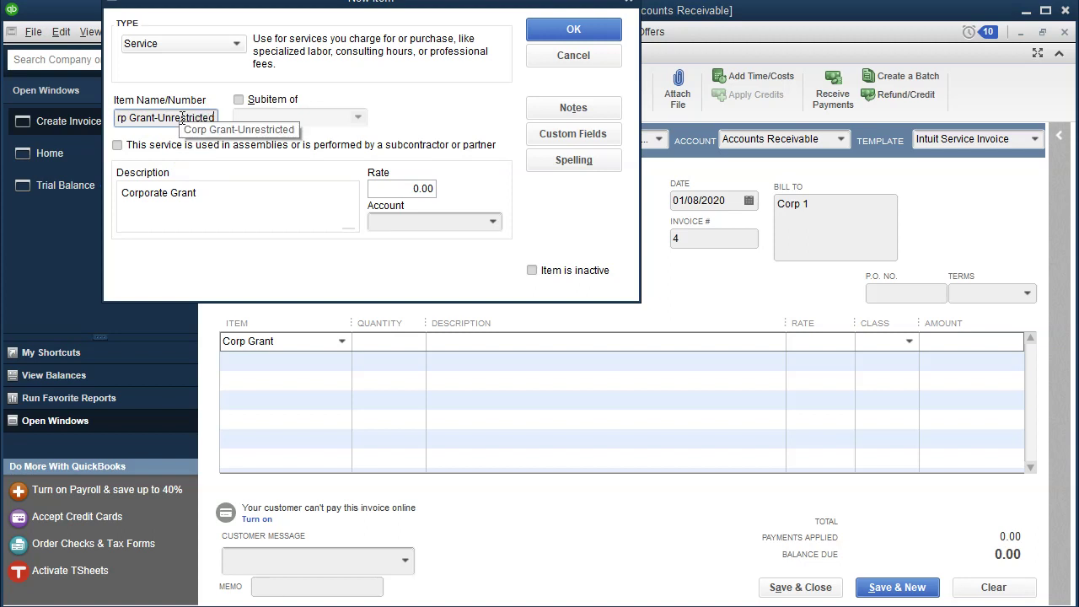
click(228, 194)
text(- Unrestric)
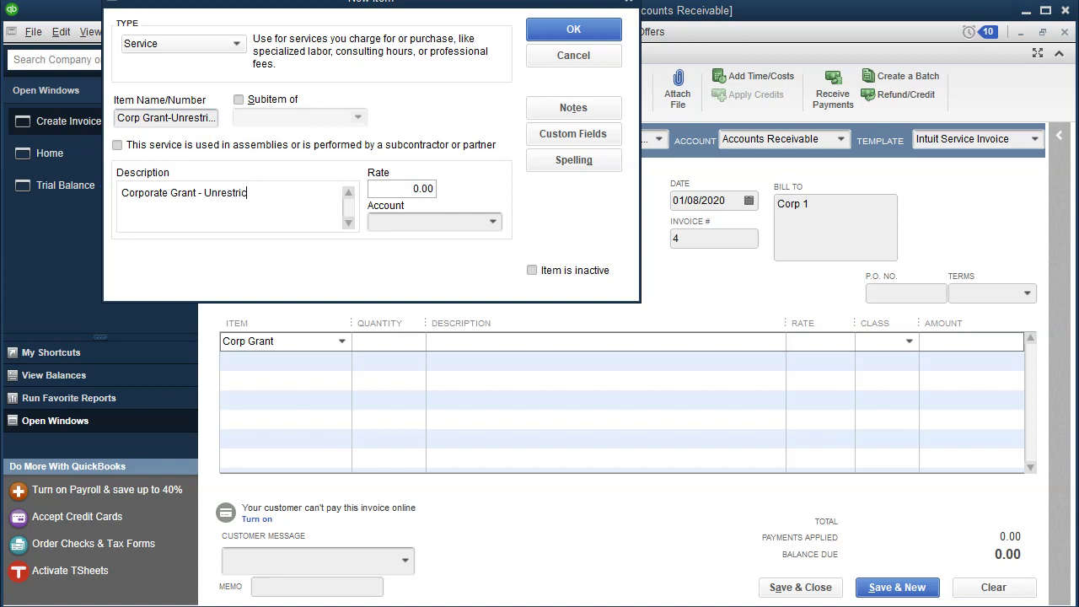
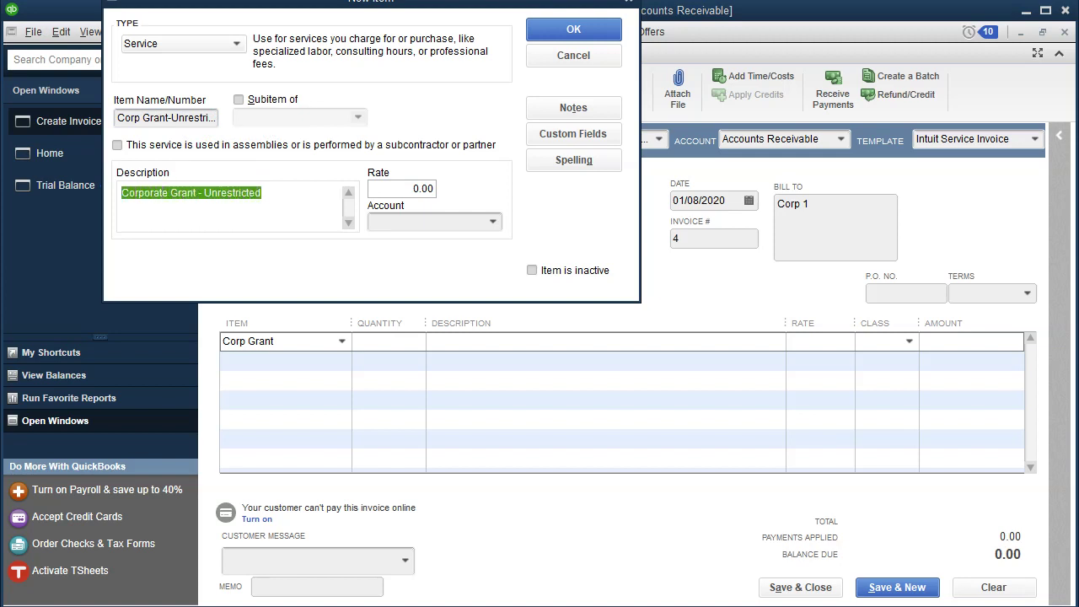
Assign the item to a newly created income account named "Corporate Grant - Unrestricted", and save the item to the invoice line
click(447, 222)
text(Corporate Grant - Unrestricted)
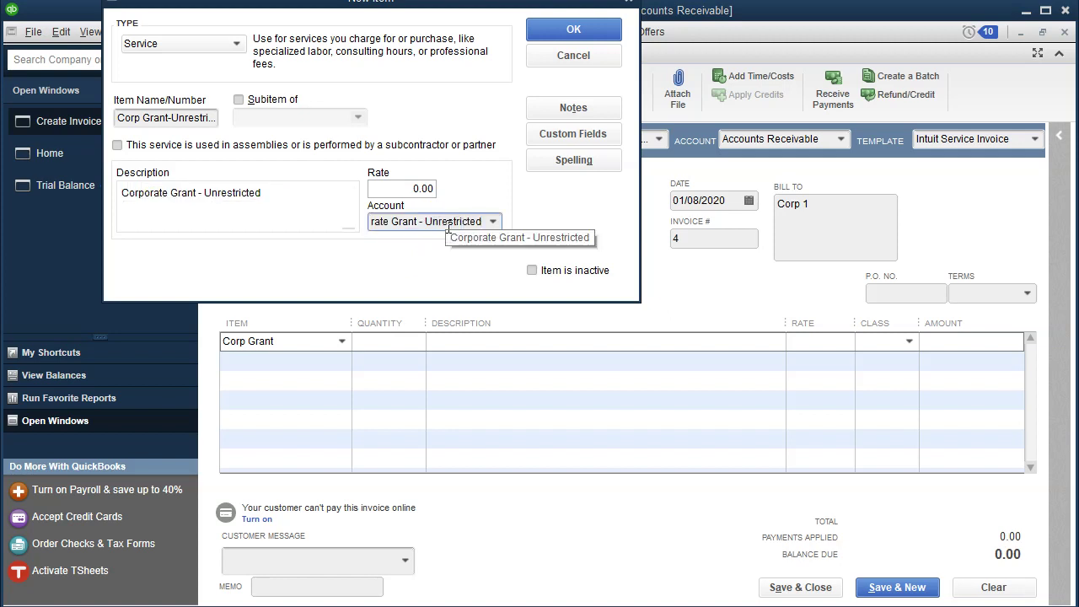
key(Tab)
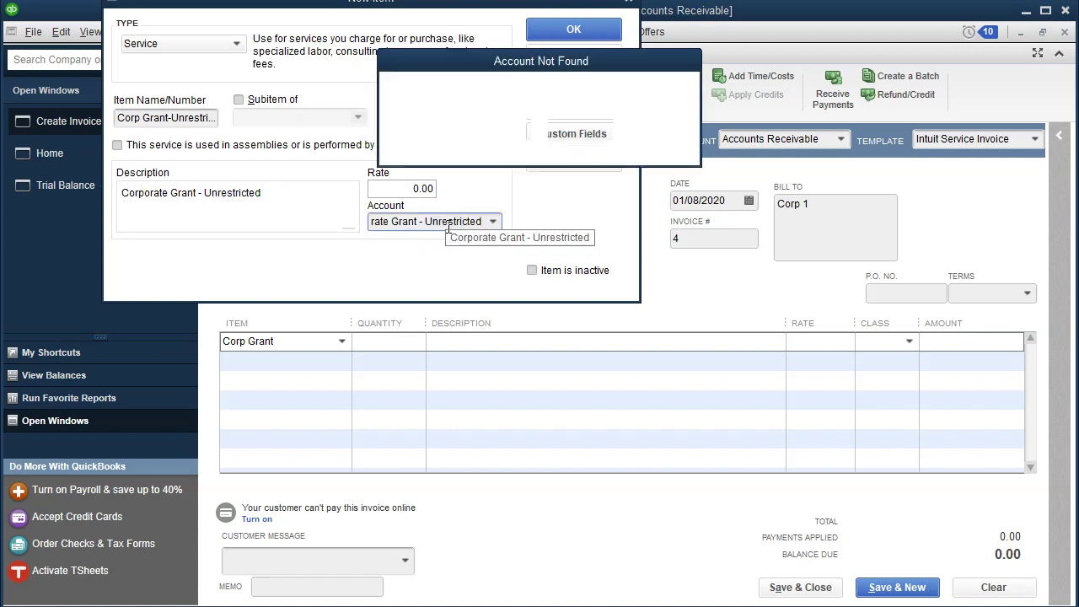
click(489, 131)
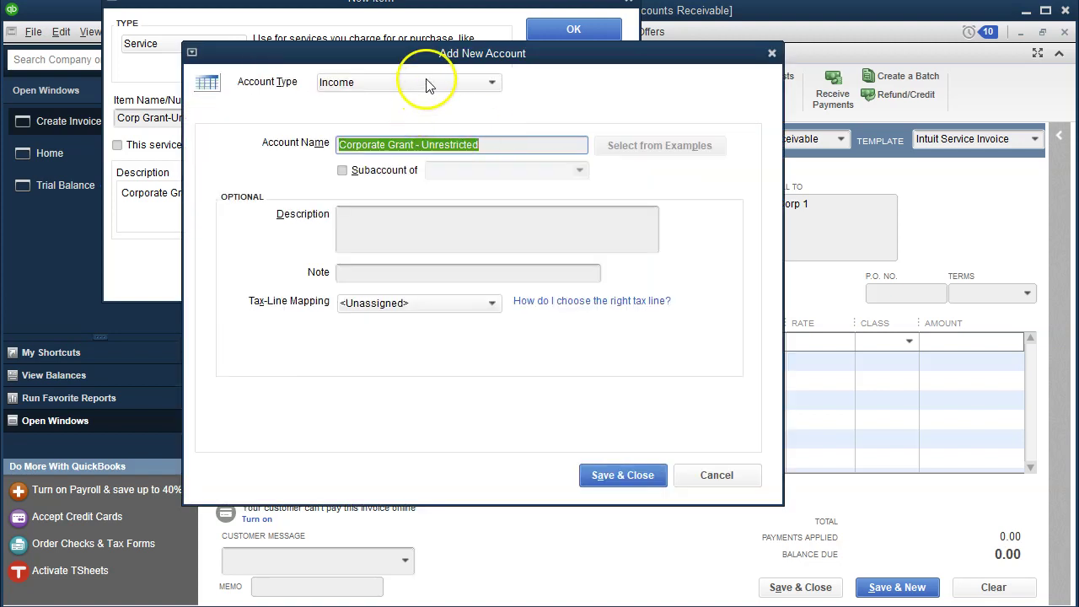
click(611, 480)
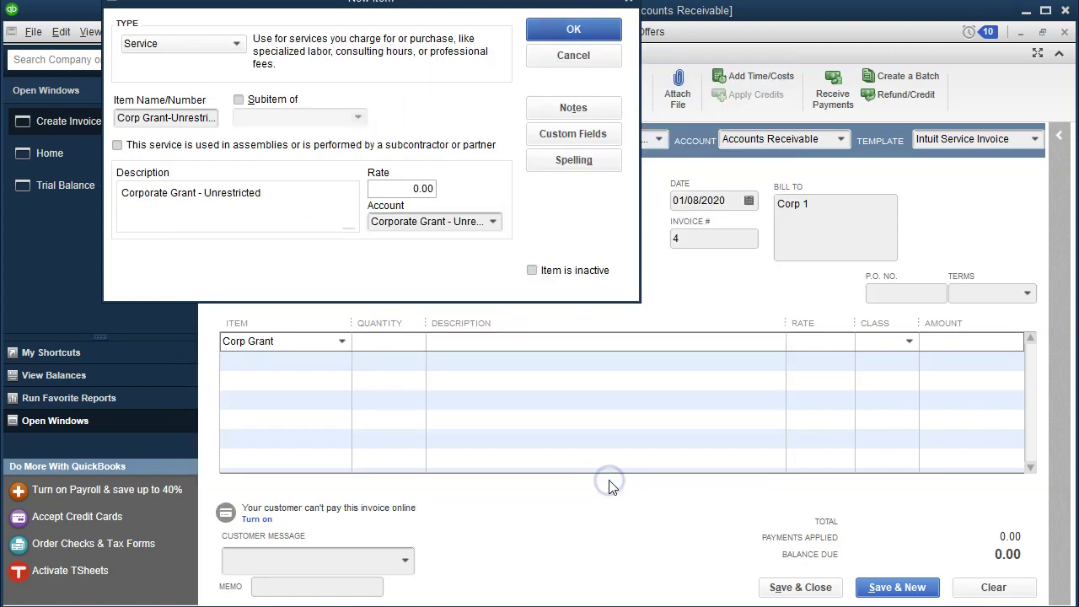
drag(466, 7, 477, 60)
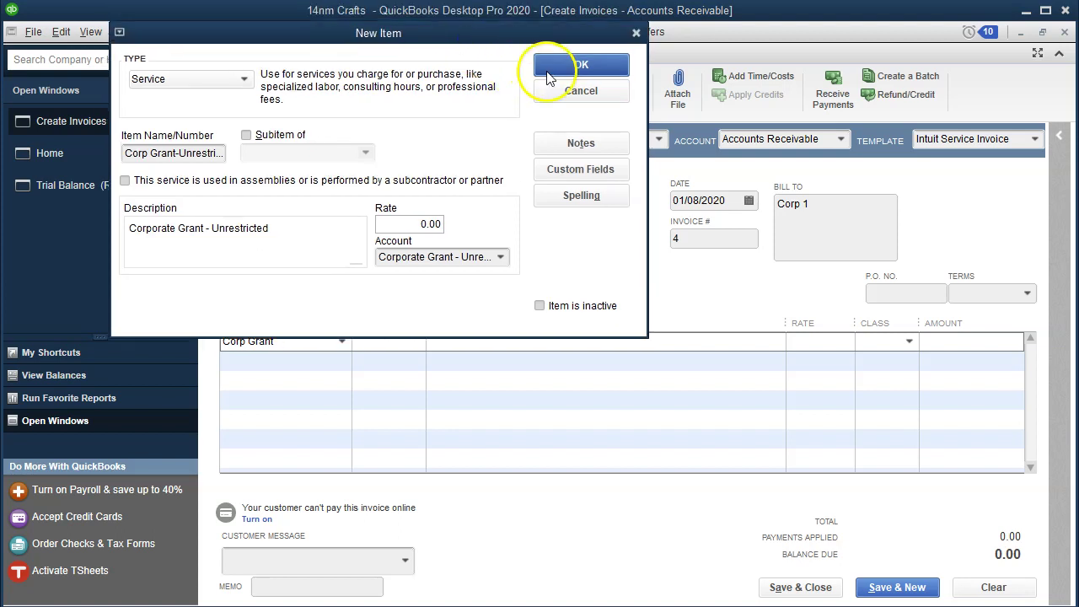
click(582, 64)
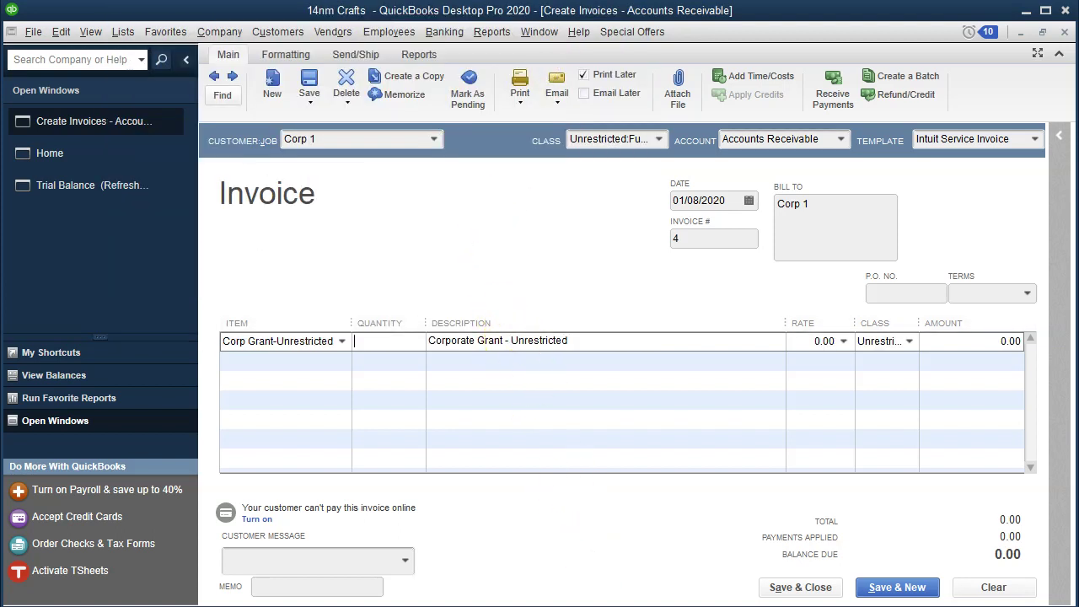
Check transaction 3's contributions amount in Excel, set the QuickBooks invoice line's rate to 3,240, and widen the Class column
key(alt+Tab)
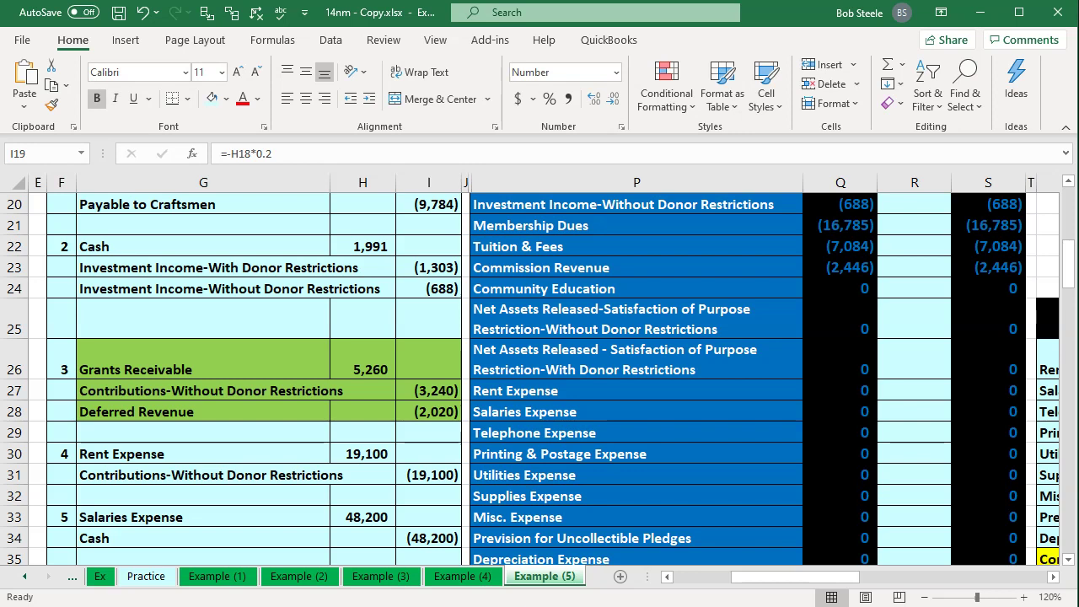
key(F2)
click(440, 409)
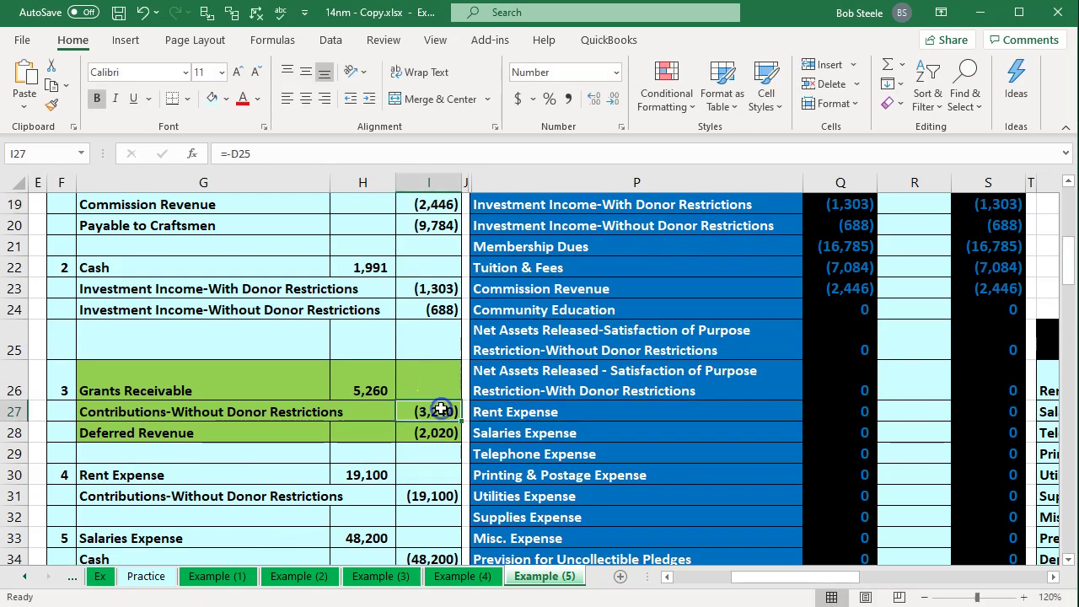
key(alt+Tab)
click(811, 341)
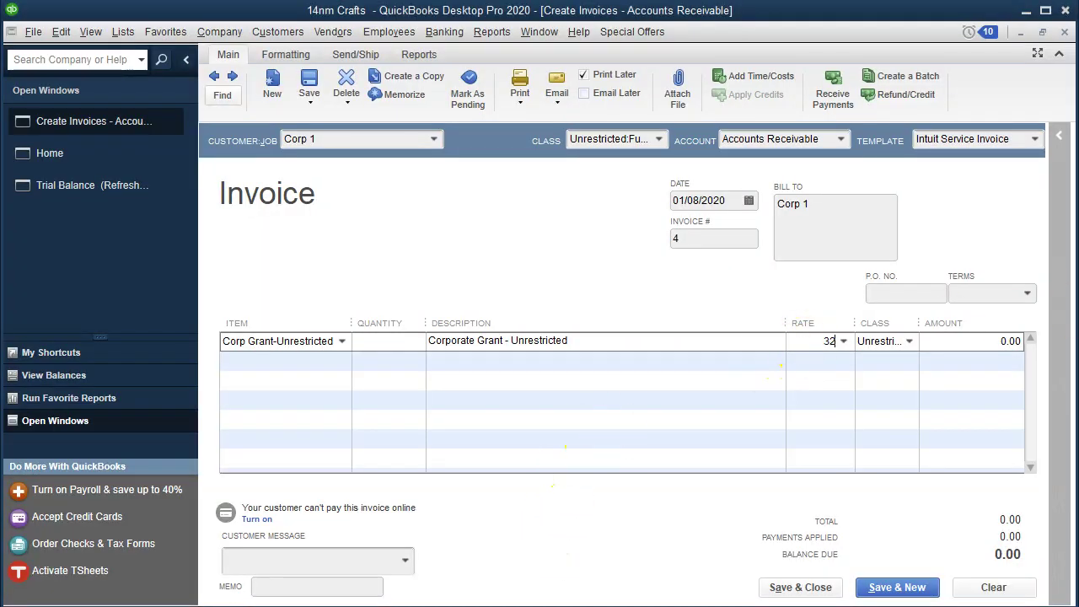
key(Tab)
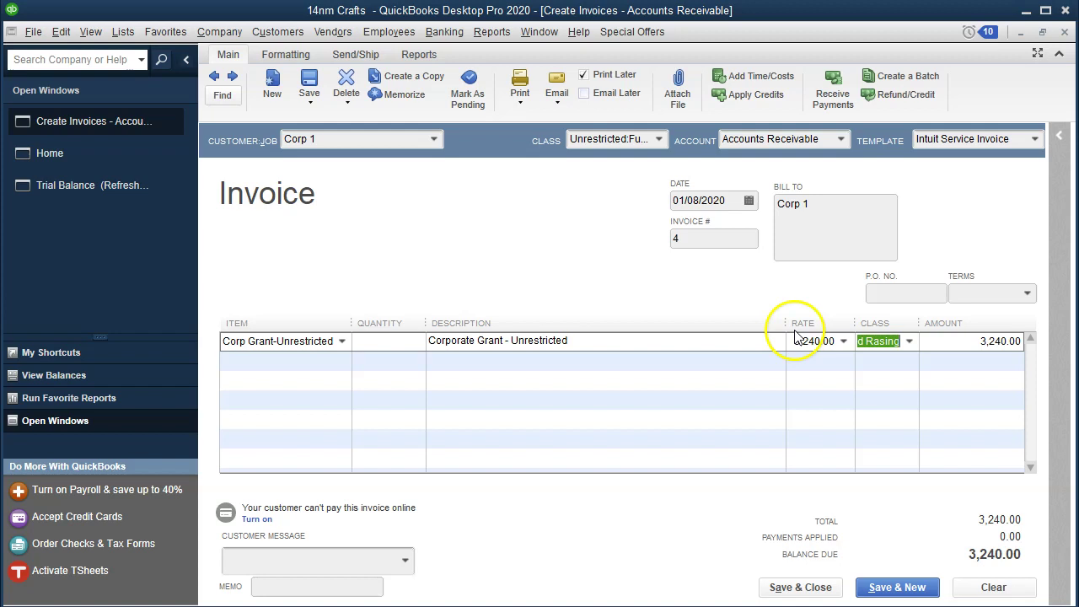
drag(857, 323, 739, 321)
drag(820, 321, 891, 315)
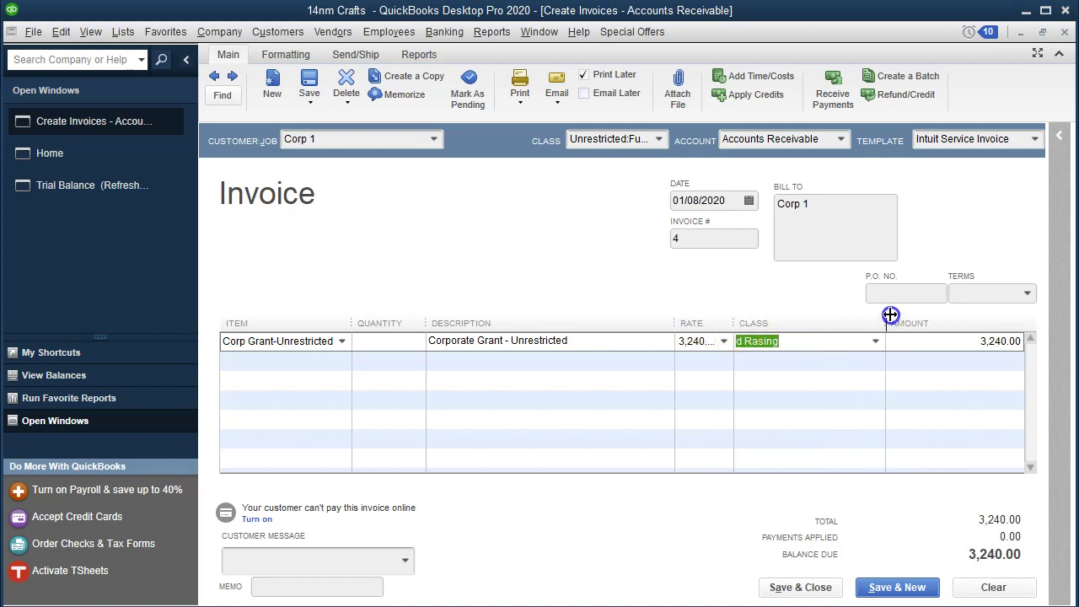
Review the class choices for the invoice's first line, widen the Rate column, and move to the second item line
click(807, 340)
click(877, 342)
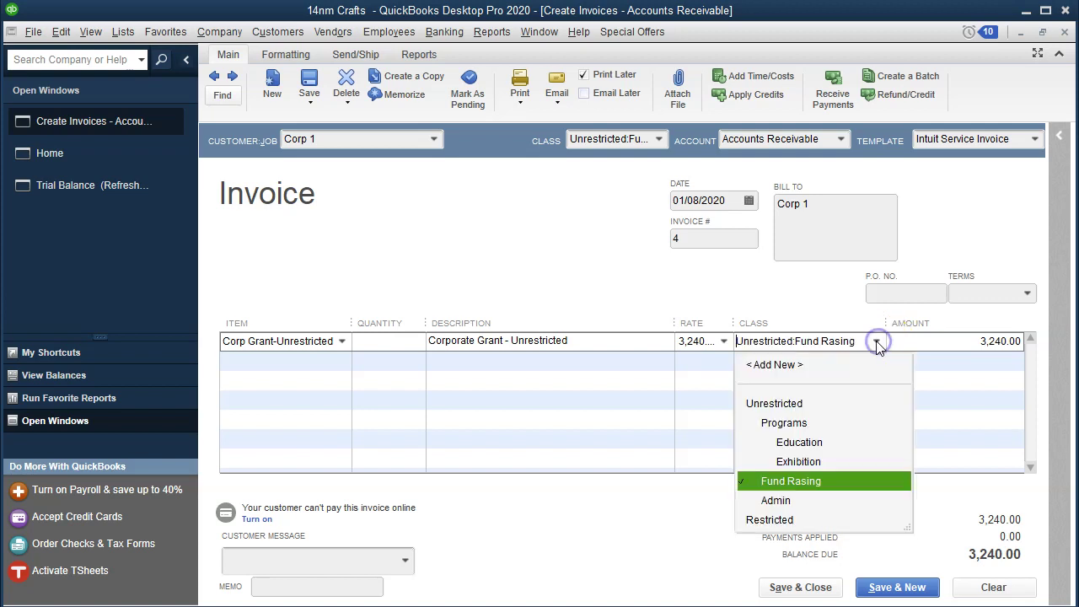
click(695, 366)
drag(734, 323, 753, 323)
click(257, 362)
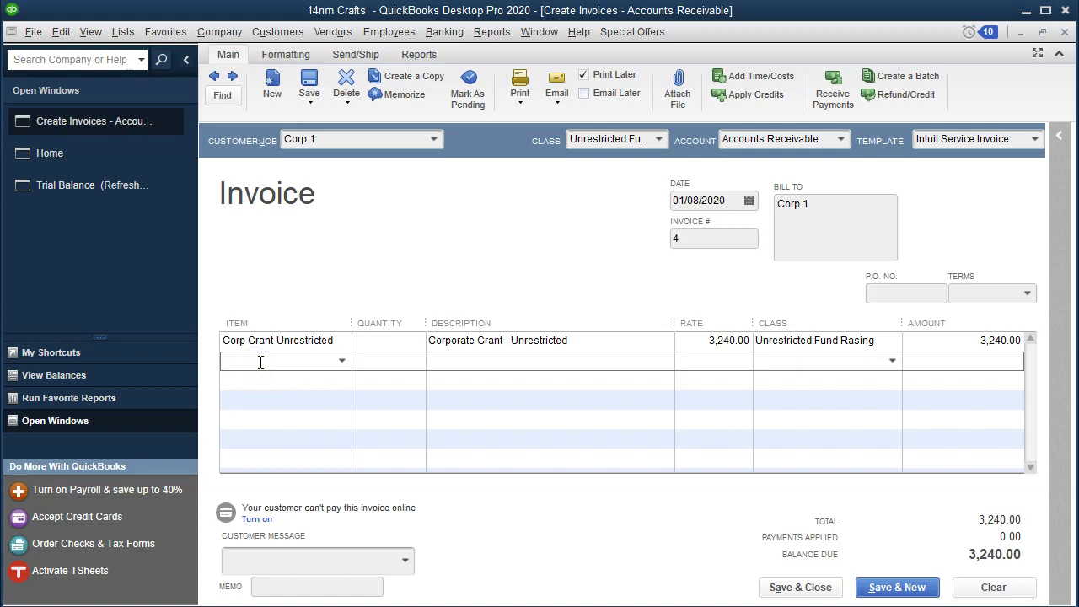
Check transaction 3's deferred revenue amount in the Excel worksheet and return to the QuickBooks invoice
key(alt+Tab)
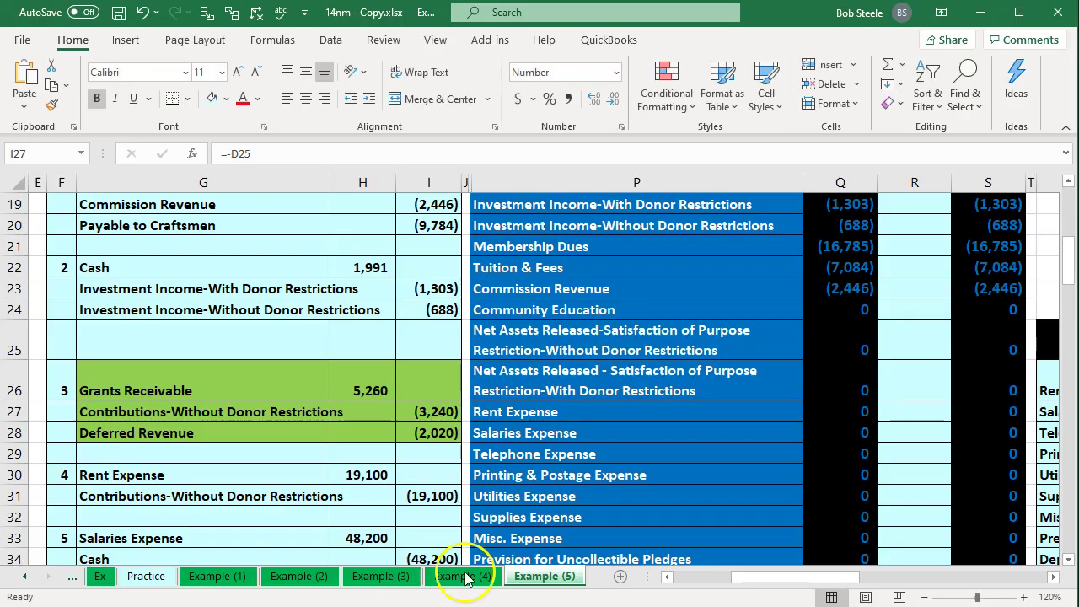
click(350, 495)
click(401, 434)
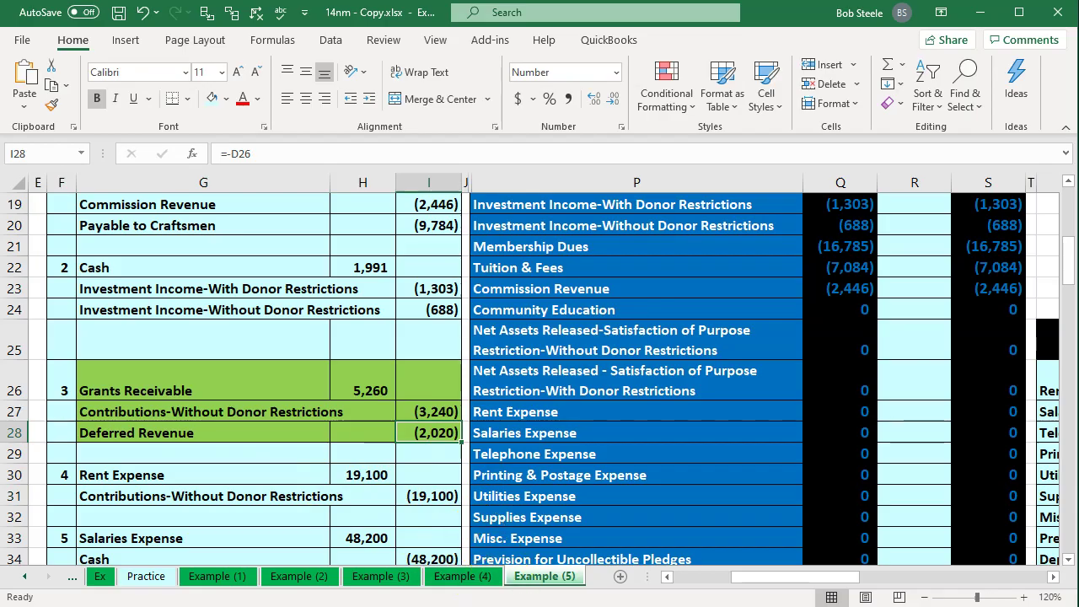
key(alt+Tab)
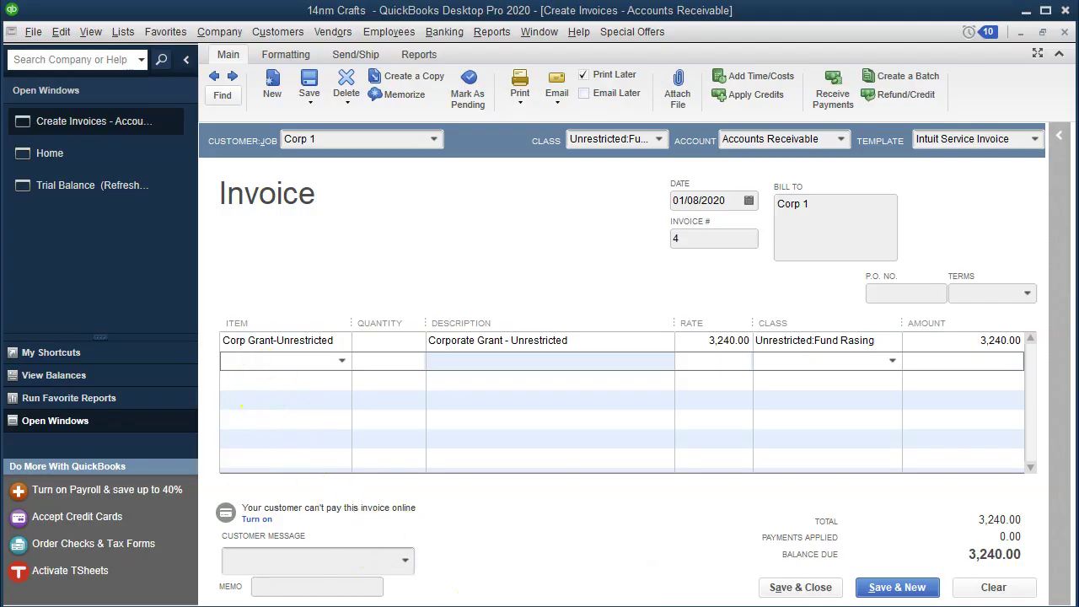
Copy the account name "Deferred Revenue" from the Excel trial balance
key(alt+Tab)
click(617, 420)
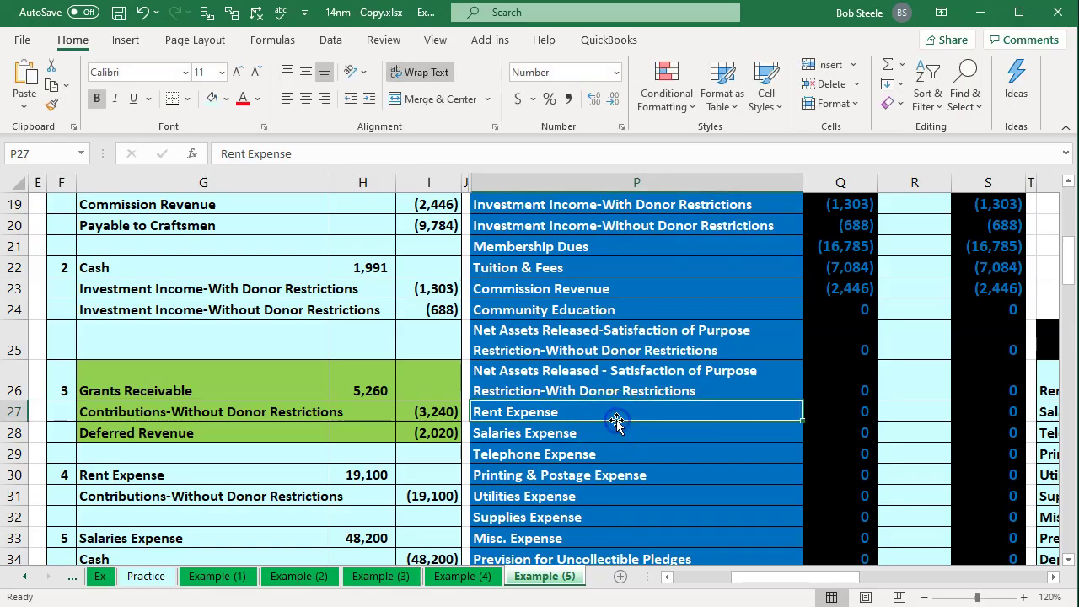
scroll(620, 417, up, 4)
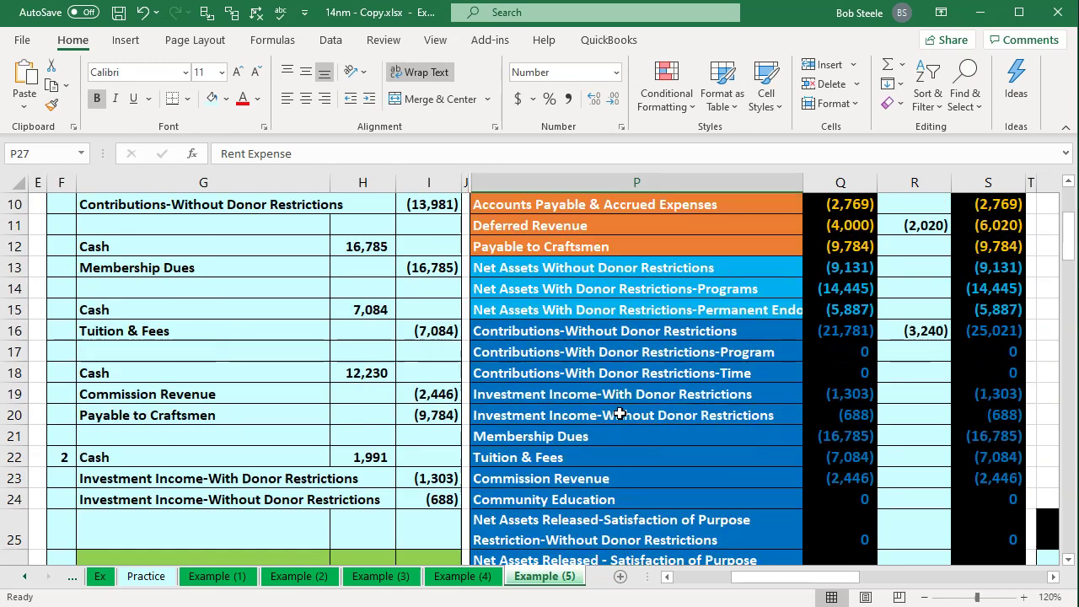
double_click(620, 295)
drag(619, 296, 429, 281)
key(ctrl+c)
Paste "Deferred Revenue" as the item on the QuickBooks invoice's second line and agree to add it as a new item
key(alt+Tab)
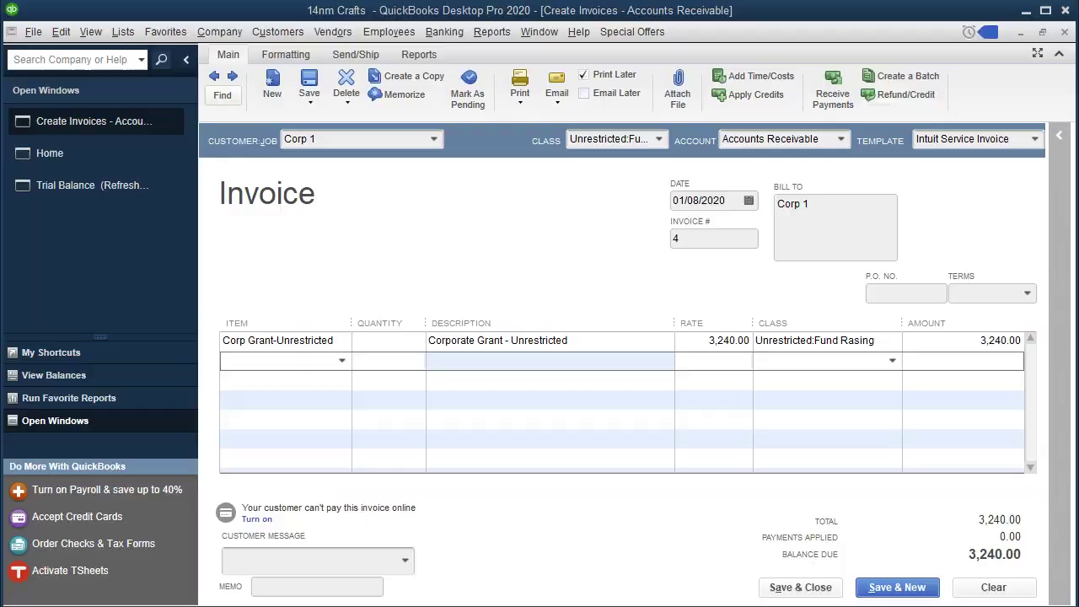
click(268, 361)
key(ctrl+v)
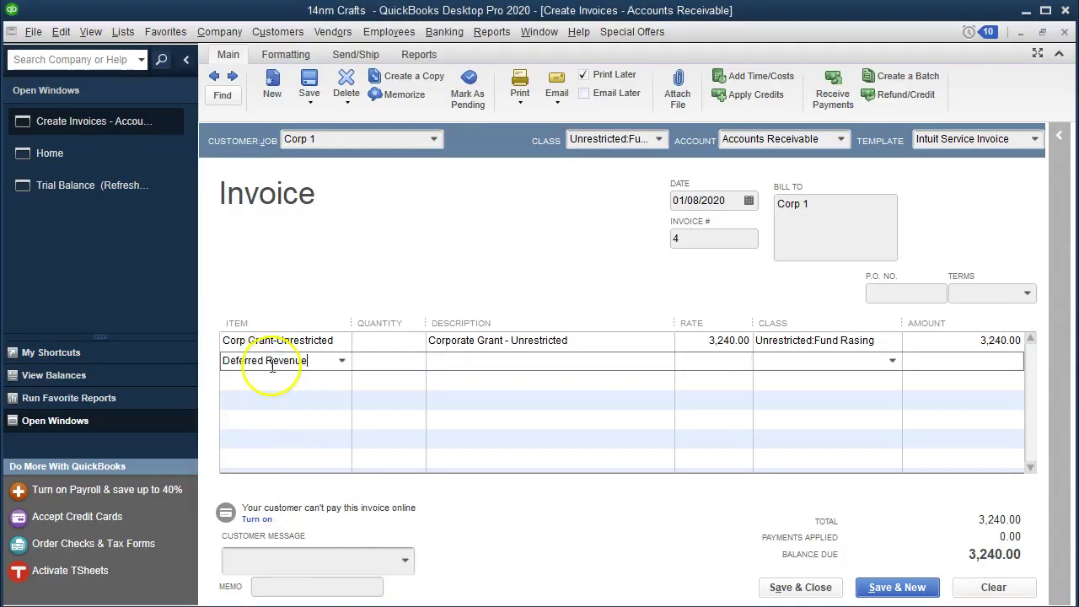
key(Tab)
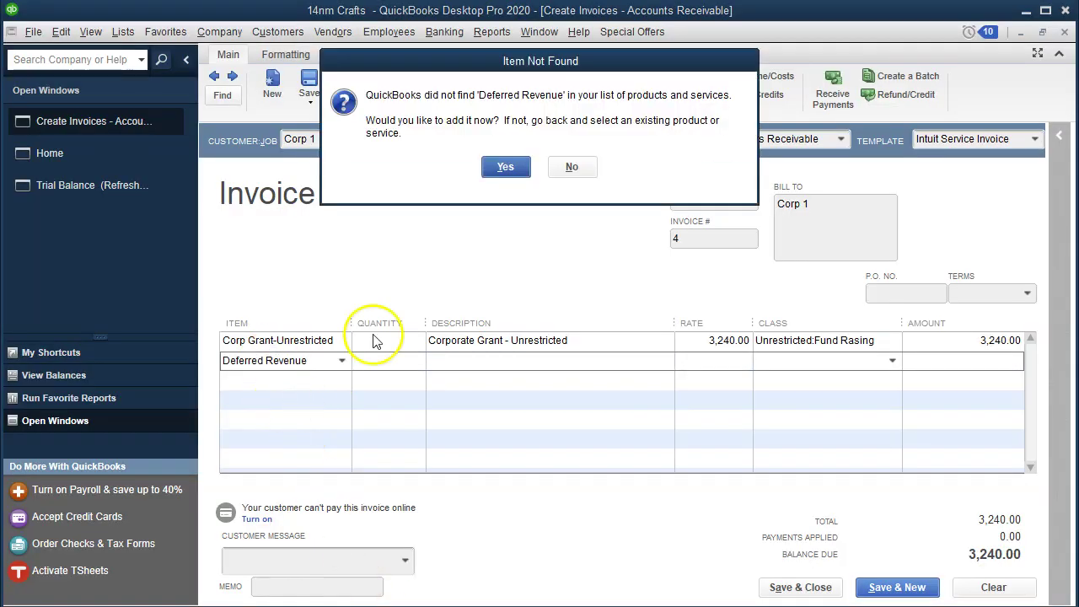
click(504, 169)
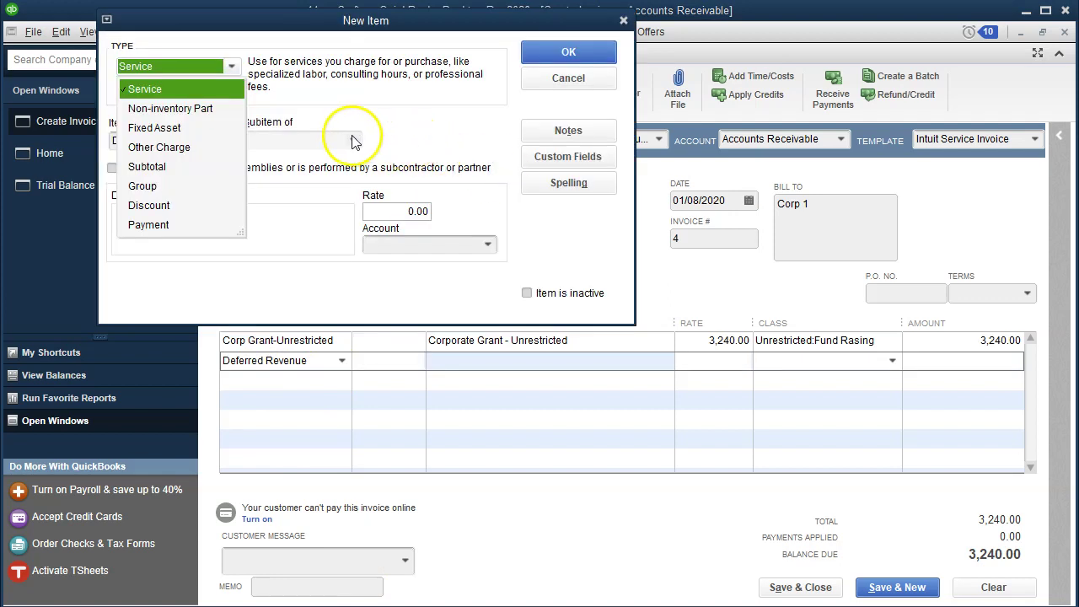
Keep the new item as a service and give it the description "Deferred Revenue"
key(Tab)
key(Tab)
key(Tab)
key(Tab)
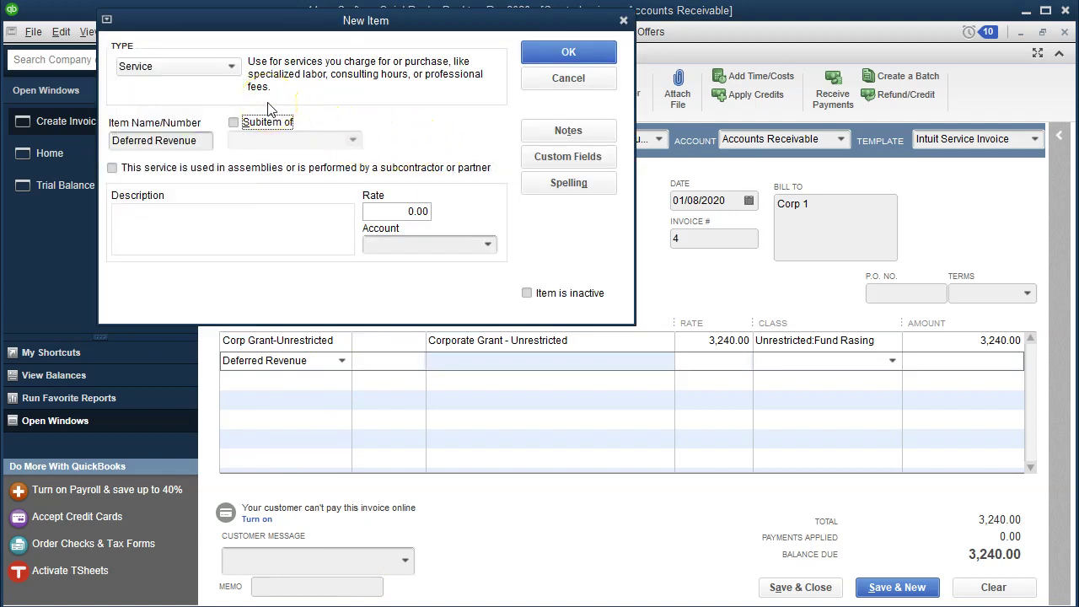
text(Deferred Revenue)
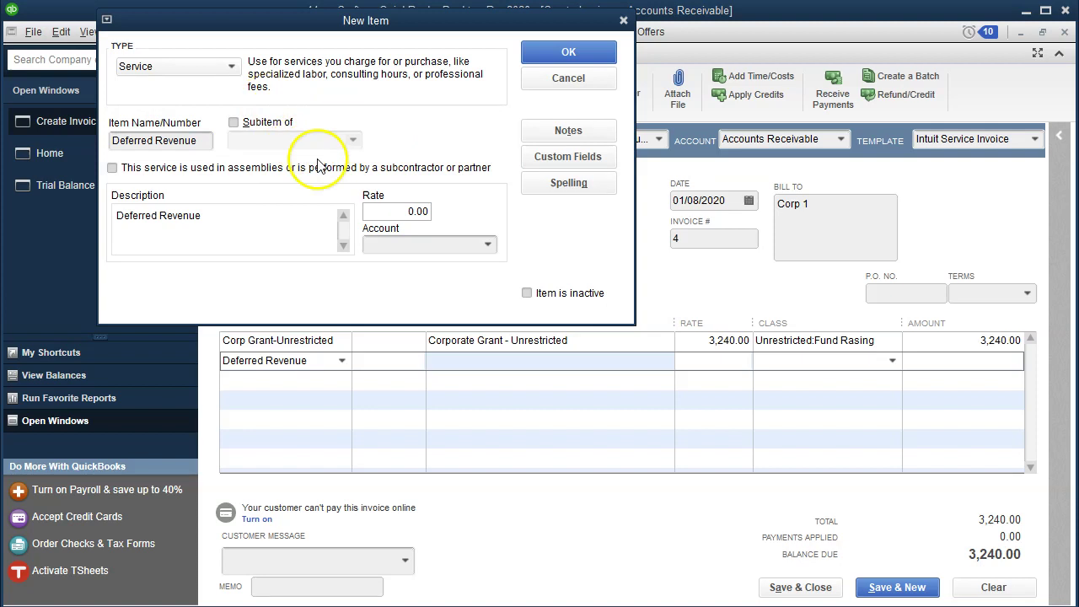
Assign the item to the Deferred Revenue other current liability account and save the item to the invoice line
click(489, 246)
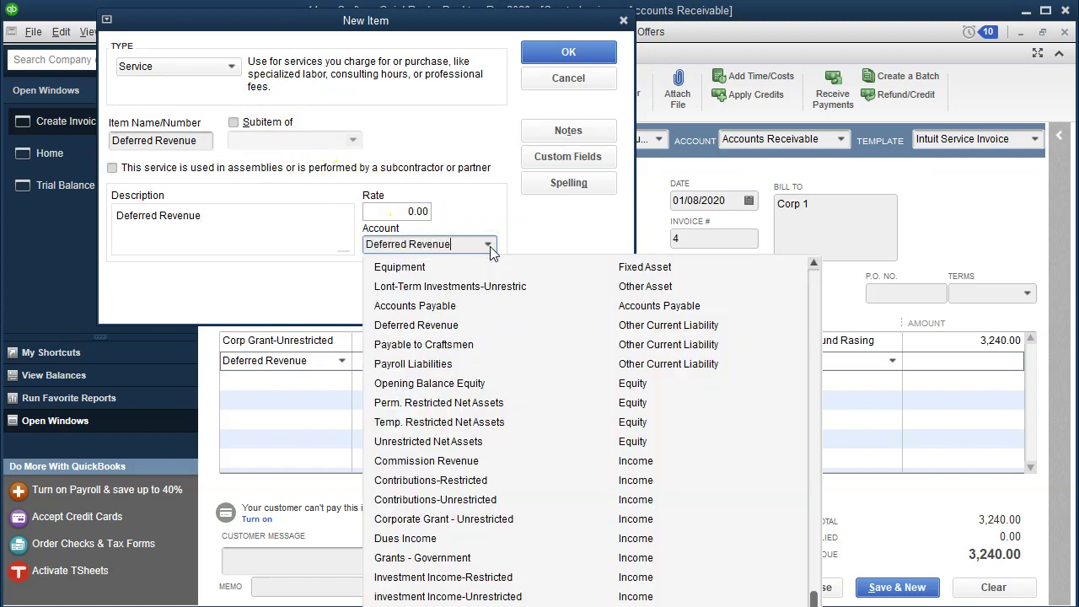
click(534, 224)
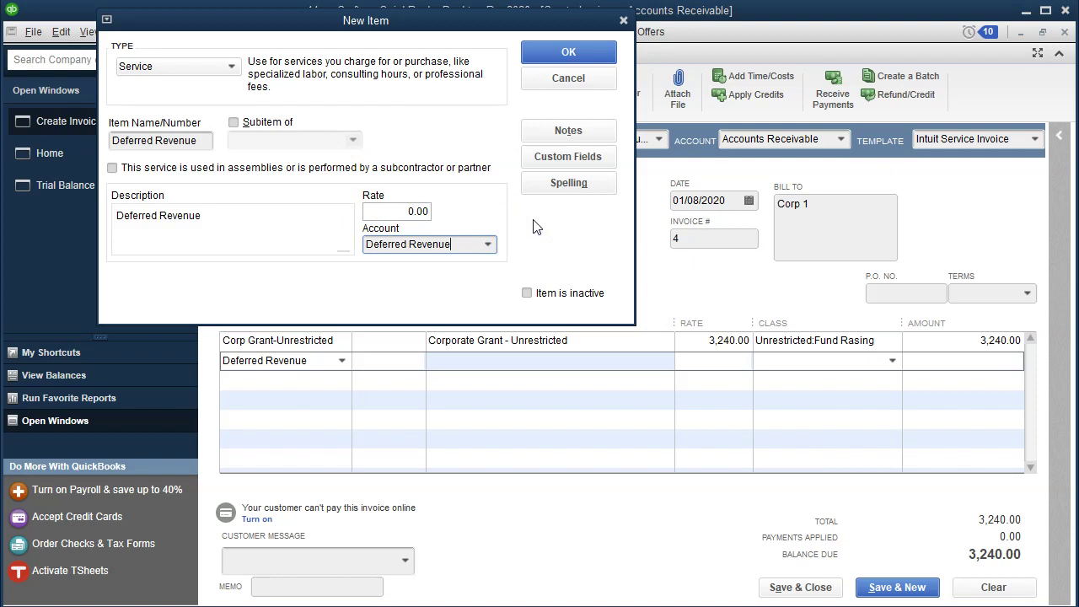
click(509, 242)
click(468, 282)
click(487, 245)
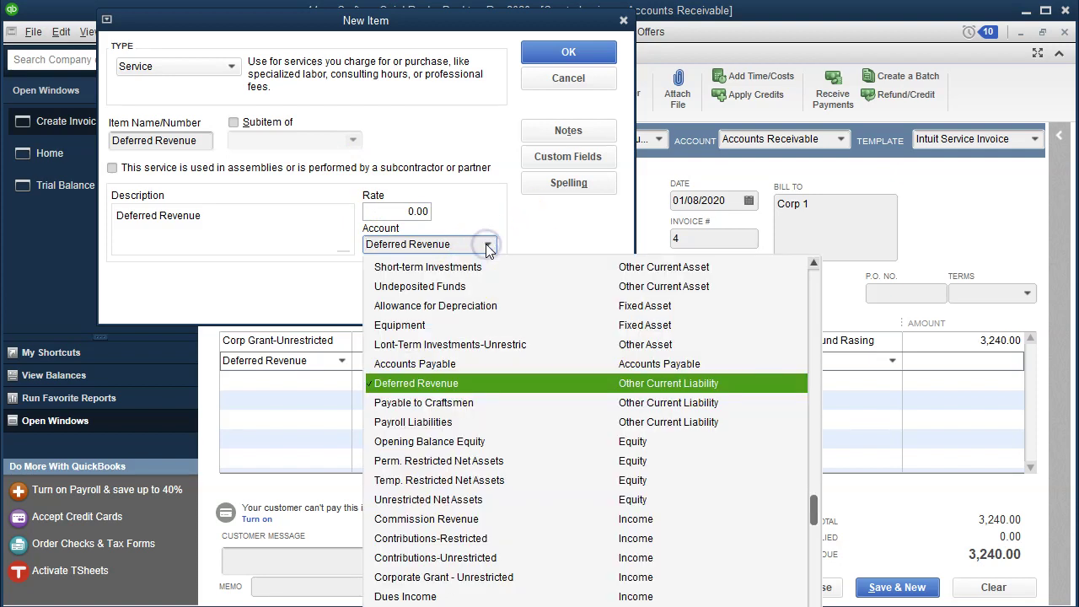
click(447, 385)
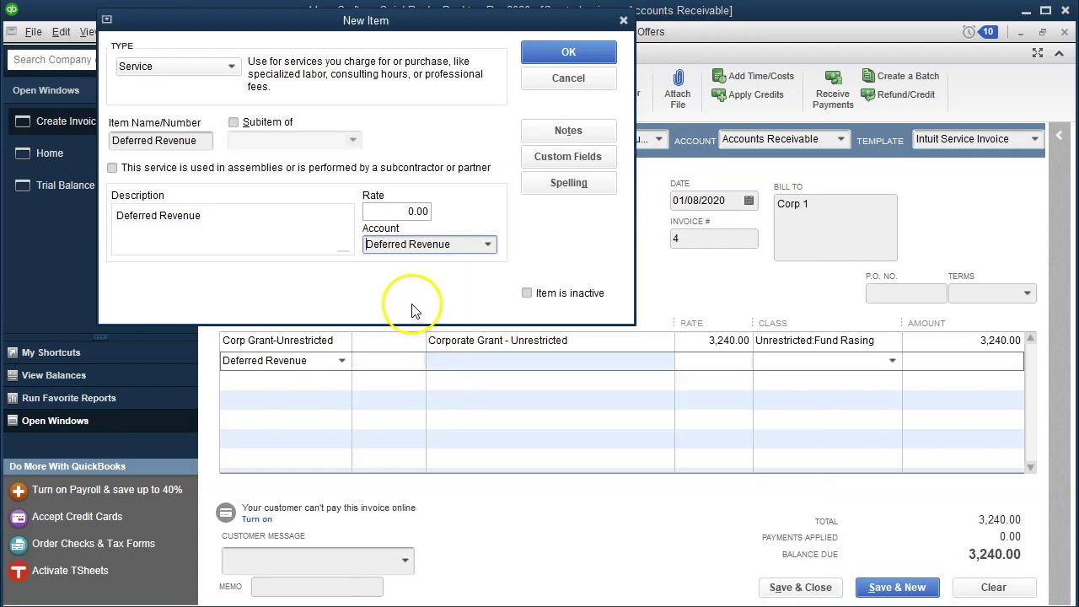
click(487, 244)
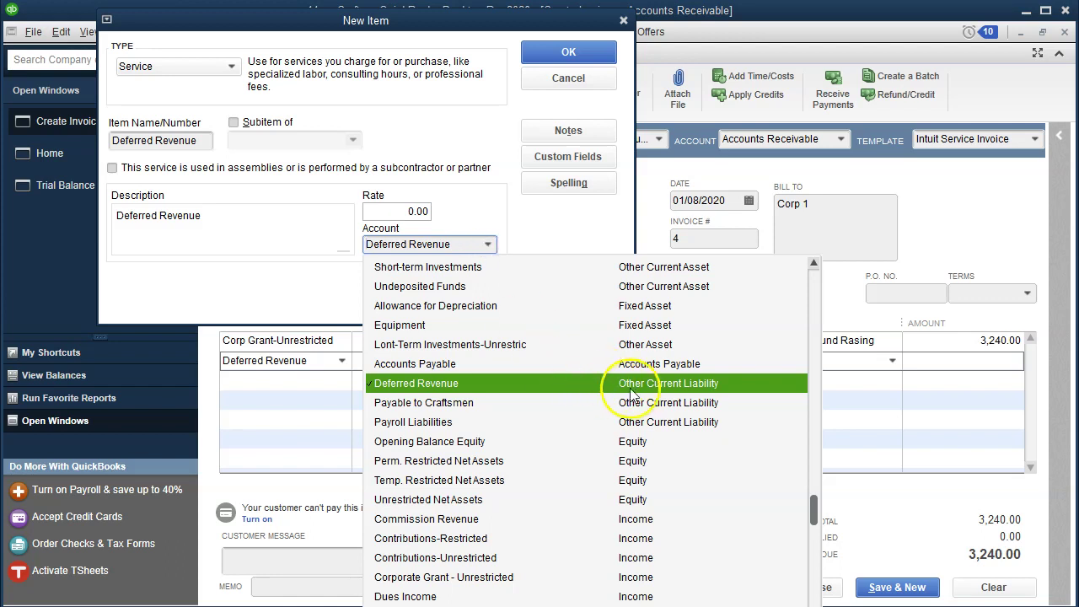
click(535, 239)
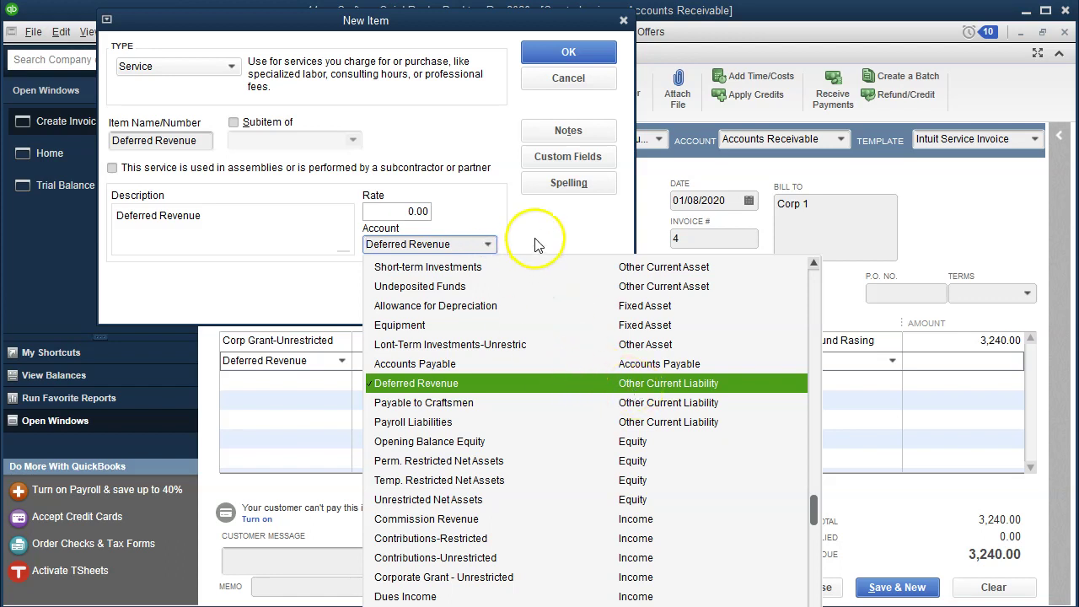
click(553, 62)
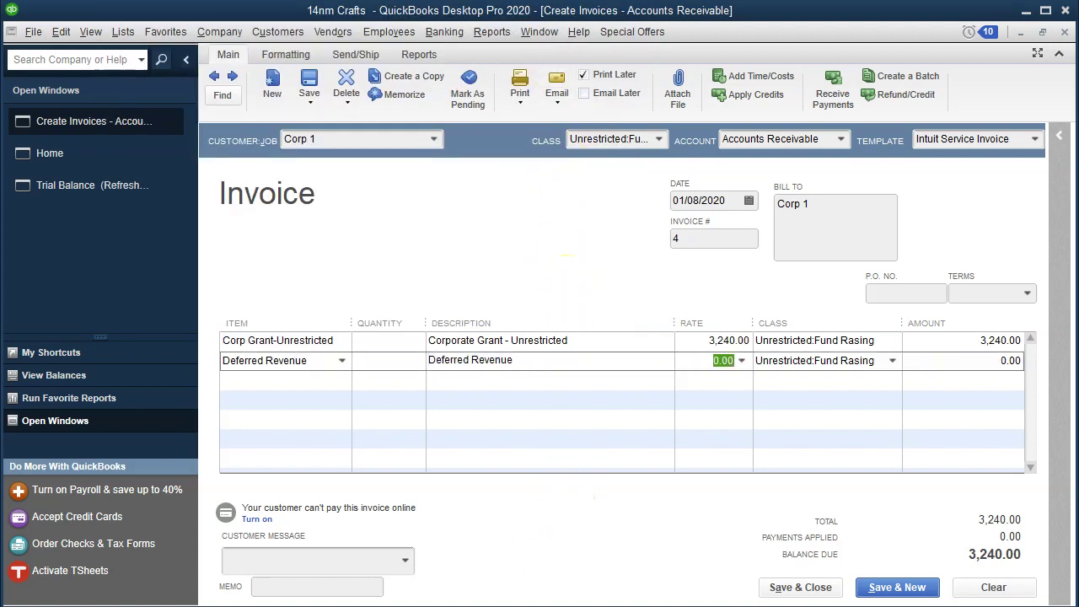
Recheck transaction 3's deferred revenue in Excel and set the rate of the QuickBooks invoice's Deferred Revenue line to 2,020
key(alt+Tab)
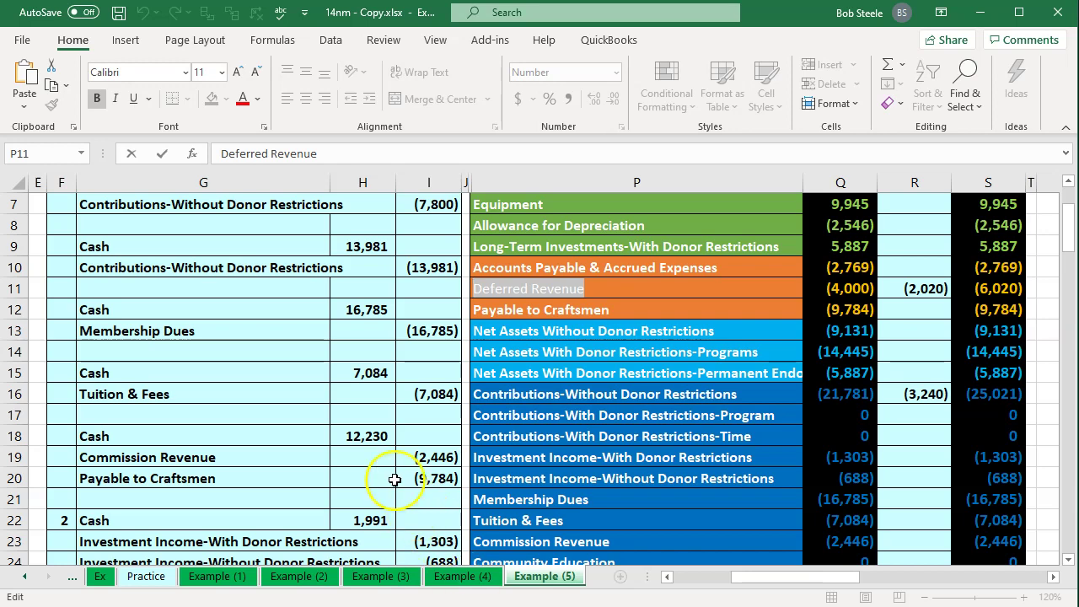
click(393, 479)
scroll(394, 480, down, 3)
click(409, 484)
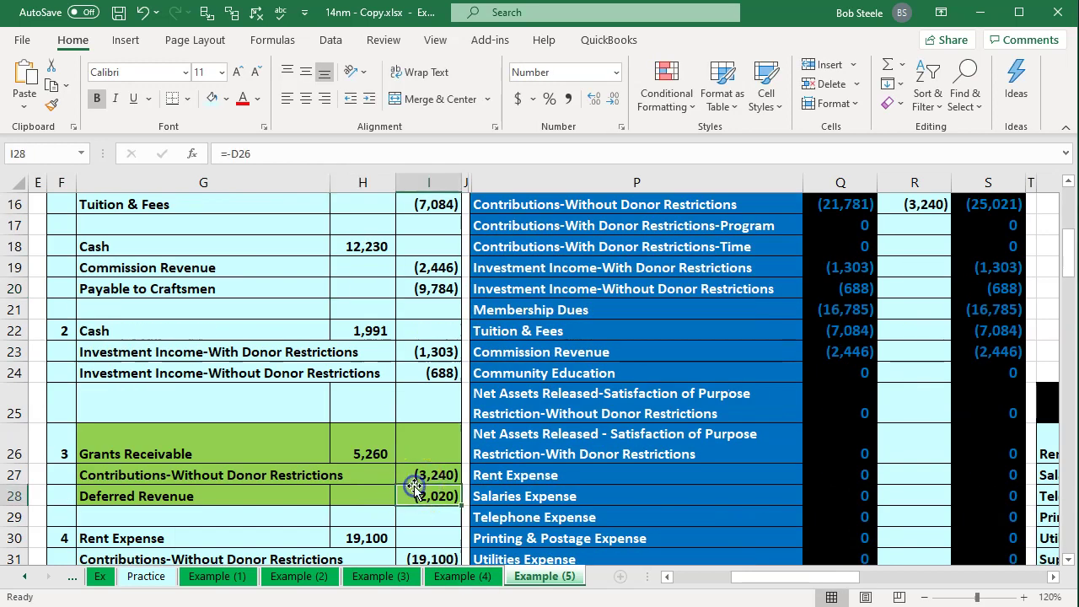
key(alt+Tab)
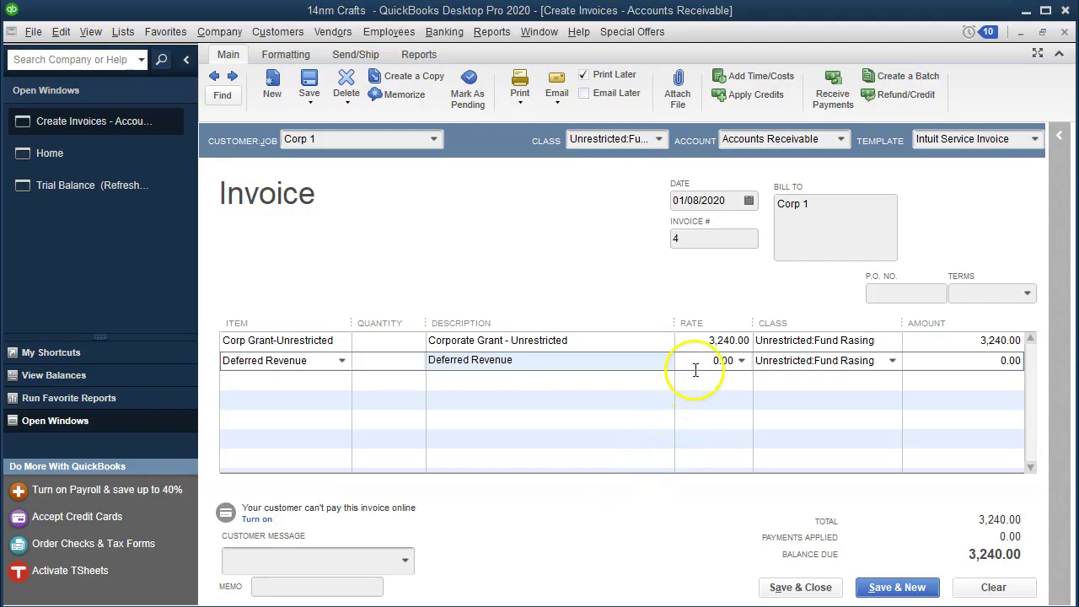
click(814, 354)
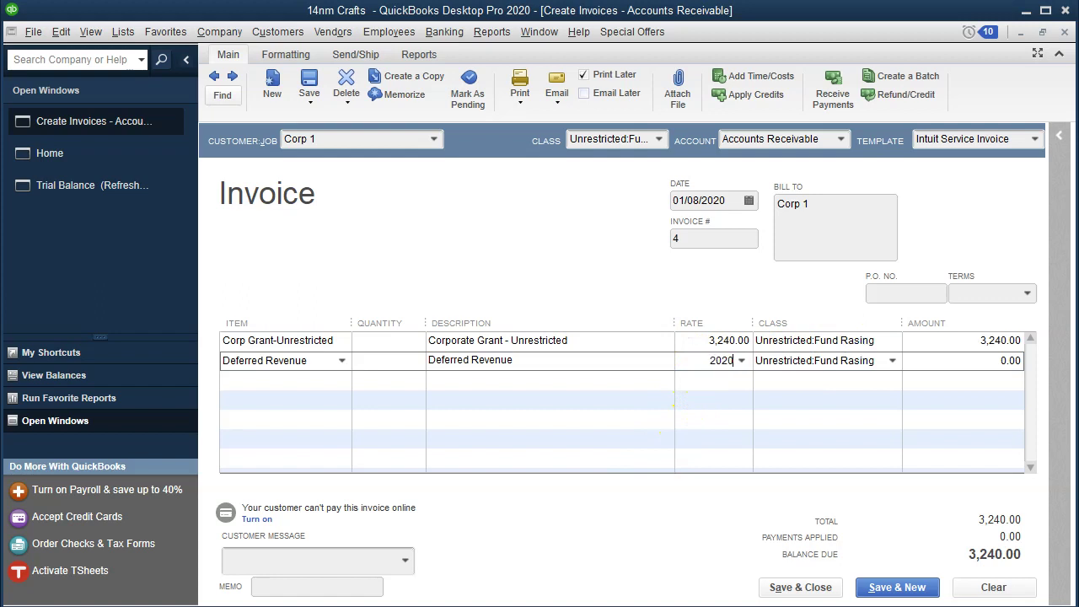
text(2020)
key(Tab)
key(Tab)
key(Tab)
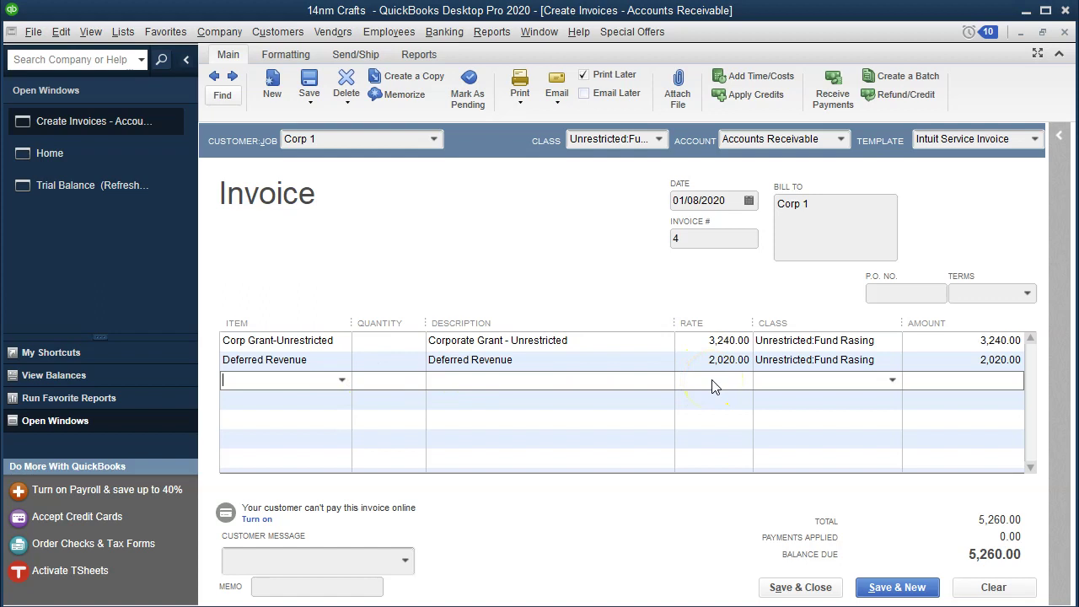
Save and close the Corp 1 invoice, and bring up the refreshed trial balance
click(763, 584)
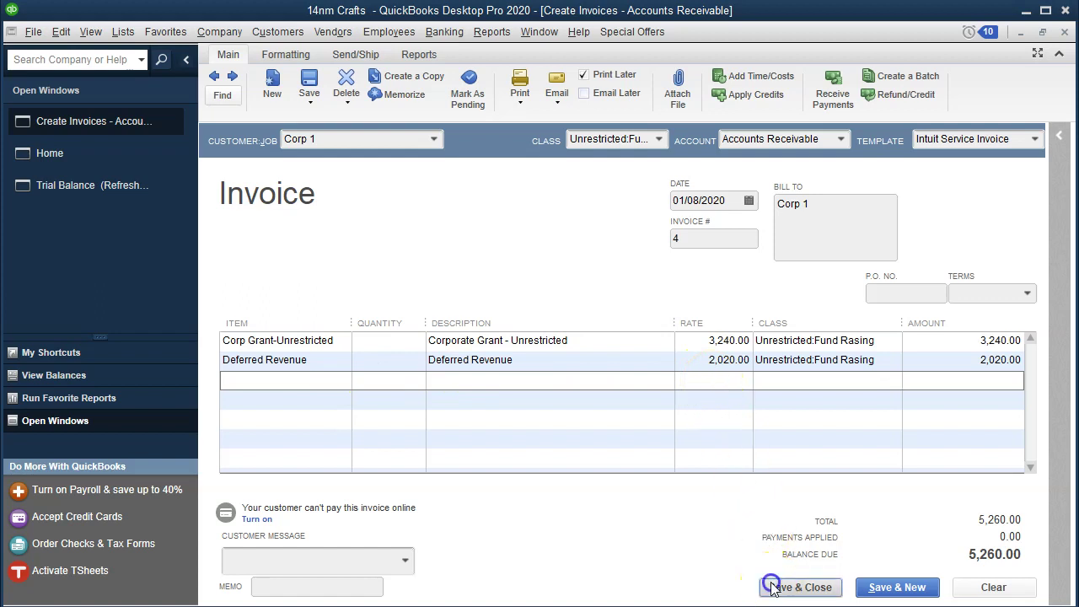
click(509, 182)
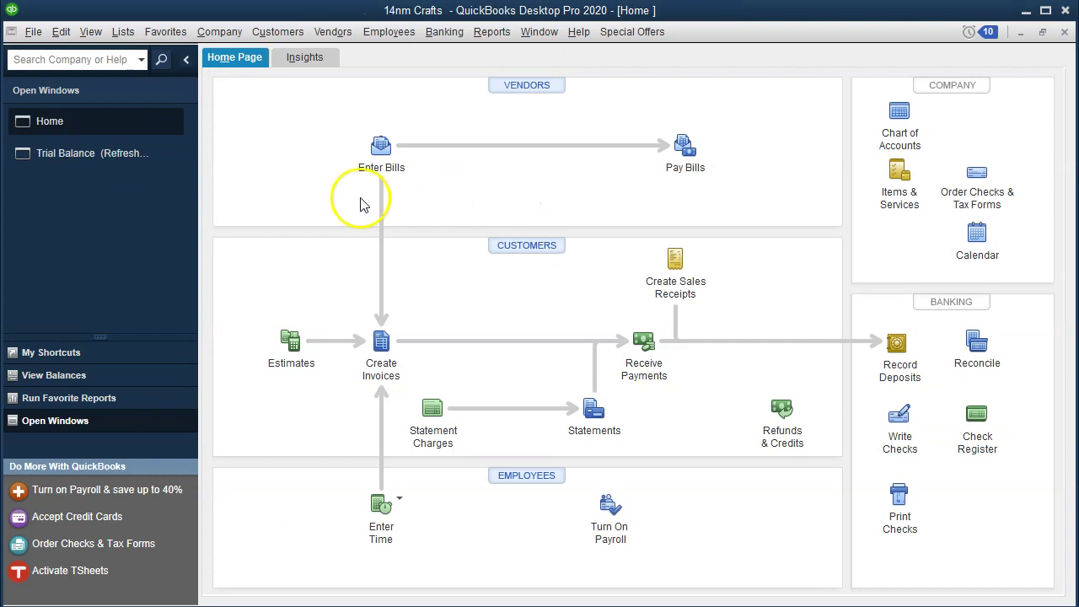
click(107, 165)
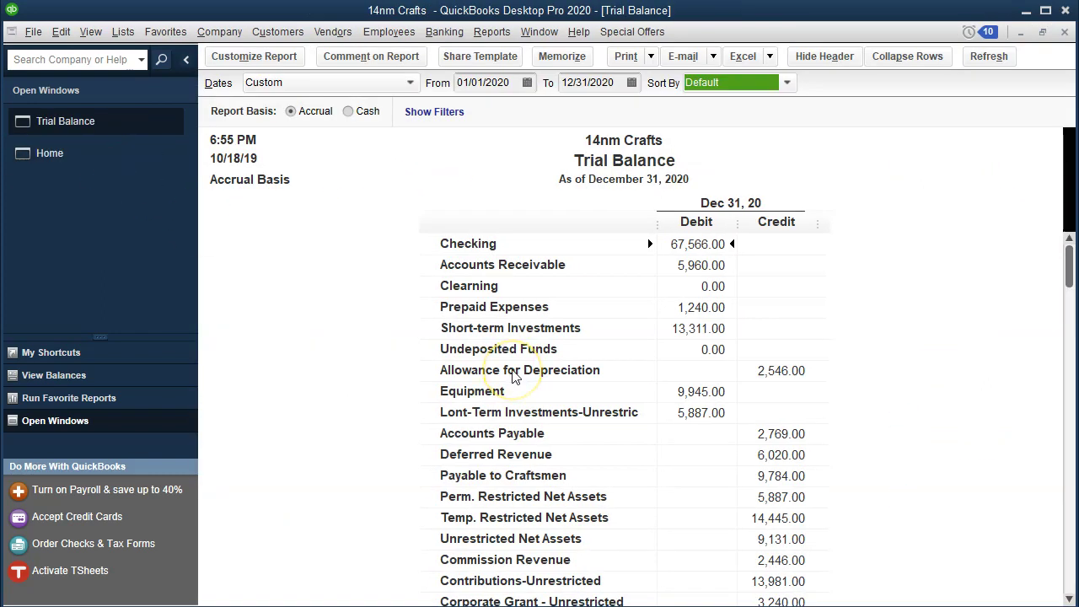
Trace the trial balance's Accounts Receivable to the Corp 1 invoice, close the drill-downs, and check the Corporate Grant - Unrestricted line
click(724, 268)
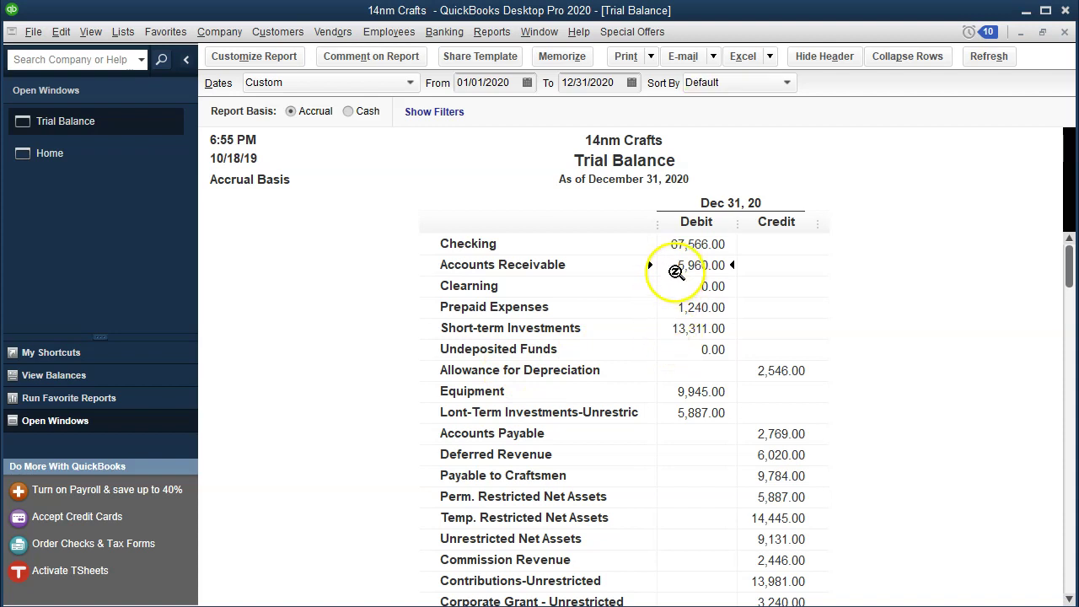
double_click(677, 270)
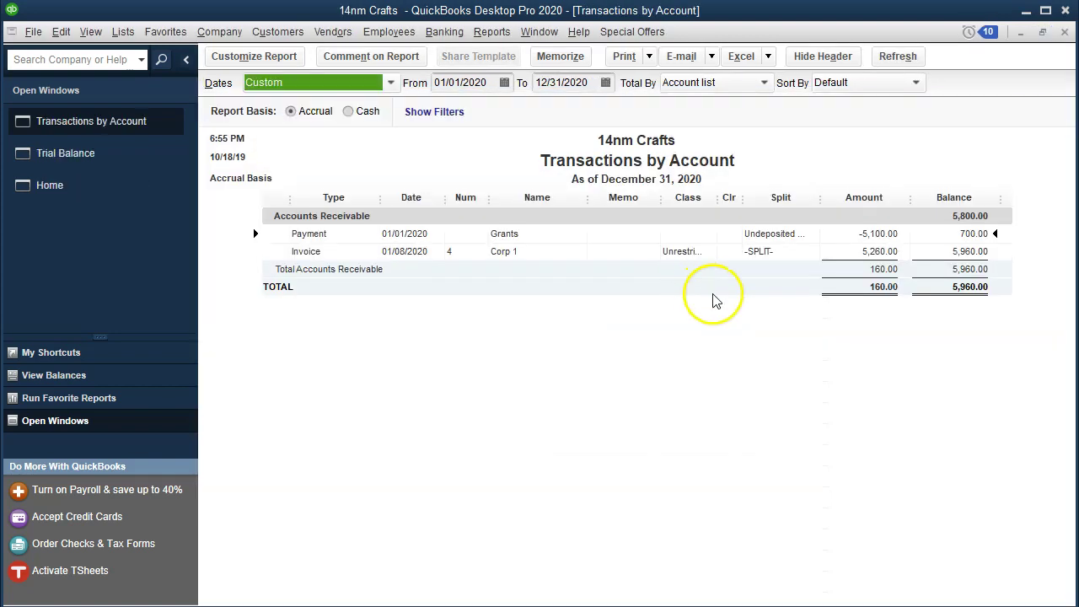
click(867, 252)
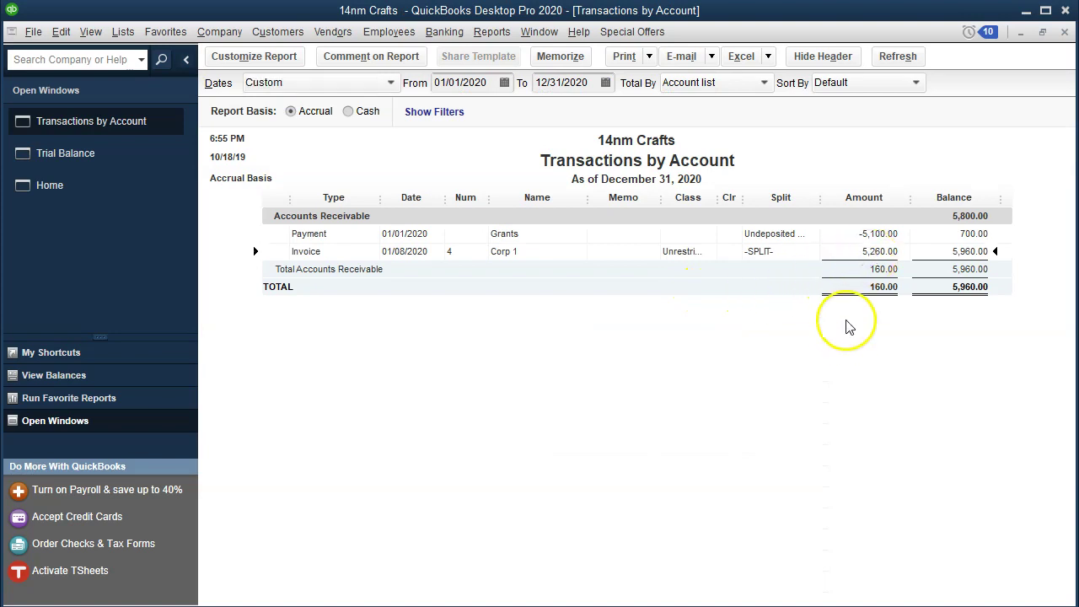
double_click(856, 251)
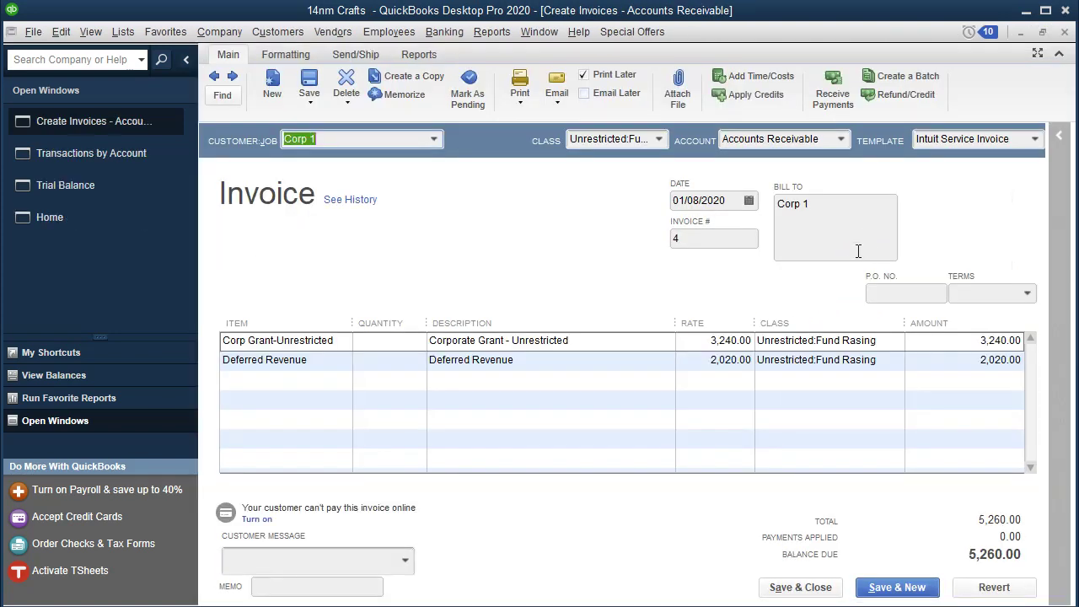
click(1066, 34)
click(1065, 32)
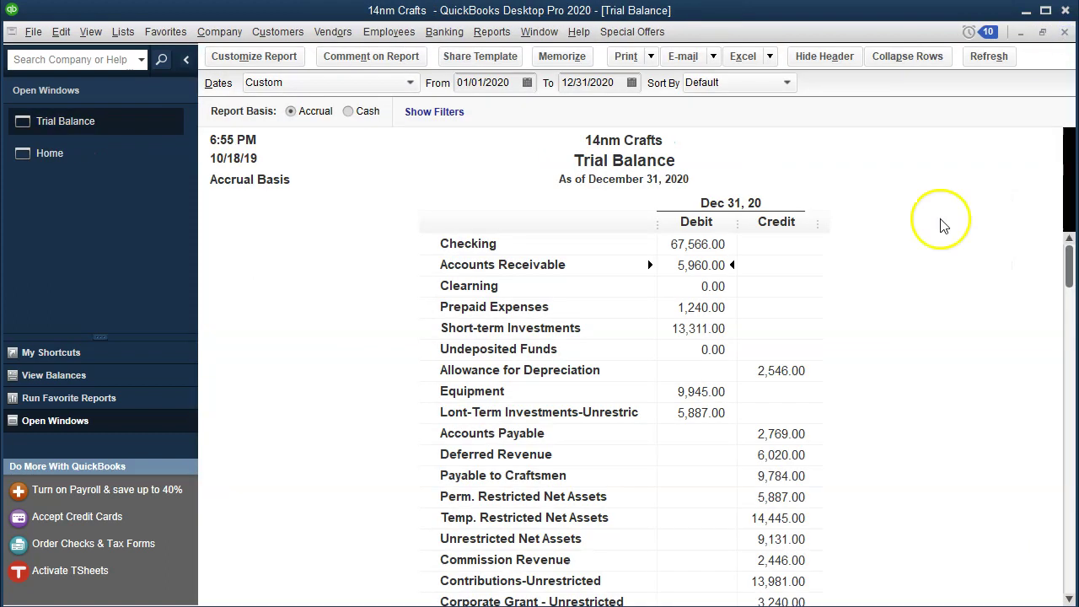
scroll(795, 383, down, 3)
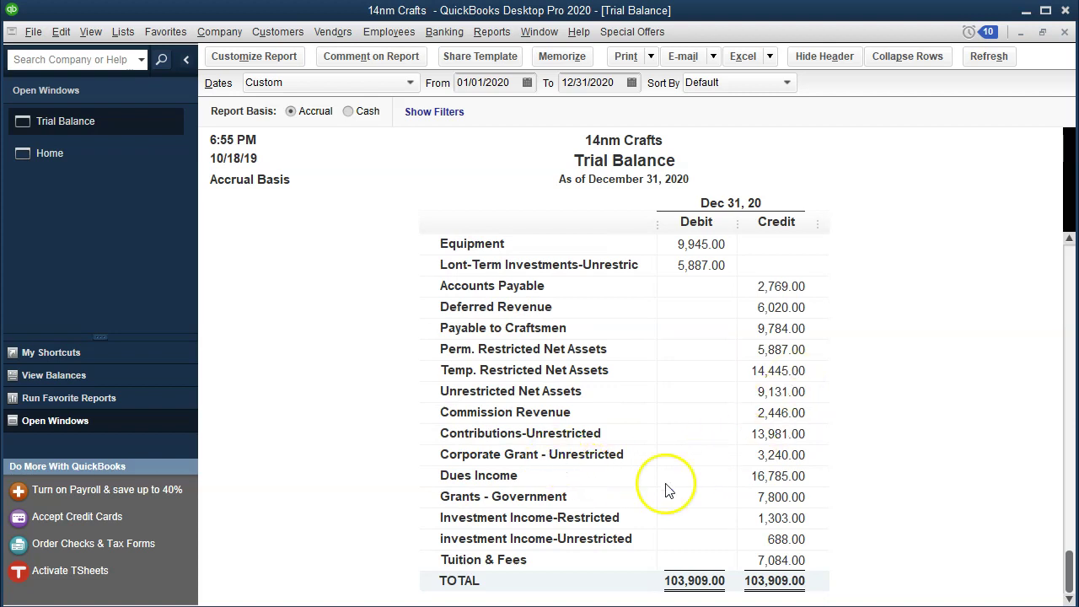
click(771, 453)
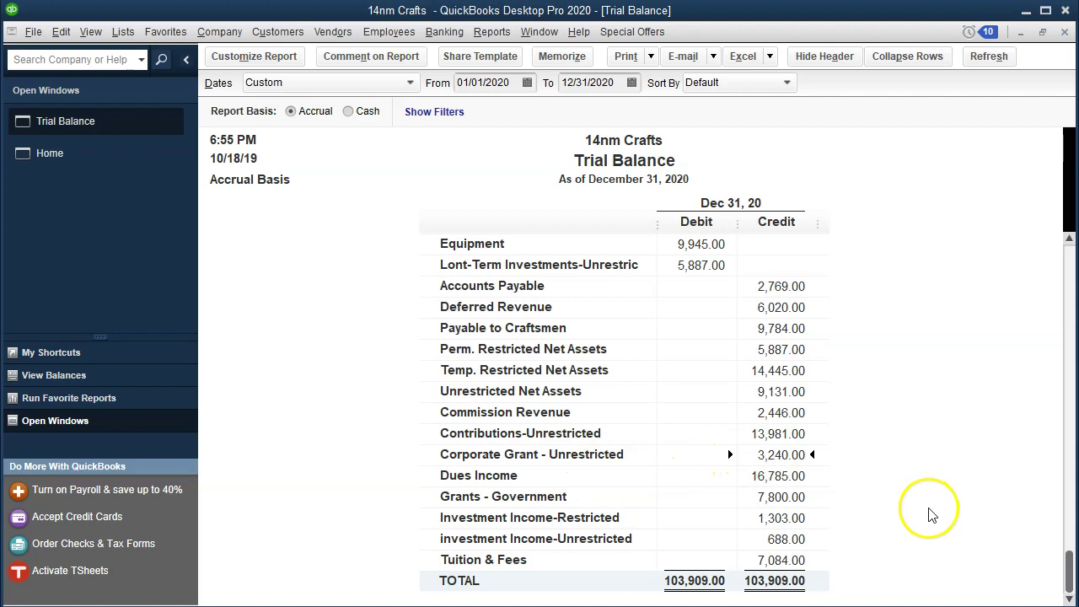
Drill into the trial balance's Corporate Grant - Unrestricted and Deferred Revenue amounts to check their Corp 1 invoice entries, closing each detail report
double_click(790, 455)
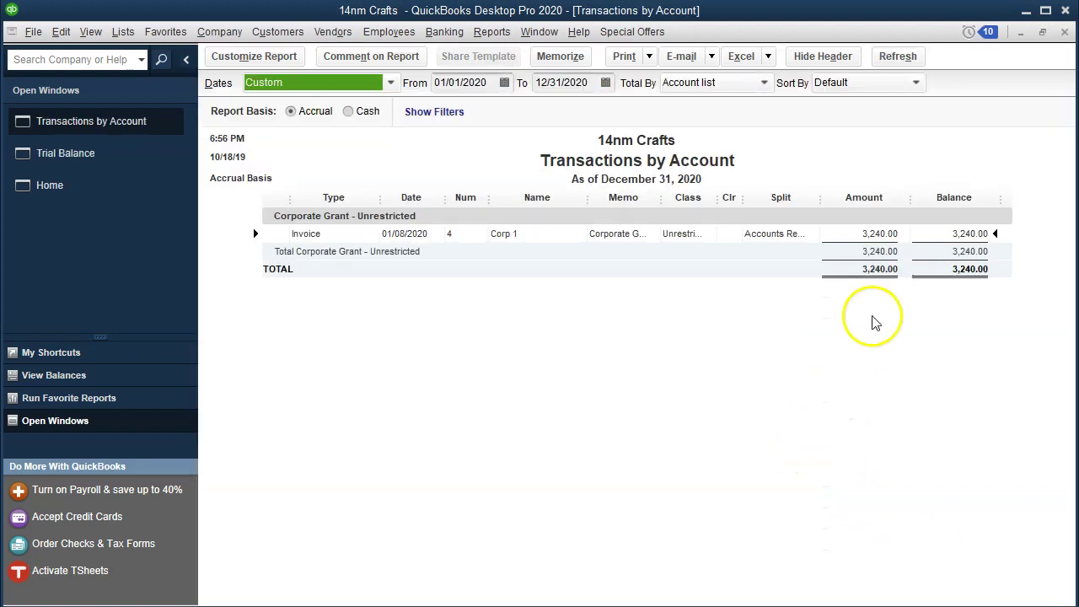
click(1066, 31)
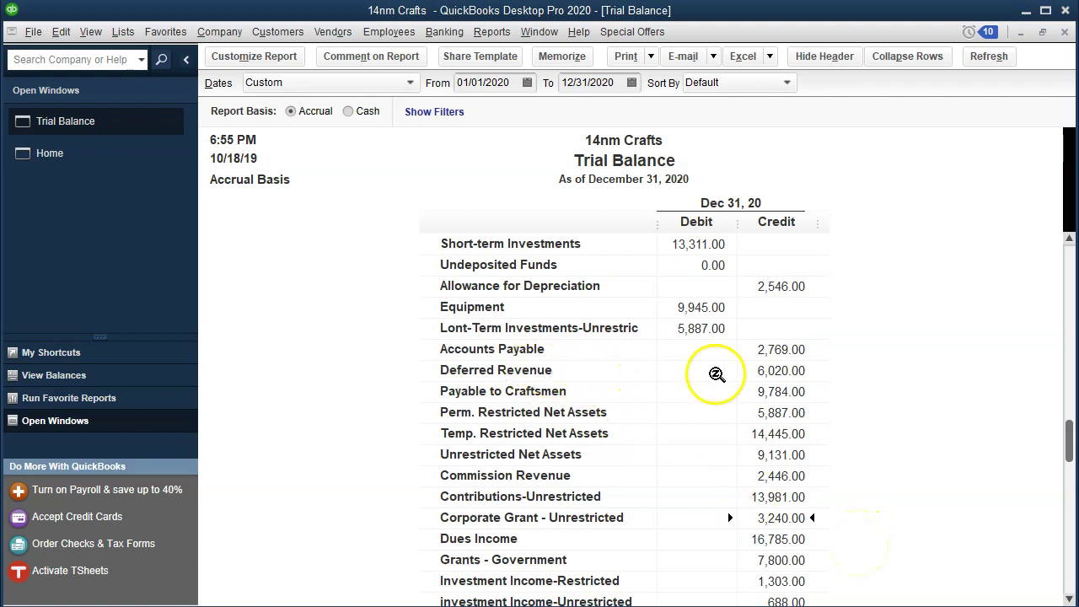
double_click(758, 368)
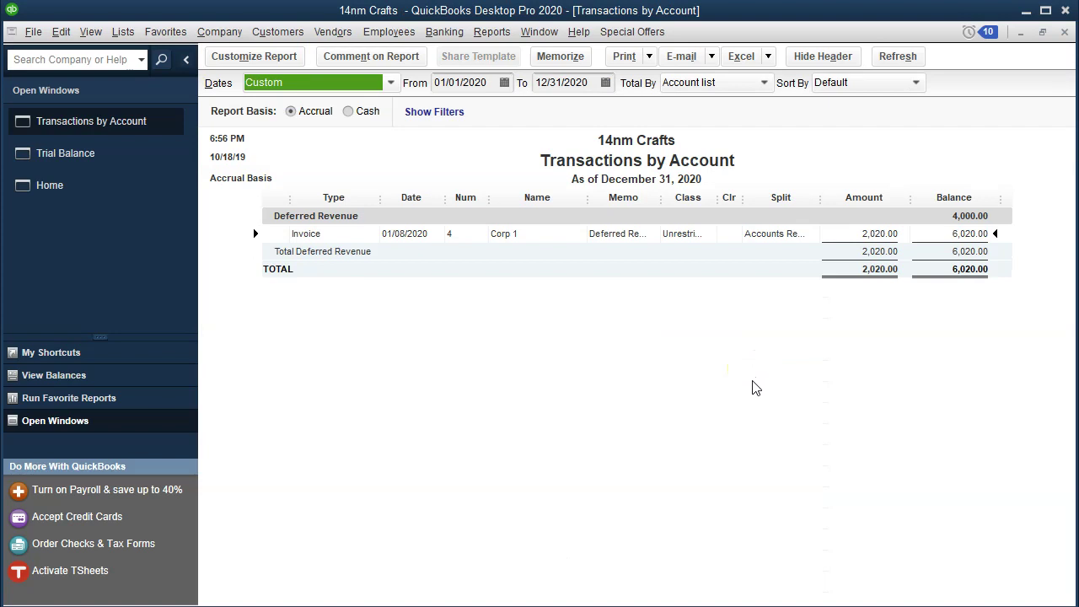
click(1067, 36)
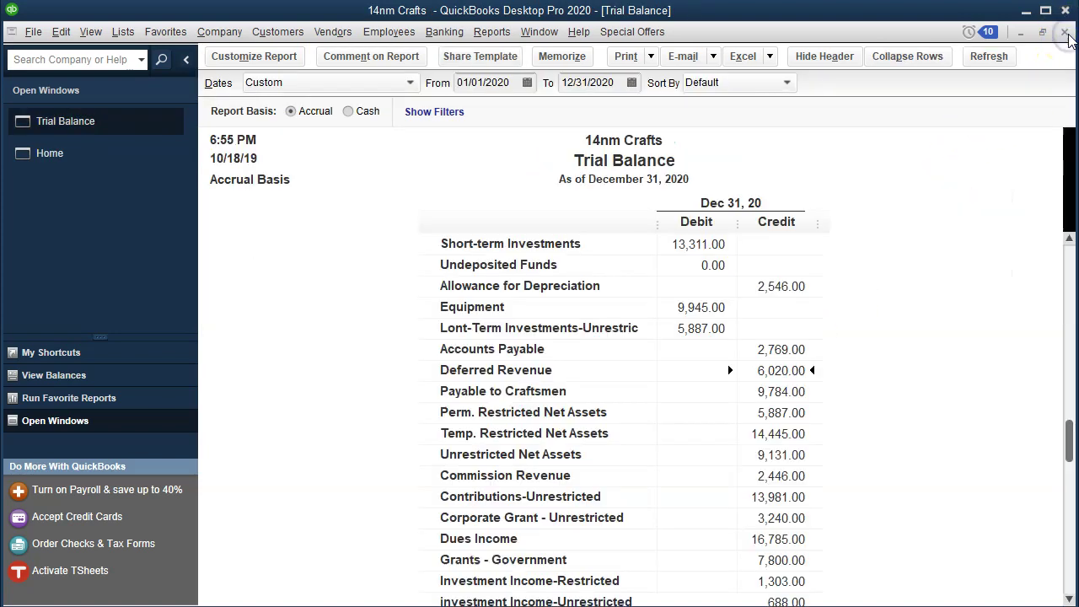
Open the standard balance sheet report and set its date to 12/31/2020
click(492, 34)
mouse_move(590, 164)
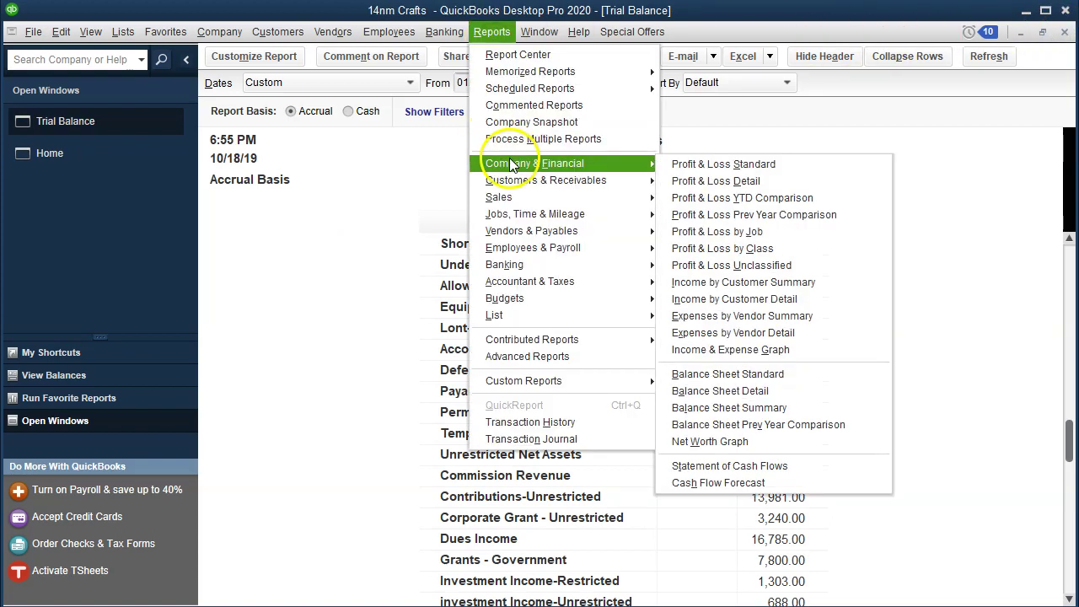
click(800, 377)
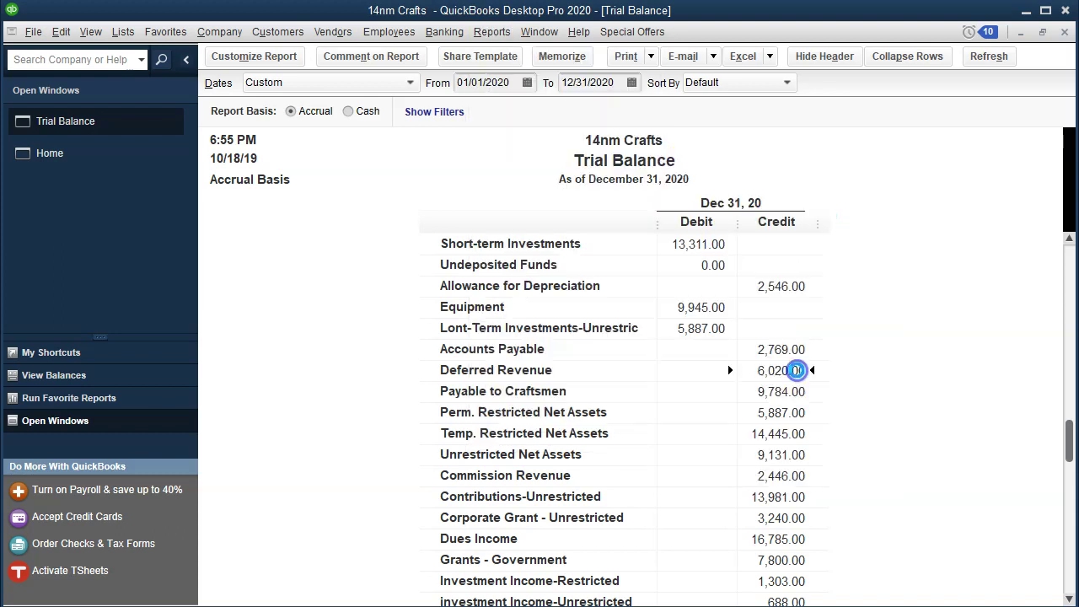
key(Tab)
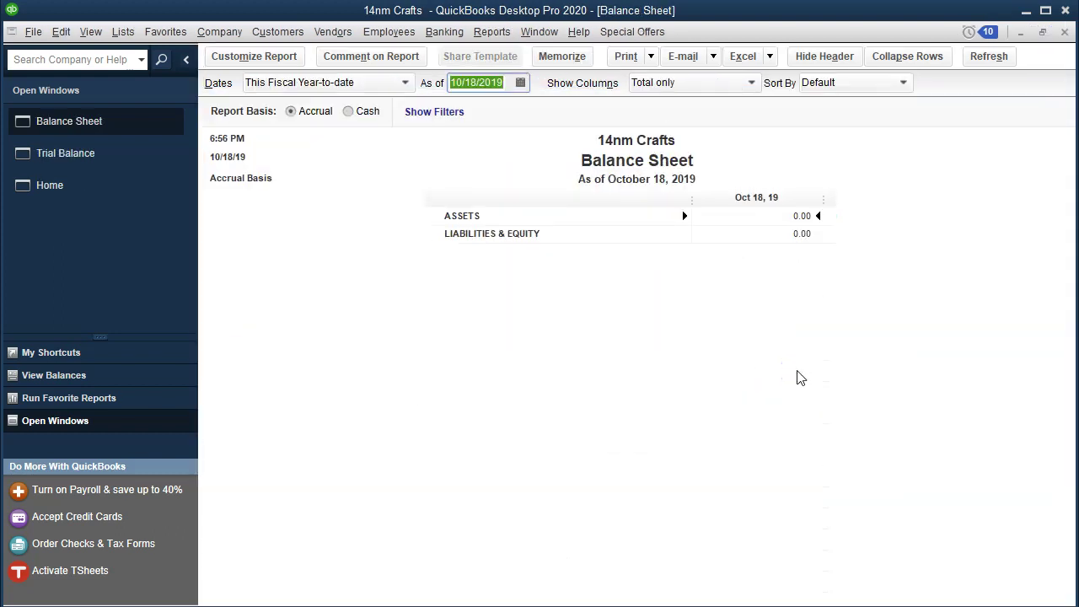
text(12312020)
key(Tab)
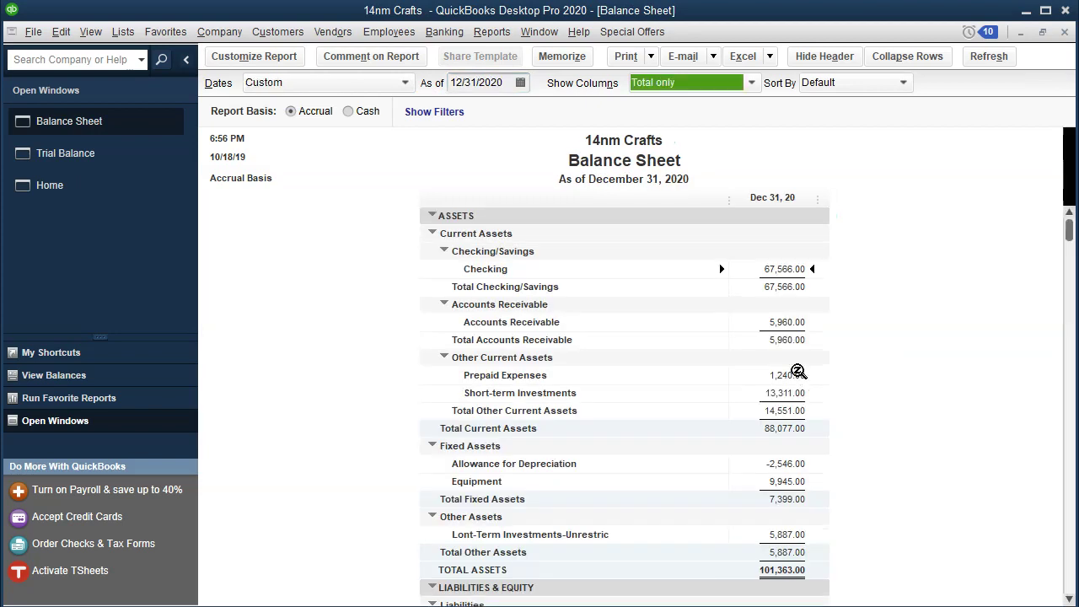
click(365, 179)
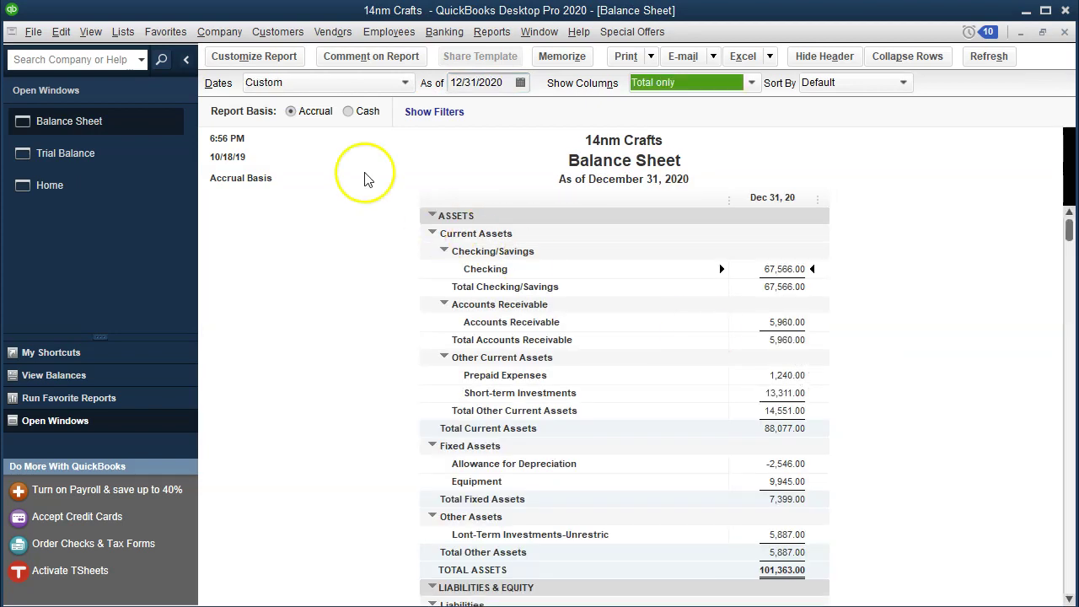
Set the balance sheet's column label font size to 11 and apply the change to all related fonts
click(268, 63)
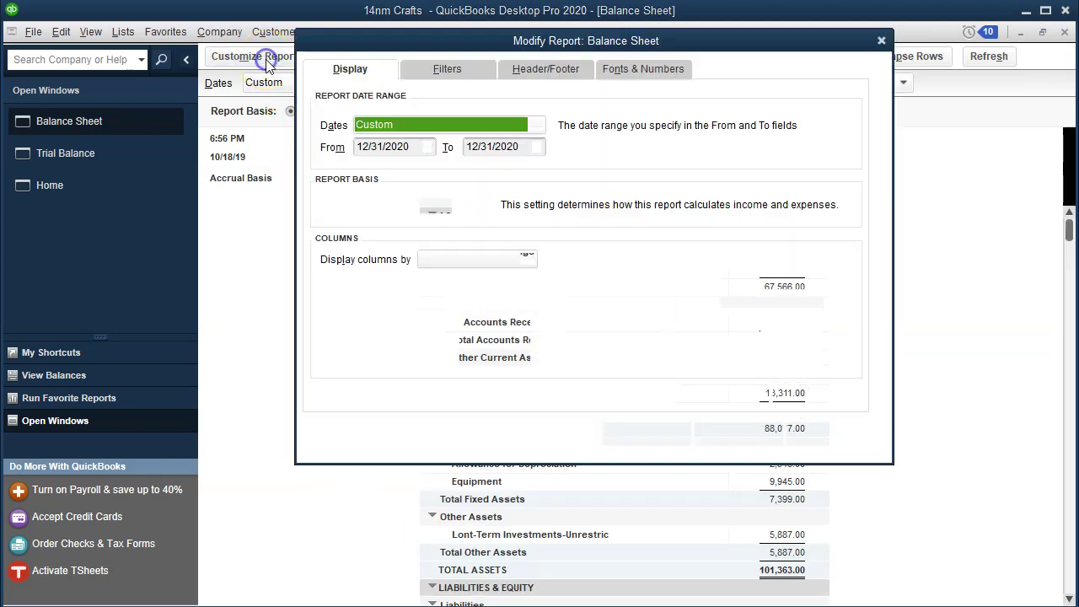
click(649, 75)
click(555, 290)
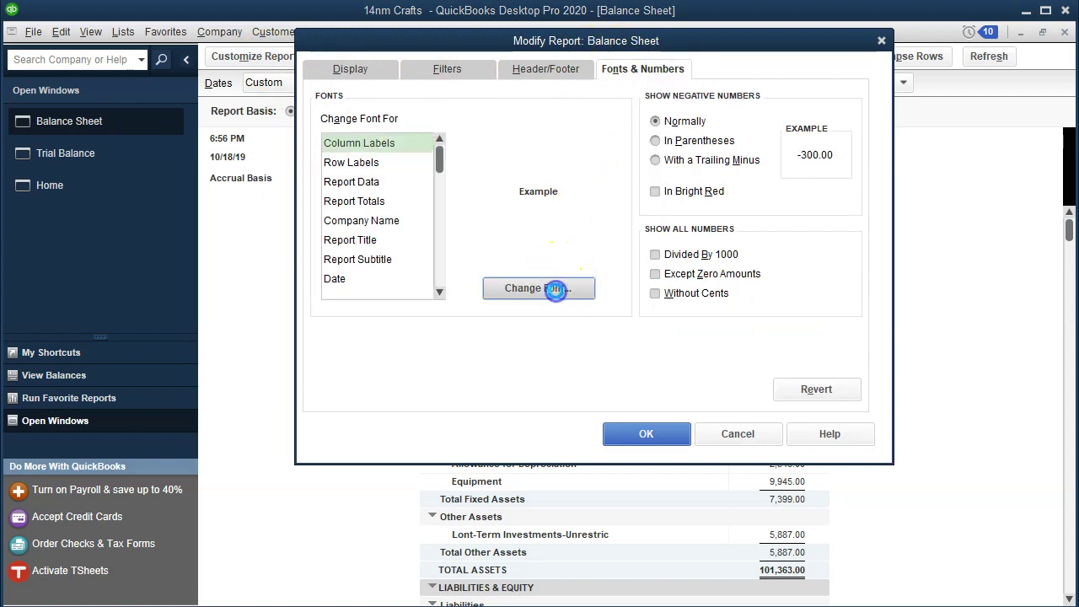
click(552, 226)
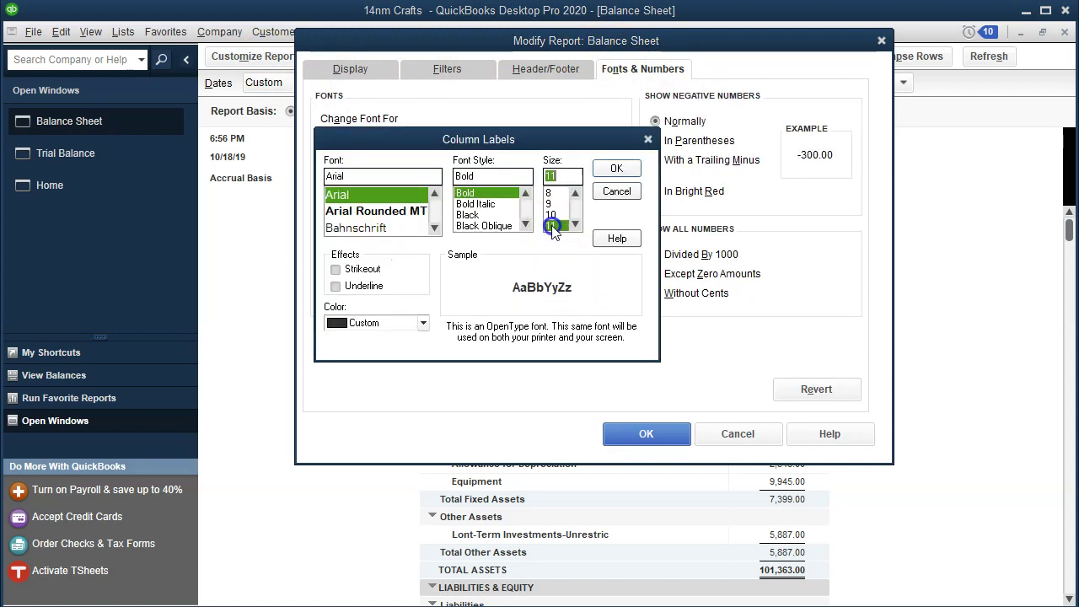
click(604, 167)
click(460, 127)
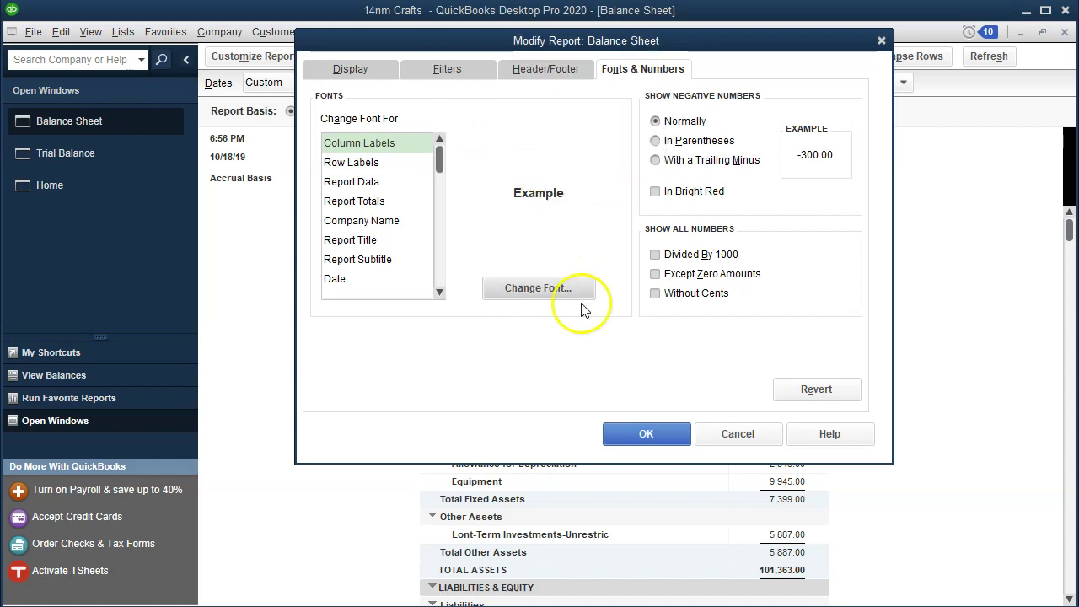
click(626, 430)
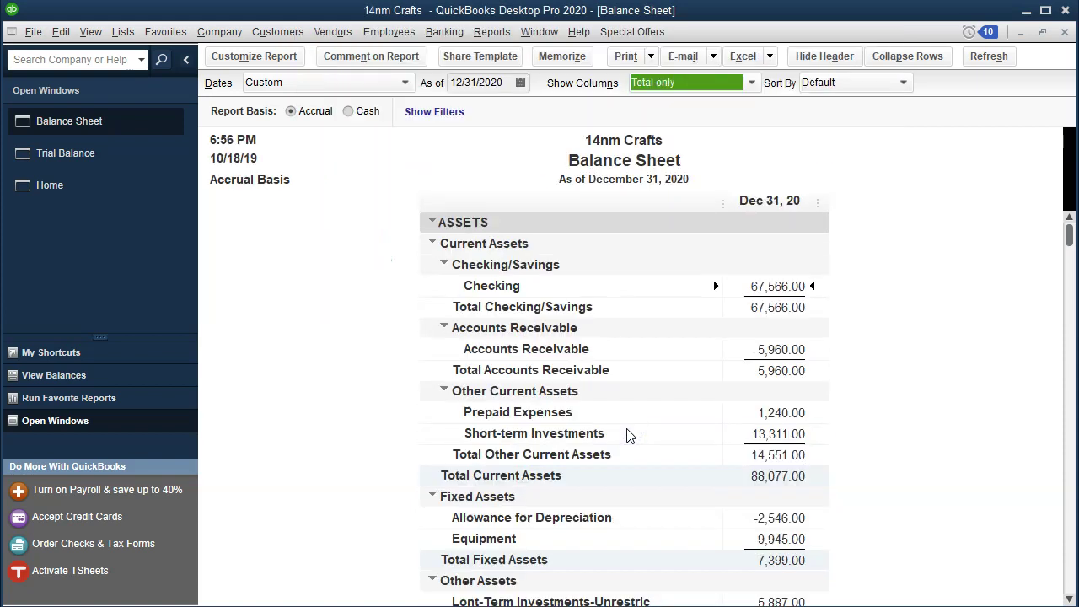
Review the balance sheet's Deferred Revenue liability and its Accounts Receivable balance
scroll(628, 435, down, 5)
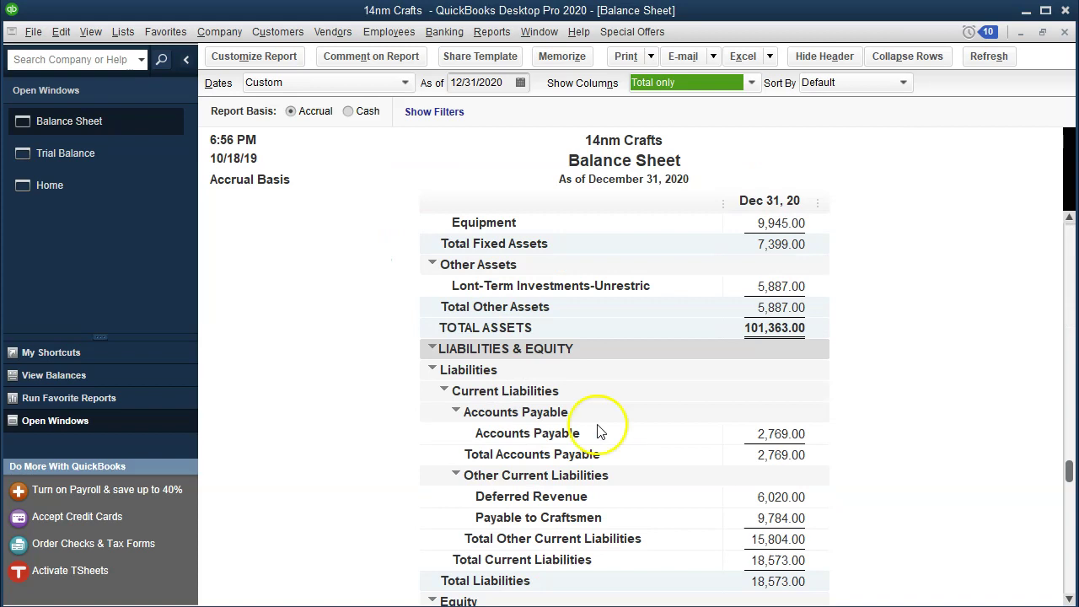
scroll(565, 380, down, 1)
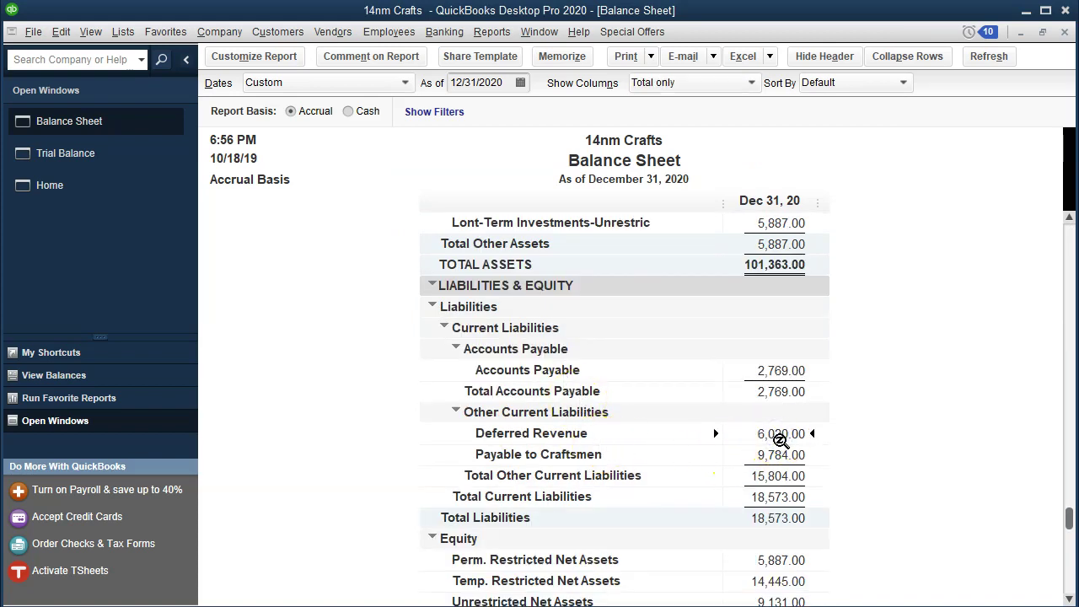
scroll(781, 439, up, 6)
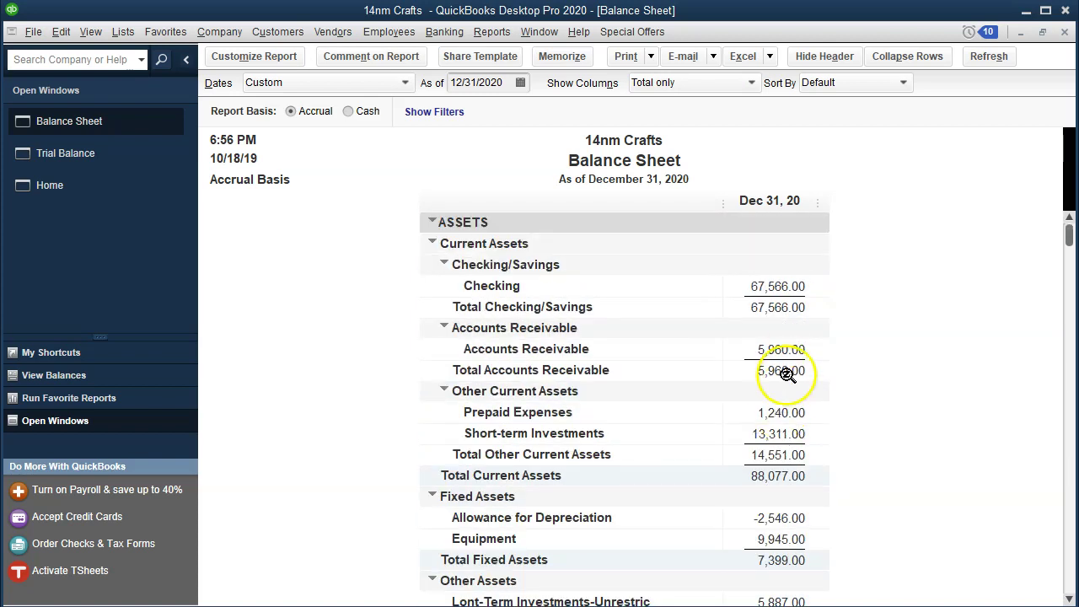
click(782, 349)
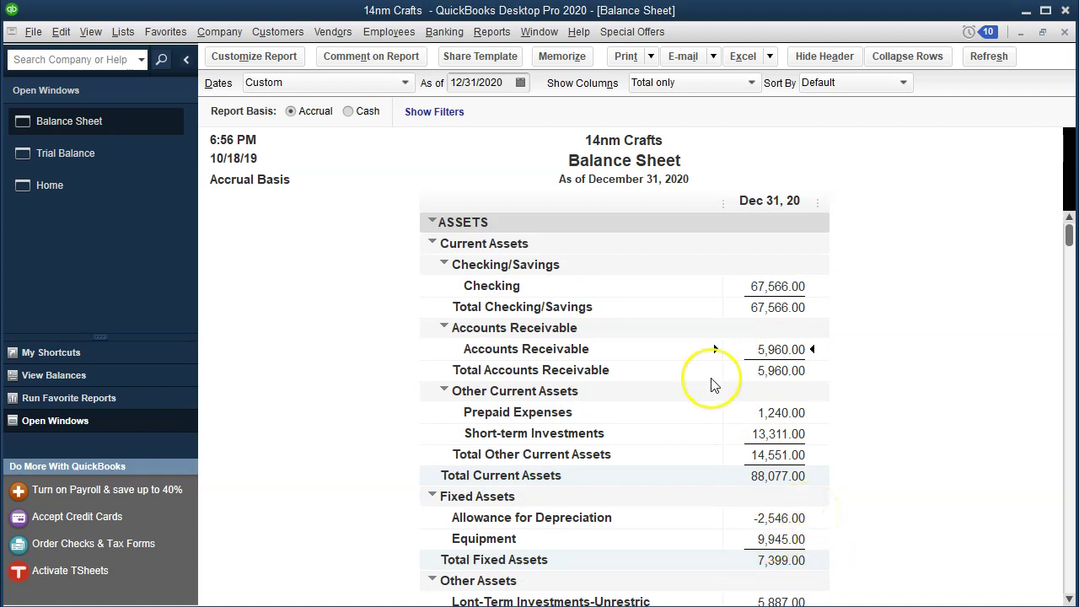
Check the Corp 1 invoice in the Customer Balance Detail report against Accounts Receivable, and close the report
click(492, 32)
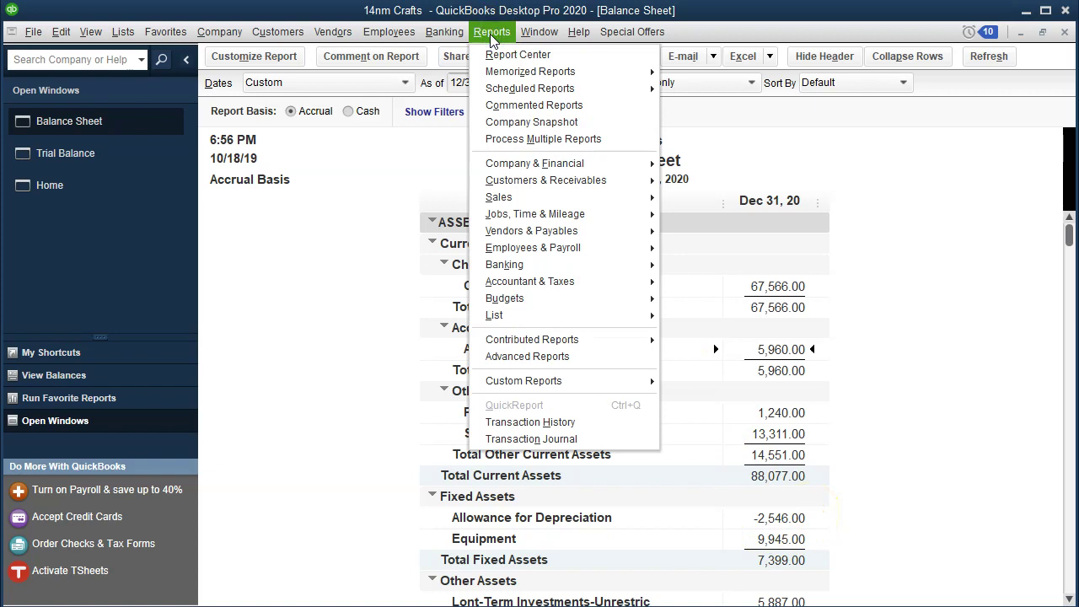
click(650, 181)
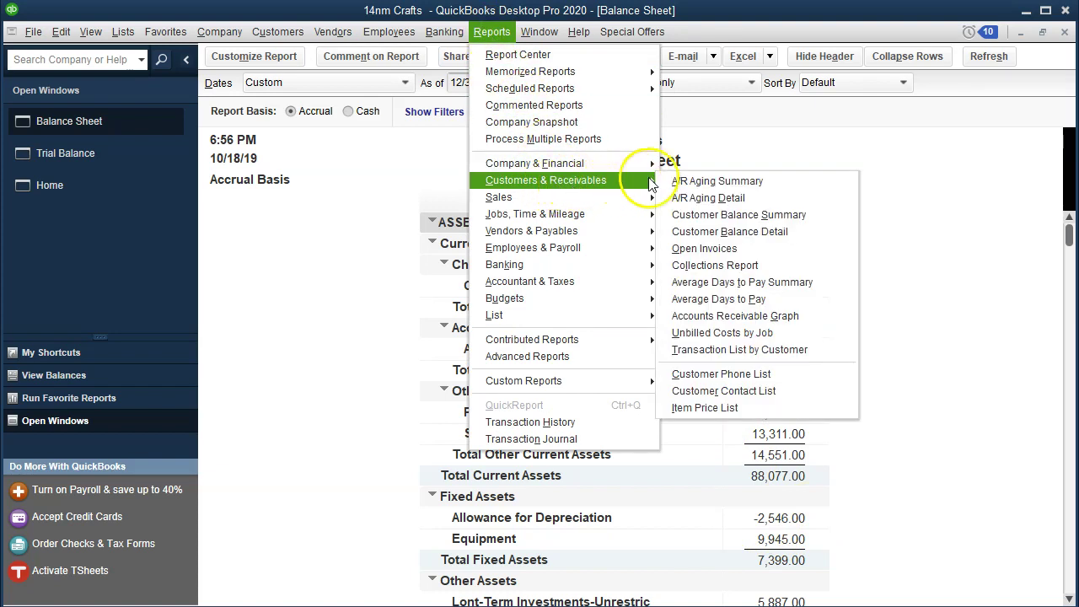
click(708, 230)
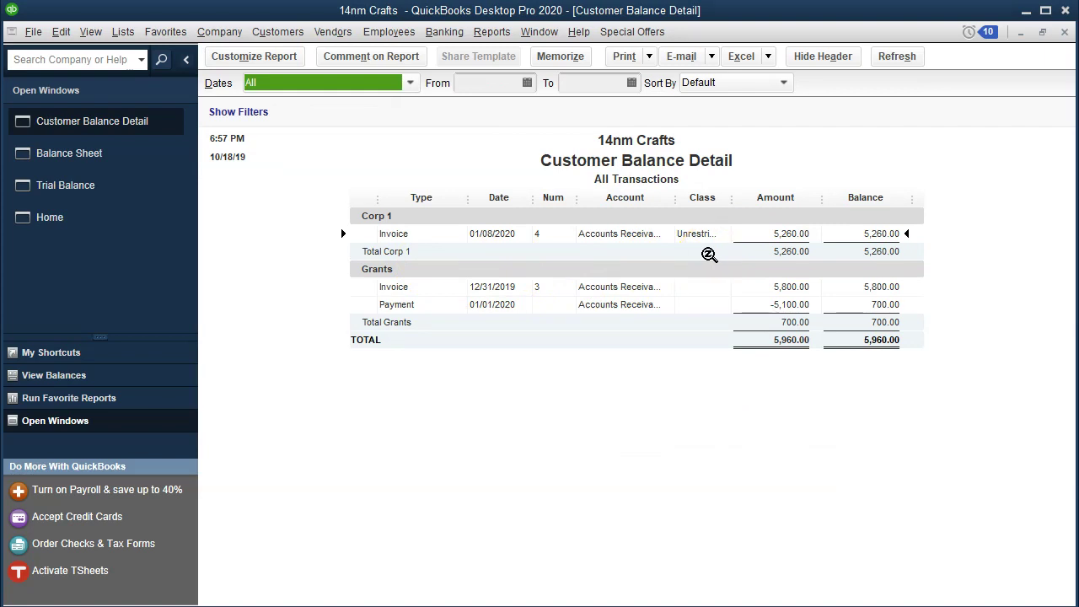
click(769, 238)
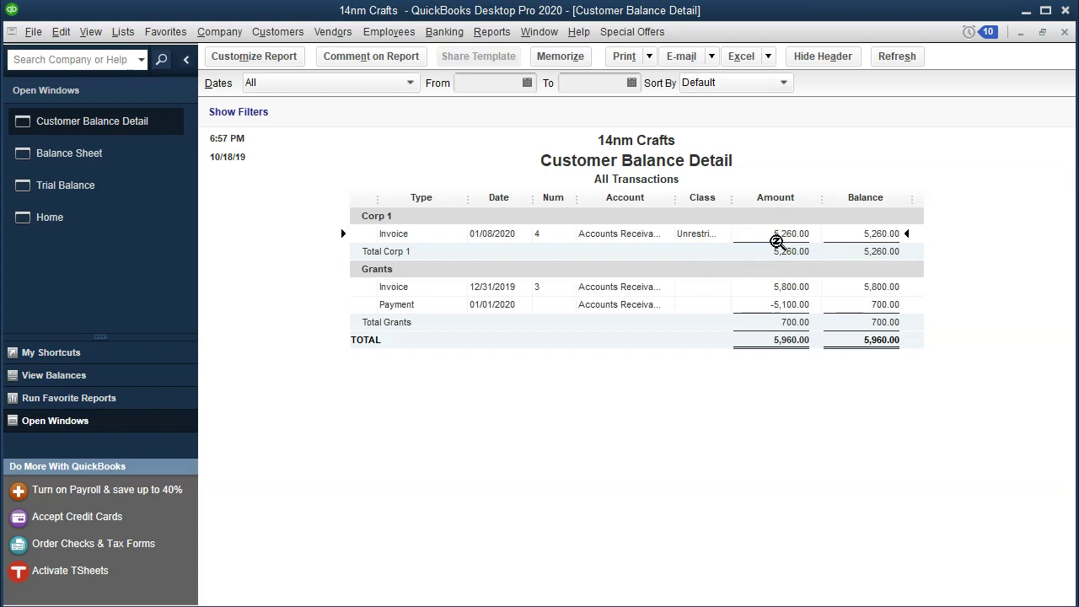
click(1064, 32)
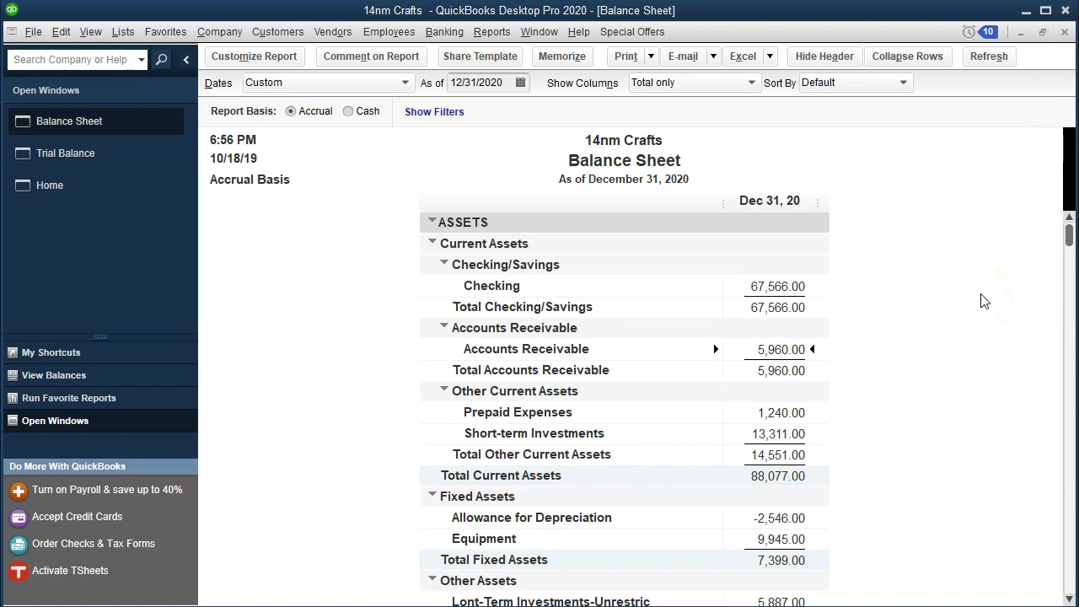
Open the Profit & Loss by Class report for 01/01/2020 through 12/31/2020
click(498, 32)
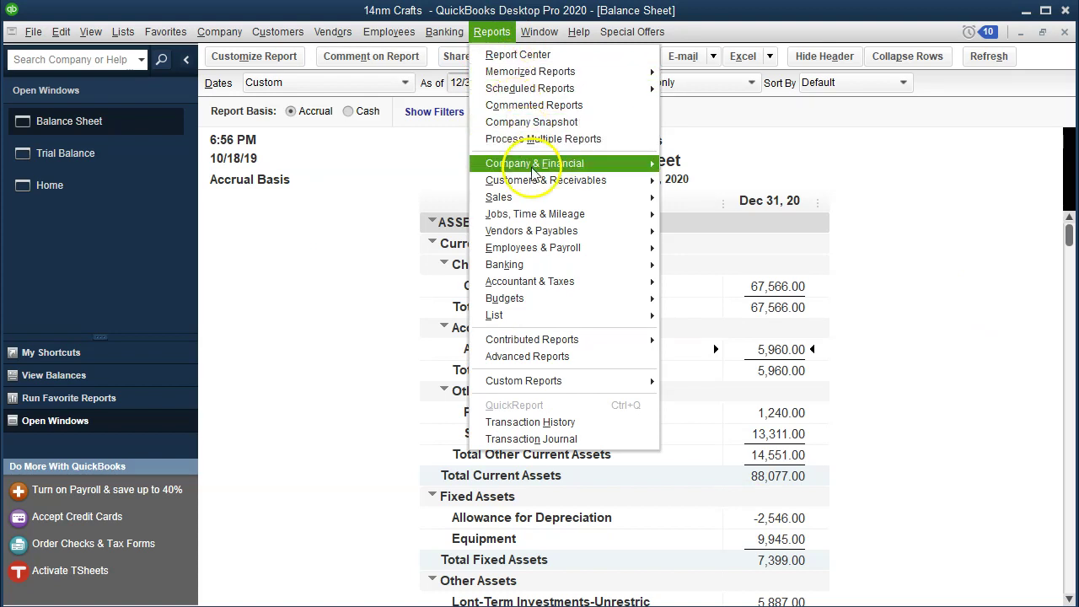
mouse_move(527, 163)
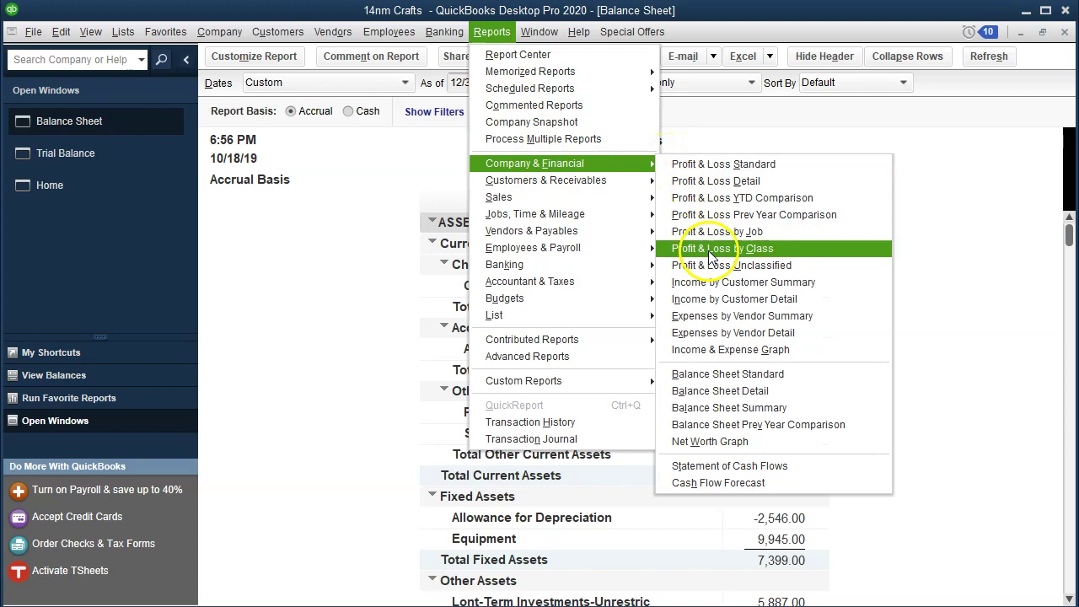
click(792, 248)
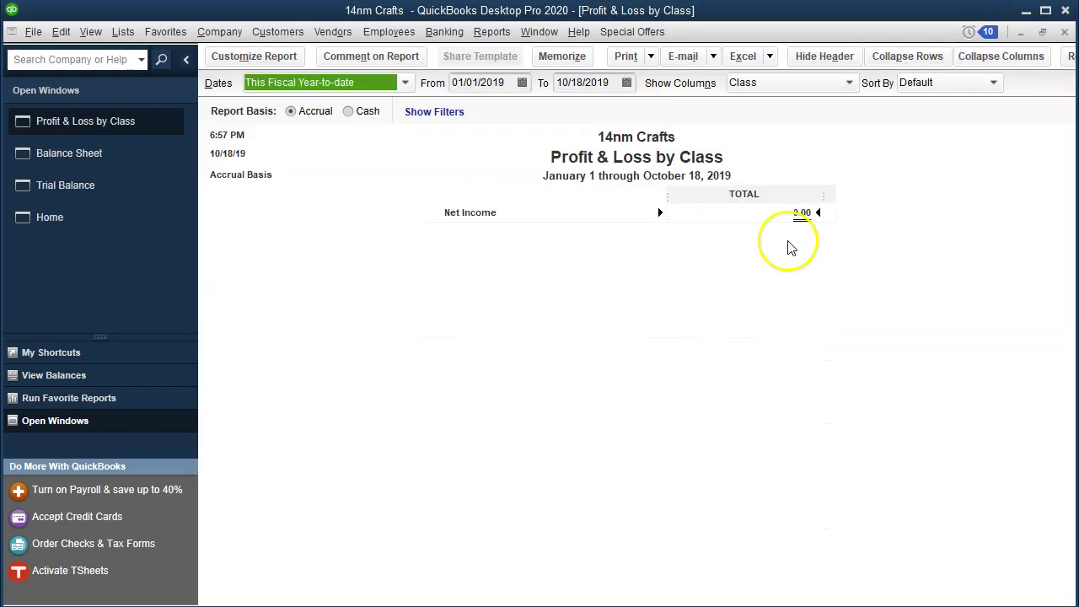
key(Tab)
text(0)
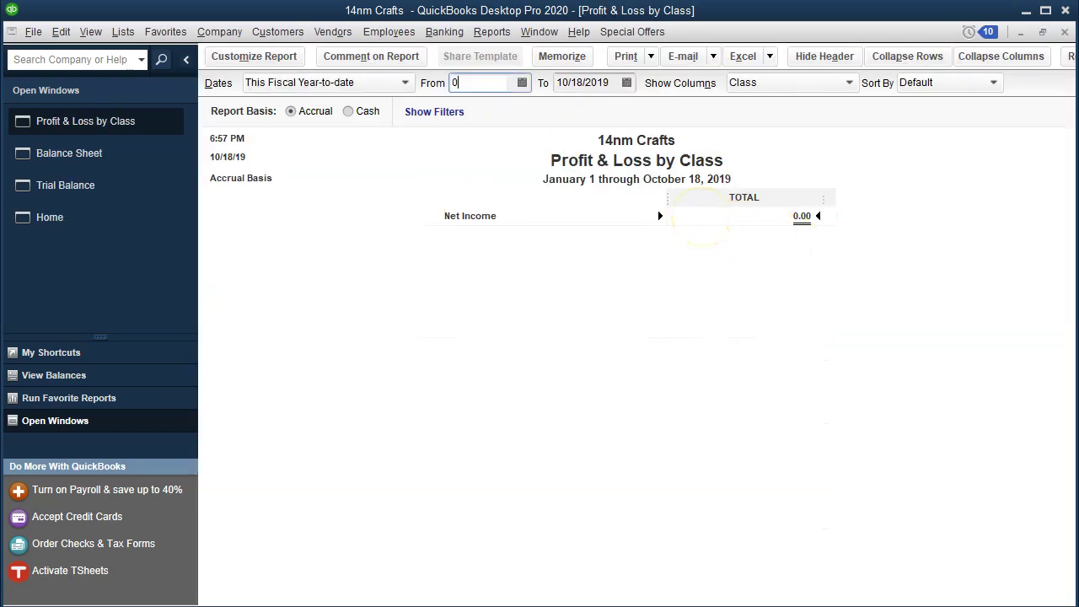
text(1/01/20)
key(Tab)
text(12)
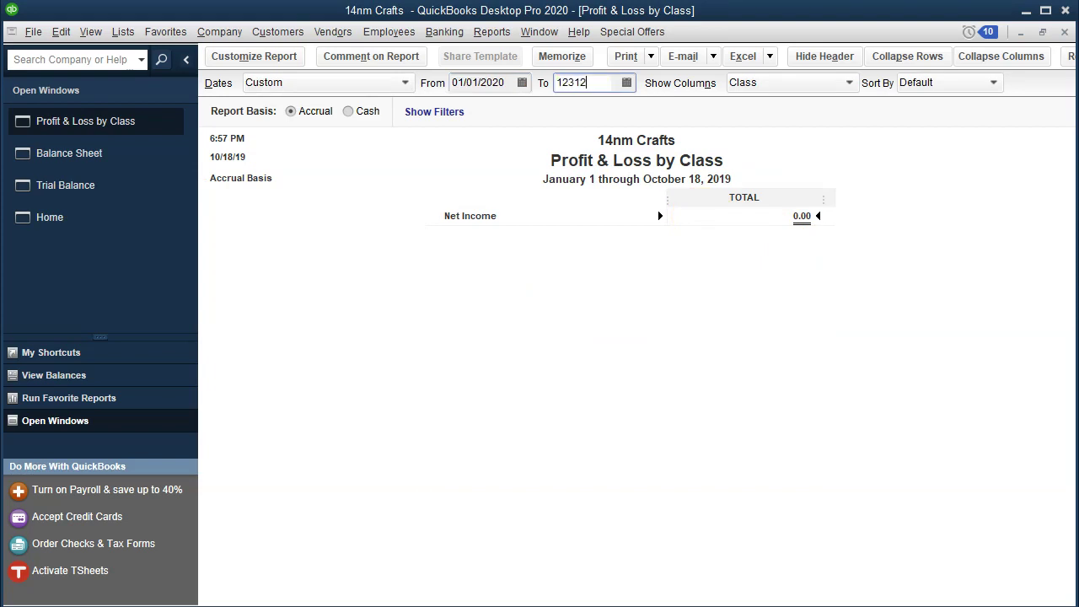
text(/31/20)
key(Tab)
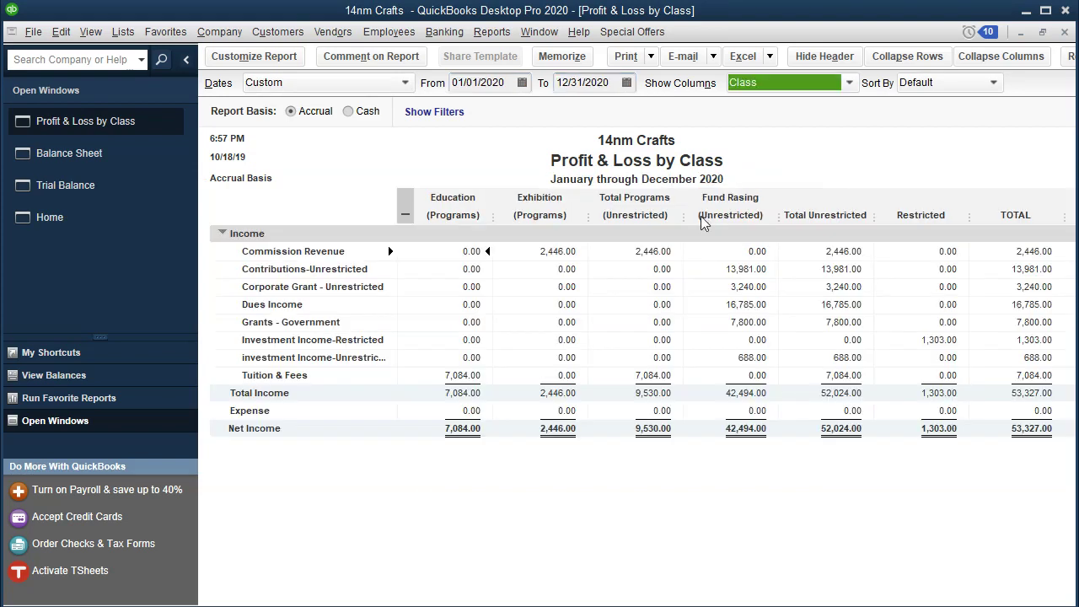
Set the Profit & Loss by Class report's column label font size to 11, applying it to all related fonts
click(228, 53)
click(637, 61)
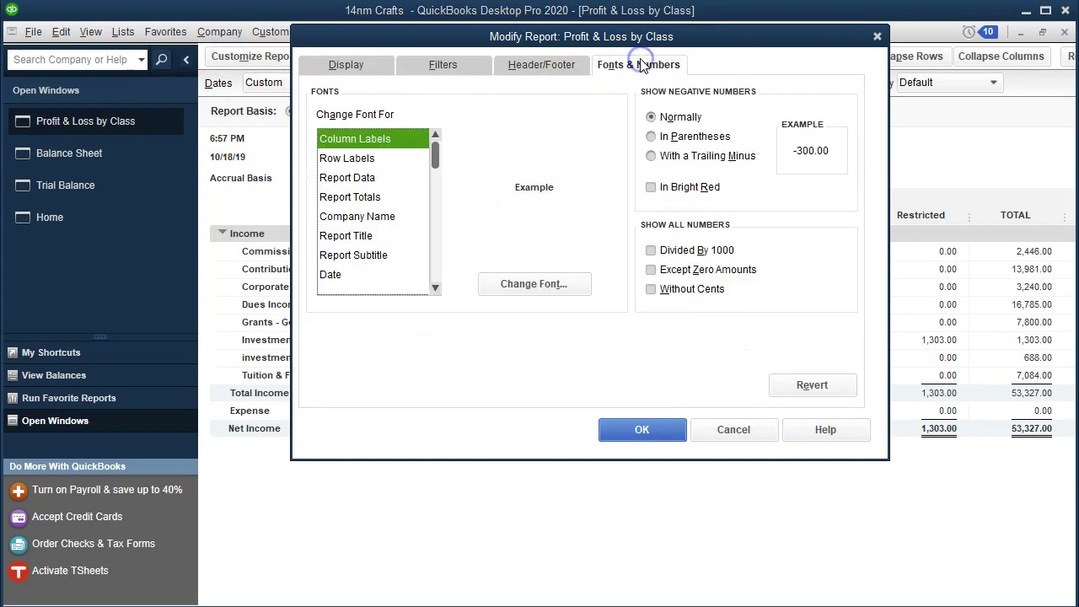
click(533, 284)
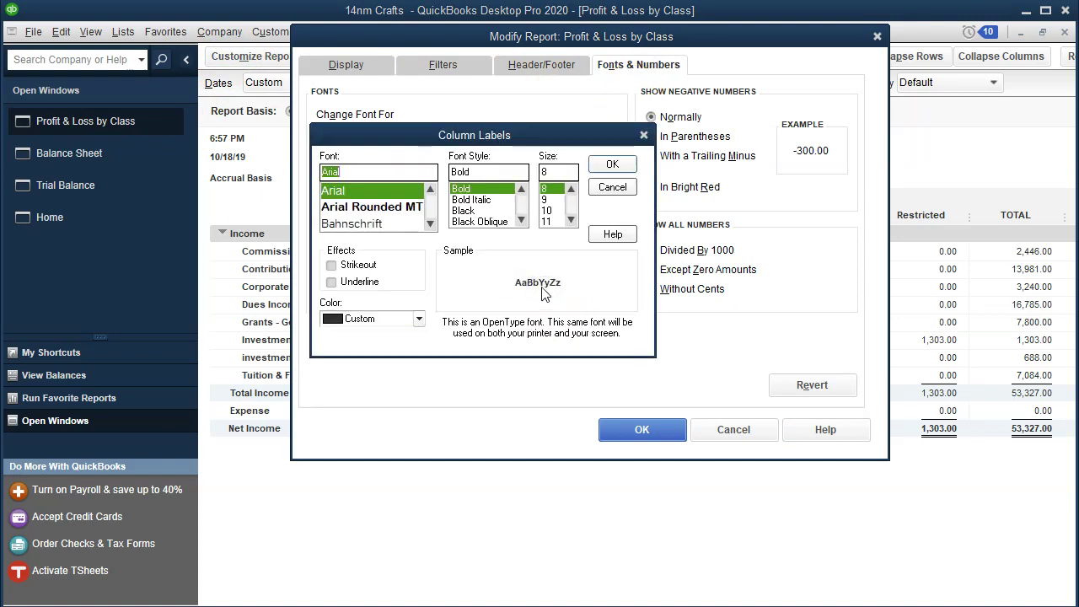
click(547, 221)
click(611, 164)
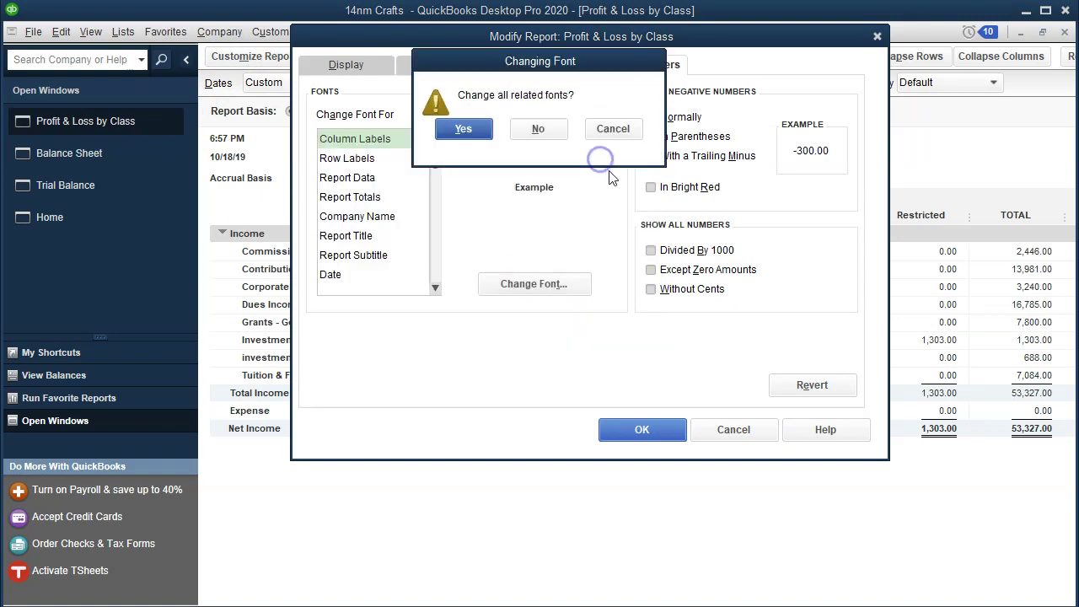
click(482, 133)
click(607, 423)
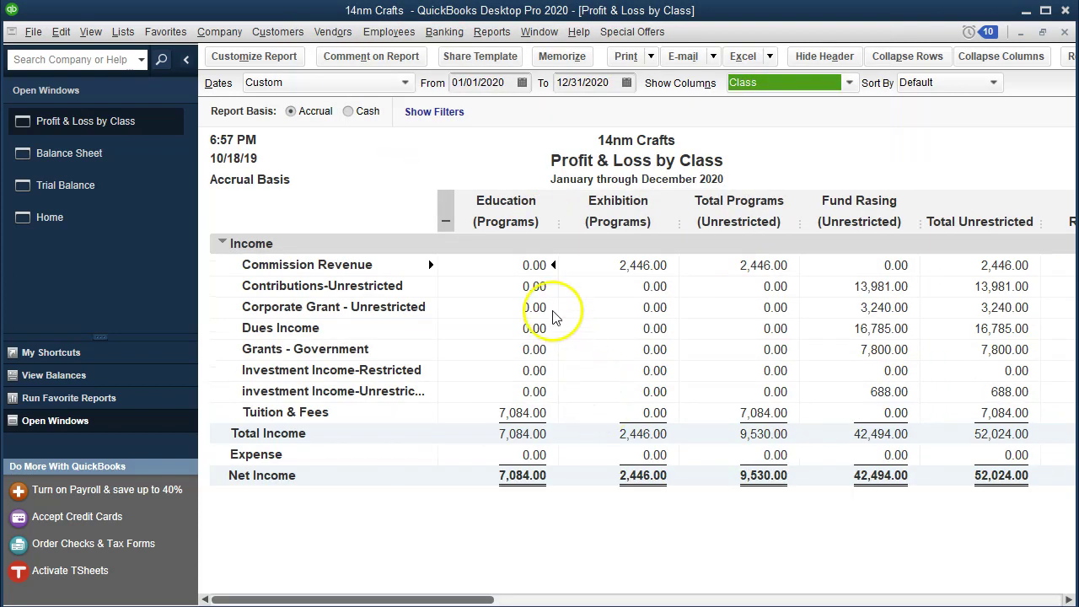
Trace the Corporate Grant - Unrestricted line across the class columns to its Fund Rasing amount
click(526, 276)
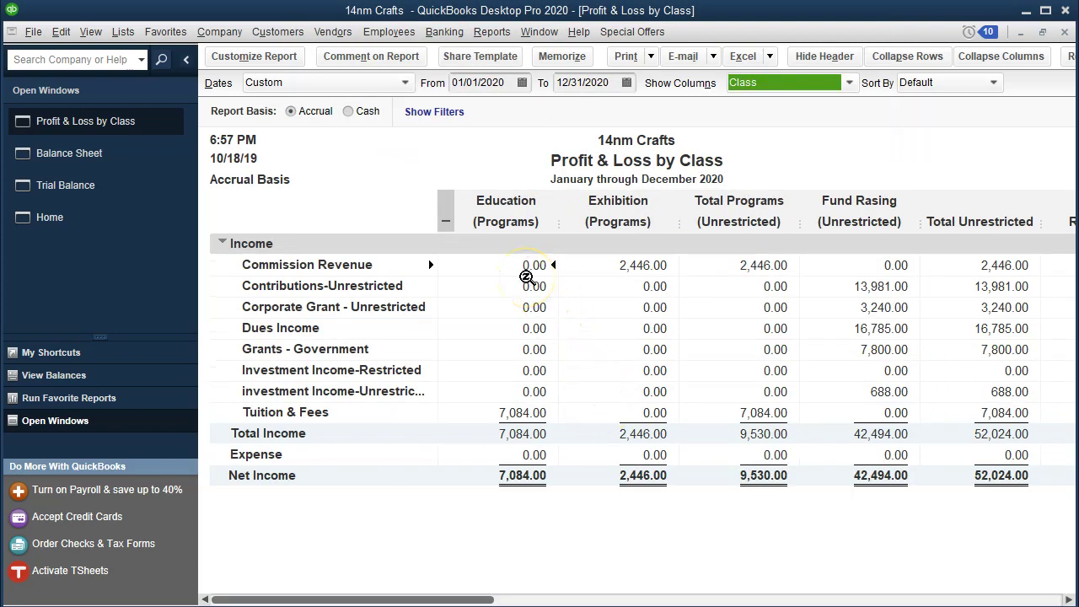
click(439, 308)
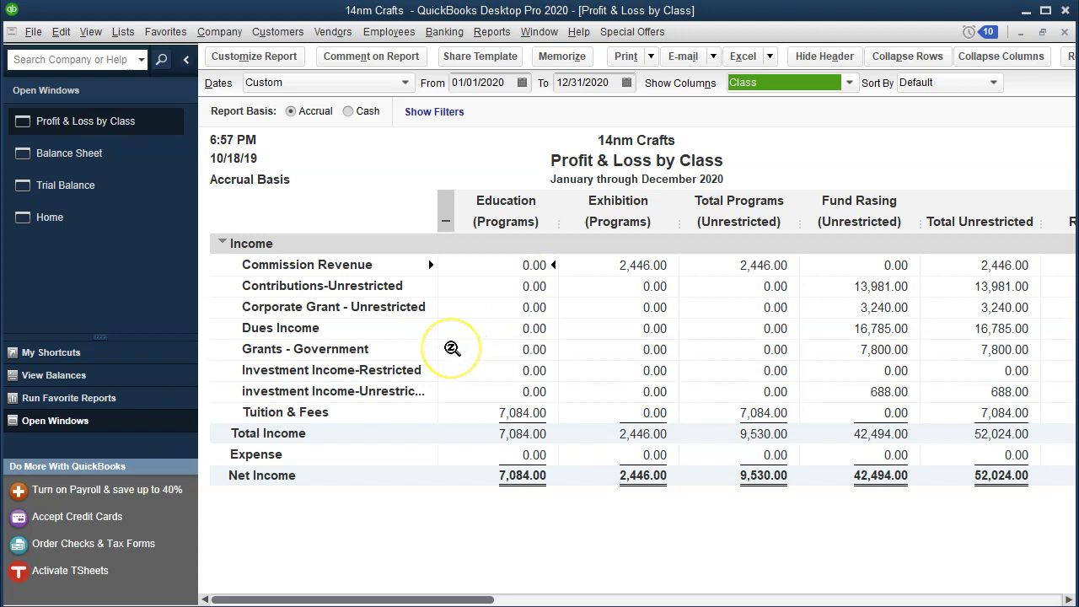
click(428, 321)
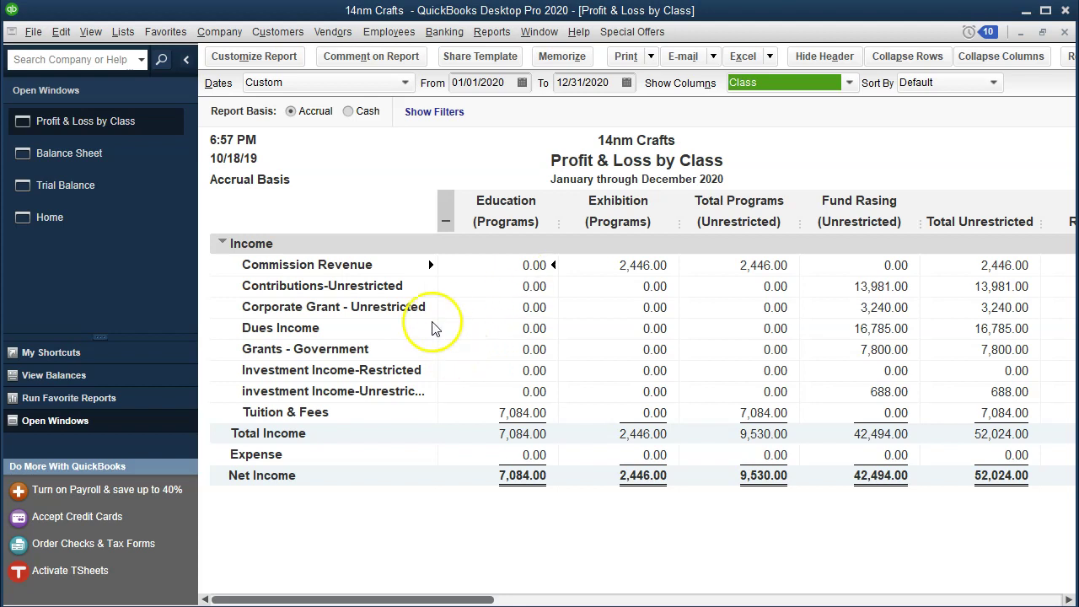
click(489, 313)
click(877, 312)
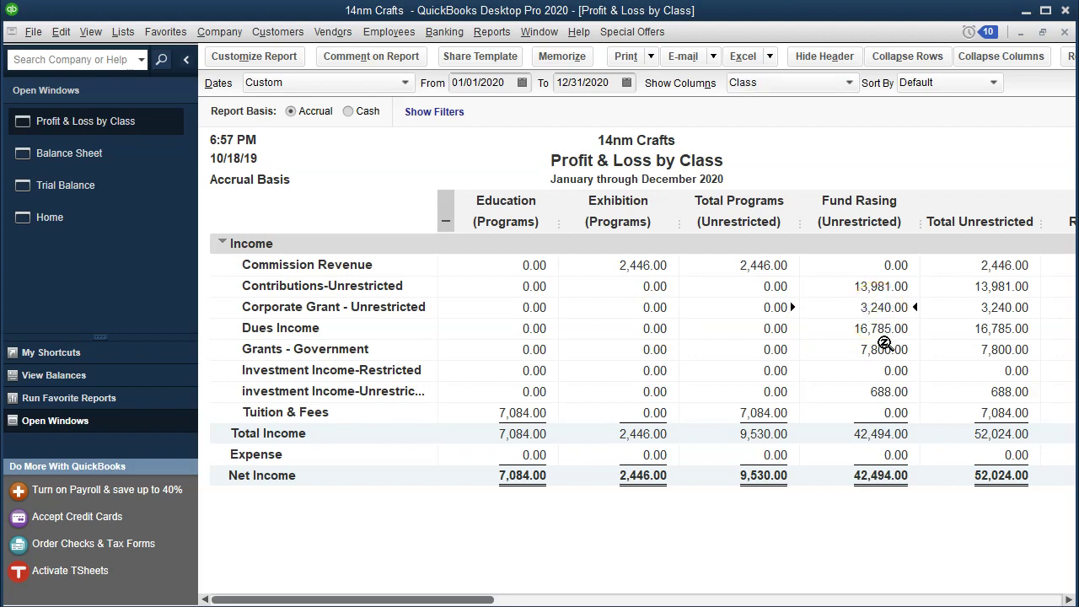
Collapse the Unrestricted subclasses and widen that column to compare it with Restricted, and expand the subclasses again
click(446, 215)
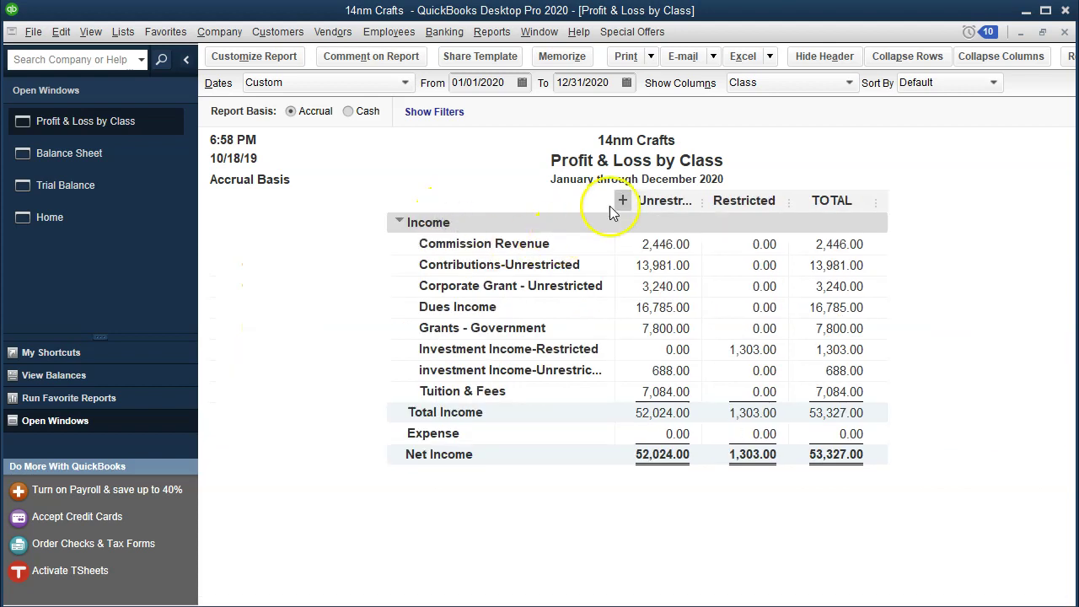
drag(704, 201, 737, 208)
click(506, 129)
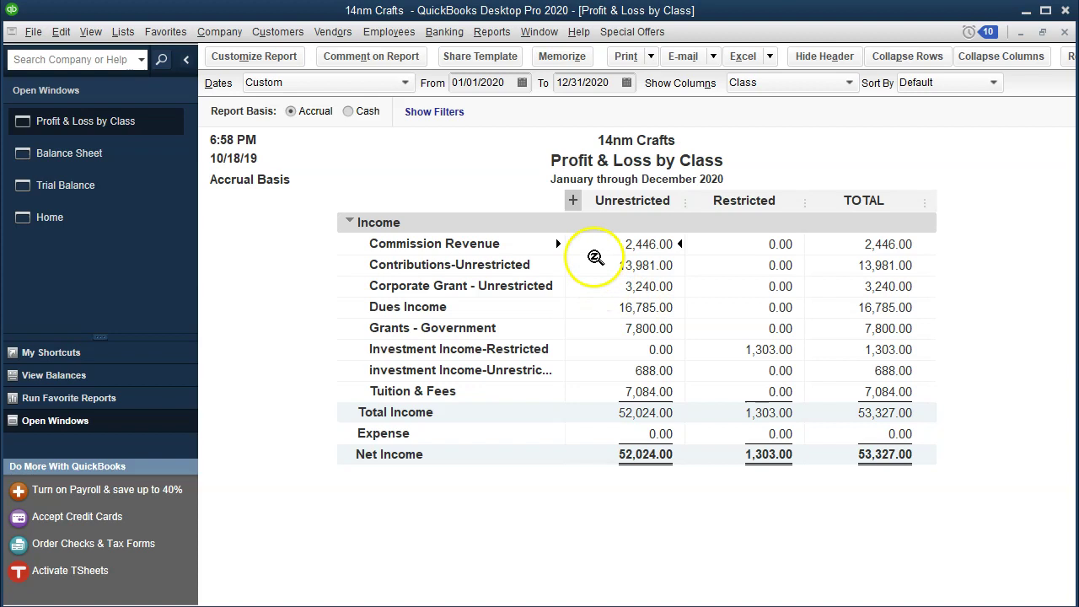
click(573, 201)
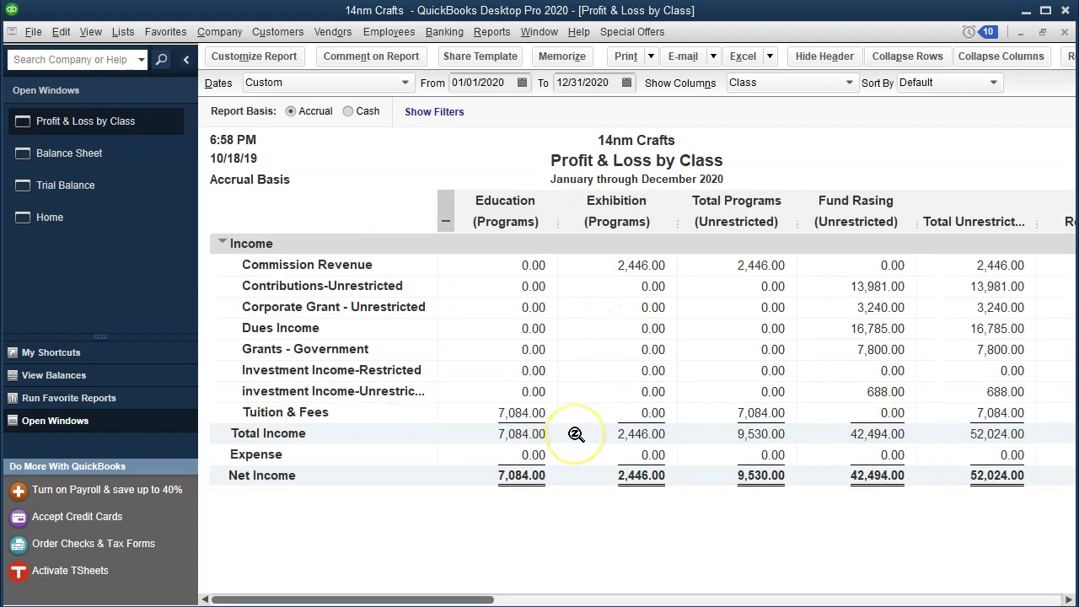